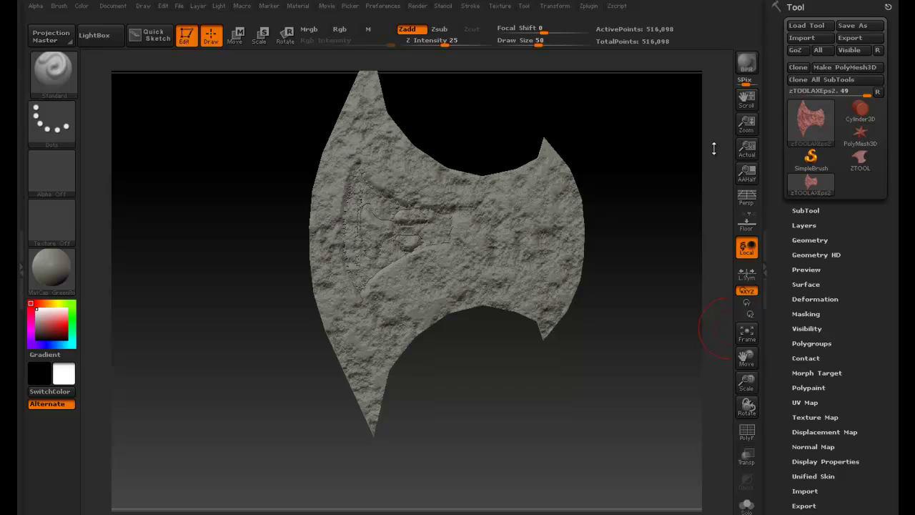
{"action": "left_click", "coordinate": [602, 133]}
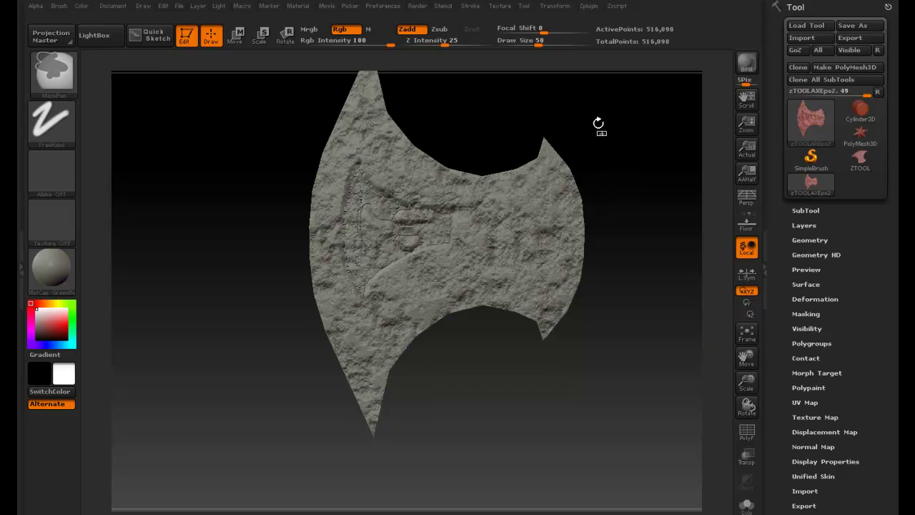
{"action": "left_click_drag", "start_coordinate": [587, 132], "coordinate": [573, 135]}
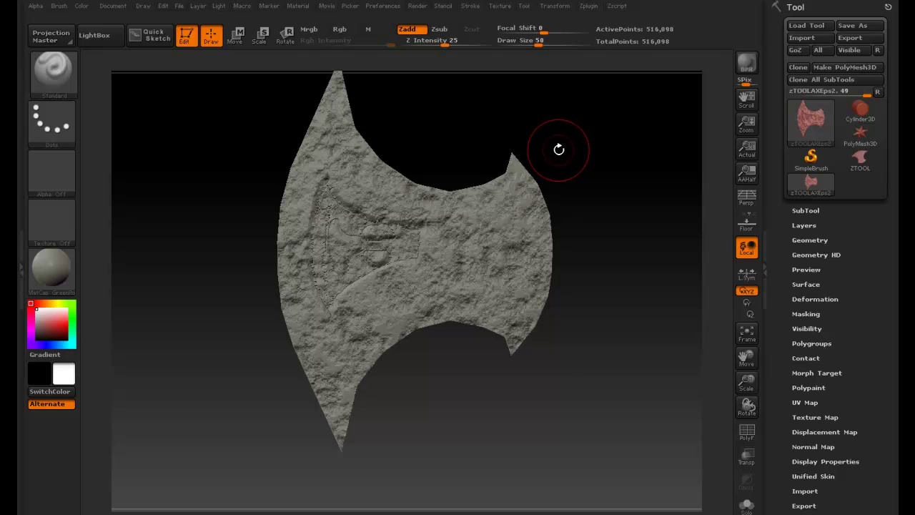
{"action": "mouse_move", "coordinate": [565, 147]}
{"action": "left_mouse_down"}
{"action": "mouse_move", "coordinate": [485, 157]}
{"action": "mouse_move", "coordinate": [578, 158]}
{"action": "mouse_move", "coordinate": [568, 155]}
{"action": "left_mouse_up"}
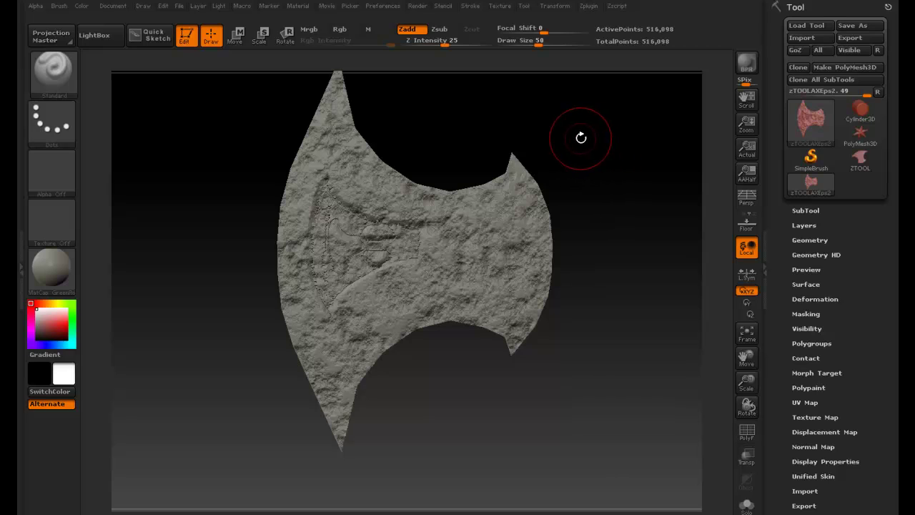
Make the Cylinder3D primitive the active tool, view it straight from the side, and open its subtool list
{"action": "mouse_move", "coordinate": [810, 184]}
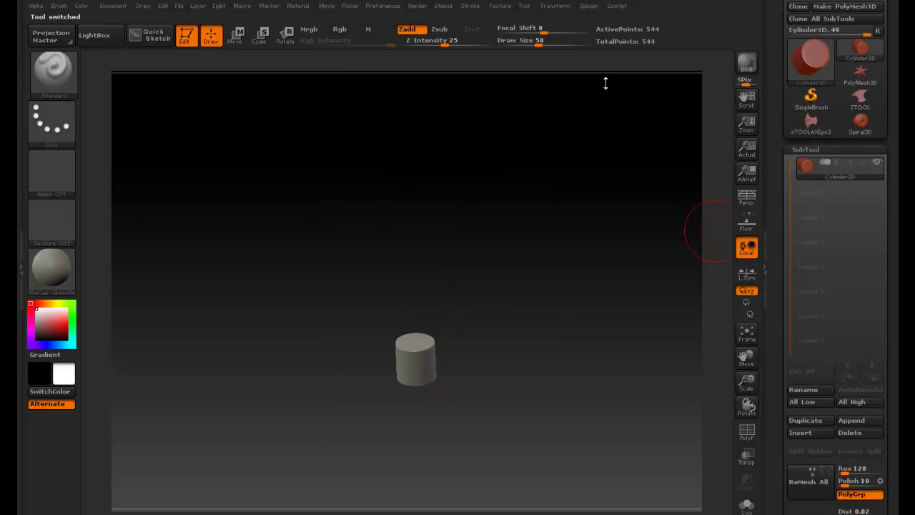
{"action": "left_click_drag", "start_coordinate": [542, 245], "coordinate": [543, 282]}
{"action": "left_click_drag", "start_coordinate": [478, 250], "coordinate": [547, 217]}
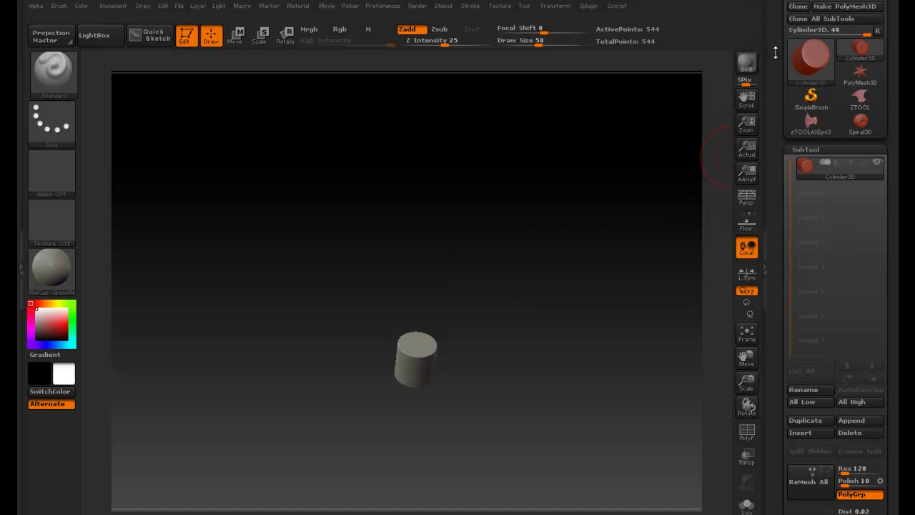
{"action": "mouse_move", "coordinate": [849, 85]}
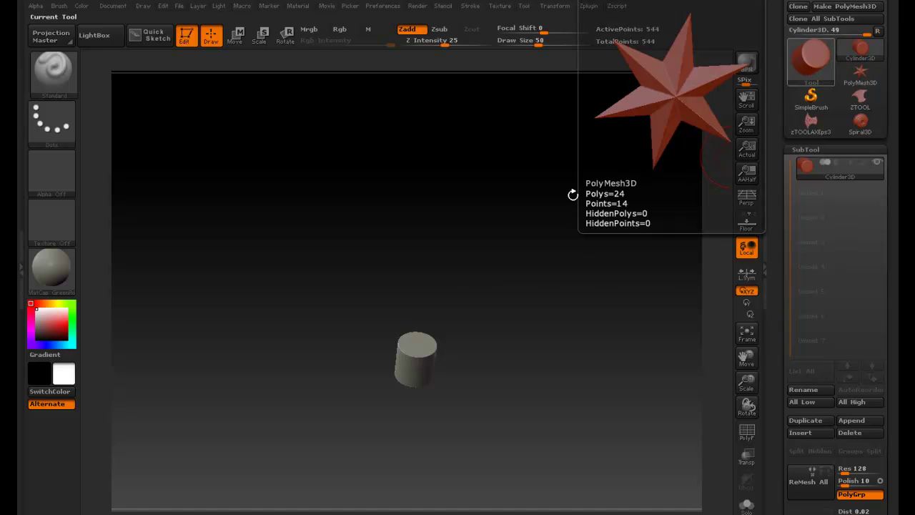
{"action": "mouse_move", "coordinate": [517, 323]}
{"action": "left_mouse_down"}
{"action": "mouse_move", "coordinate": [447, 276]}
{"action": "mouse_move", "coordinate": [582, 300]}
{"action": "mouse_move", "coordinate": [585, 290]}
{"action": "mouse_move", "coordinate": [471, 272]}
{"action": "mouse_move", "coordinate": [426, 294]}
{"action": "mouse_move", "coordinate": [506, 336]}
{"action": "mouse_move", "coordinate": [498, 337]}
{"action": "left_mouse_up"}
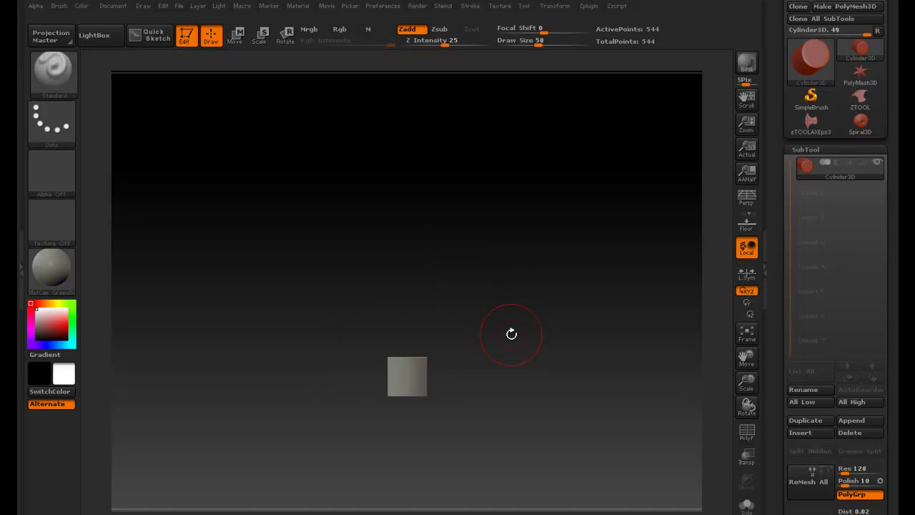
{"action": "left_click", "coordinate": [806, 149]}
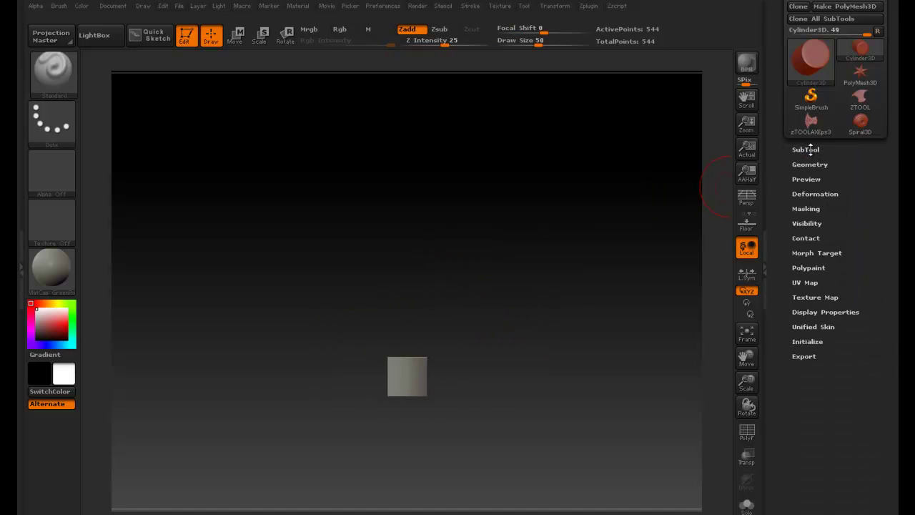
{"action": "left_click", "coordinate": [810, 149]}
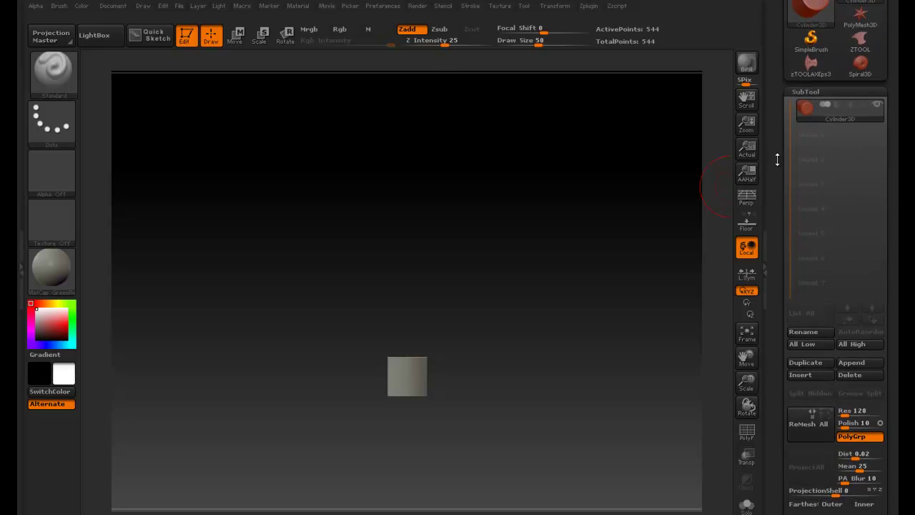
{"action": "left_click_drag", "start_coordinate": [777, 160], "coordinate": [776, 173]}
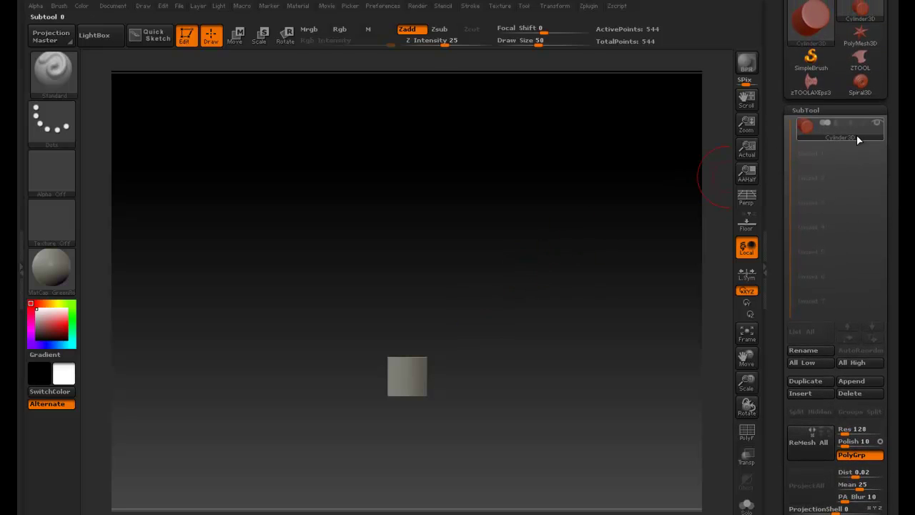
Append the zTOOLAXEps3 axe head as a subtool of the cylinder
{"action": "left_click", "coordinate": [849, 385]}
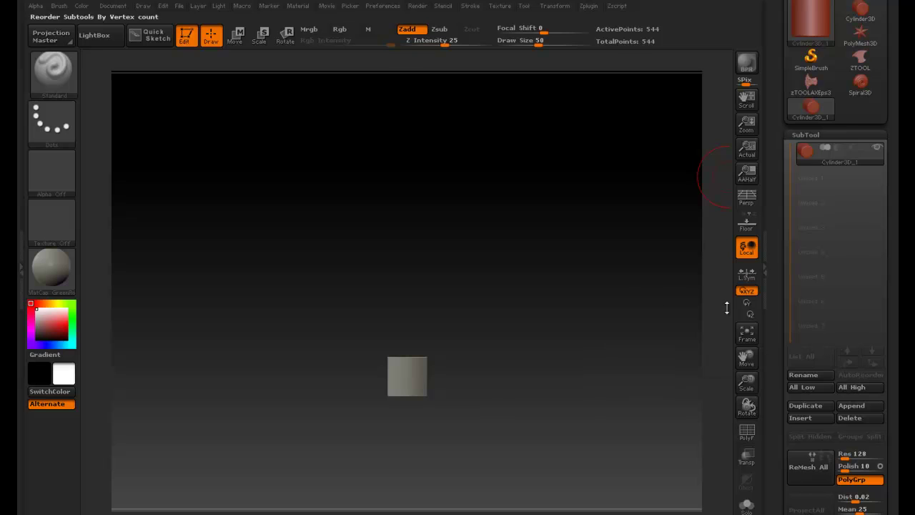
{"action": "key", "text": "space"}
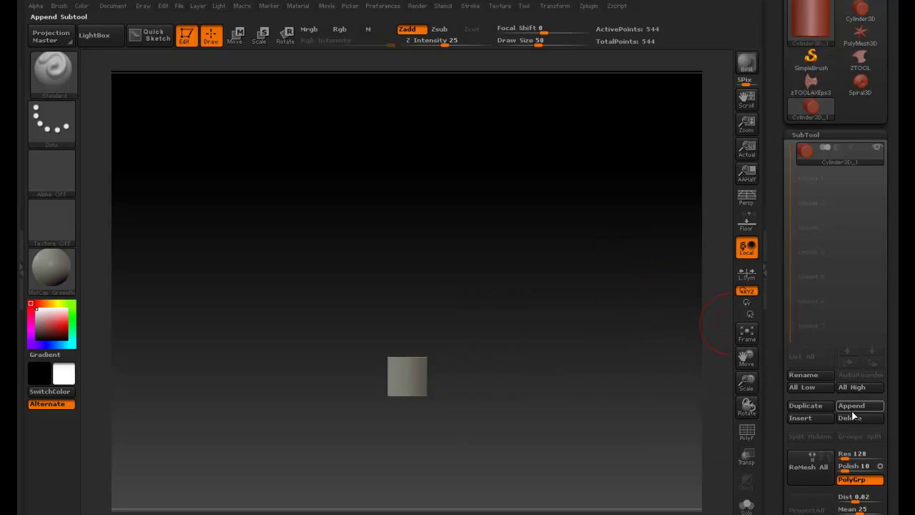
{"action": "left_click", "coordinate": [853, 408]}
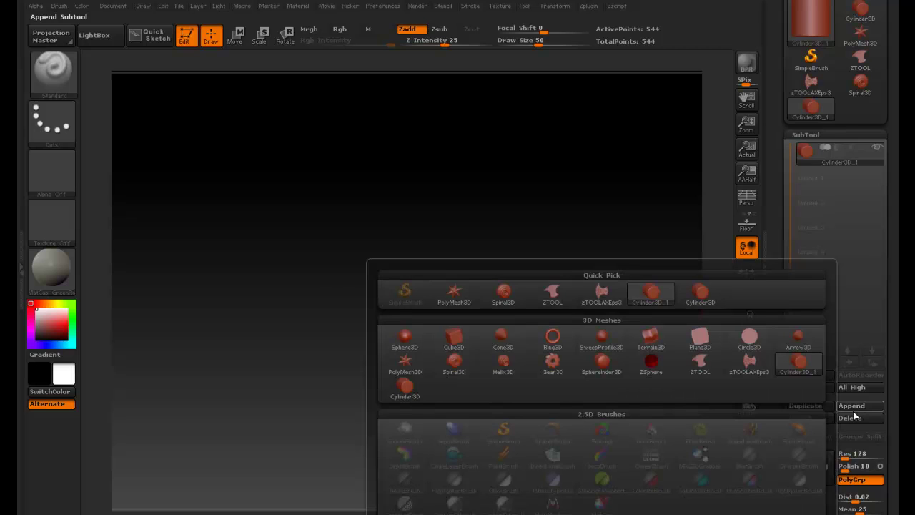
{"action": "left_click", "coordinate": [851, 406]}
{"action": "left_click", "coordinate": [750, 368]}
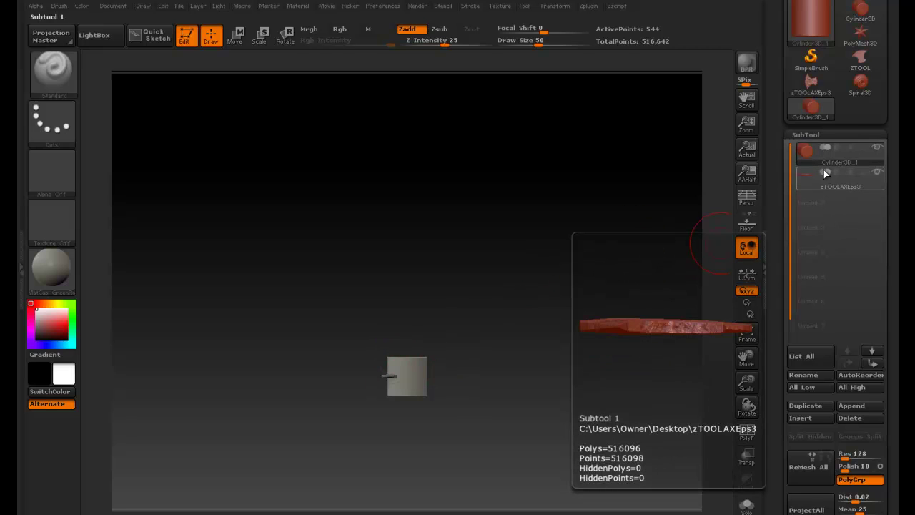
Make the zTOOLAXEps3 subtool active with the cylinder hidden, and view the axe head face-on
{"action": "mouse_move", "coordinate": [878, 150]}
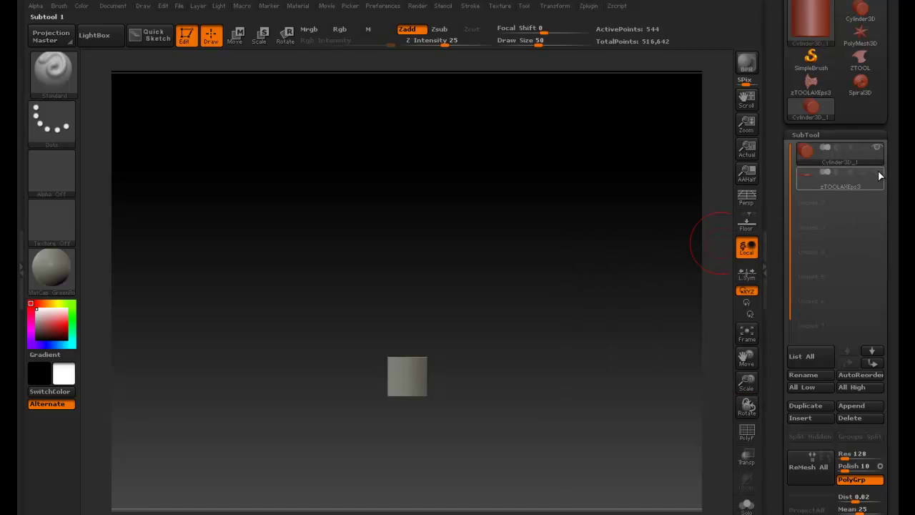
{"action": "mouse_move", "coordinate": [878, 174]}
{"action": "left_click", "coordinate": [870, 178]}
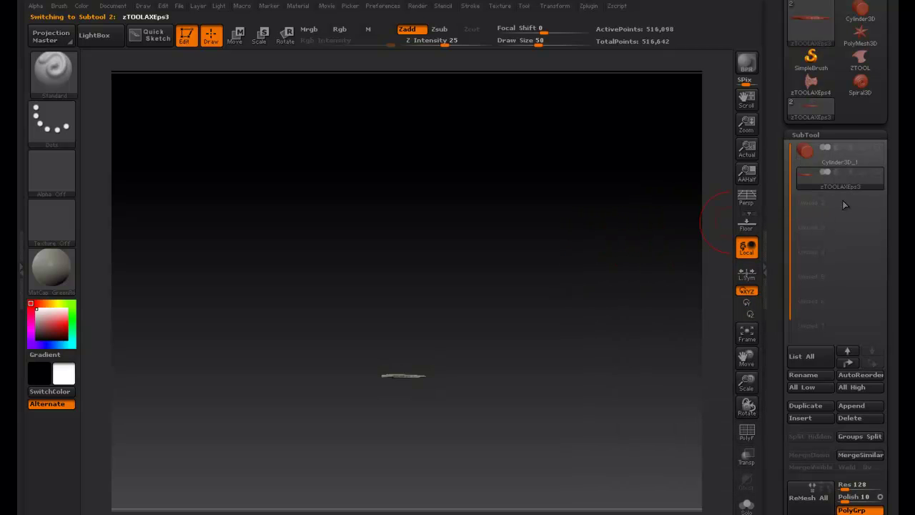
{"action": "left_click_drag", "start_coordinate": [677, 213], "coordinate": [520, 351]}
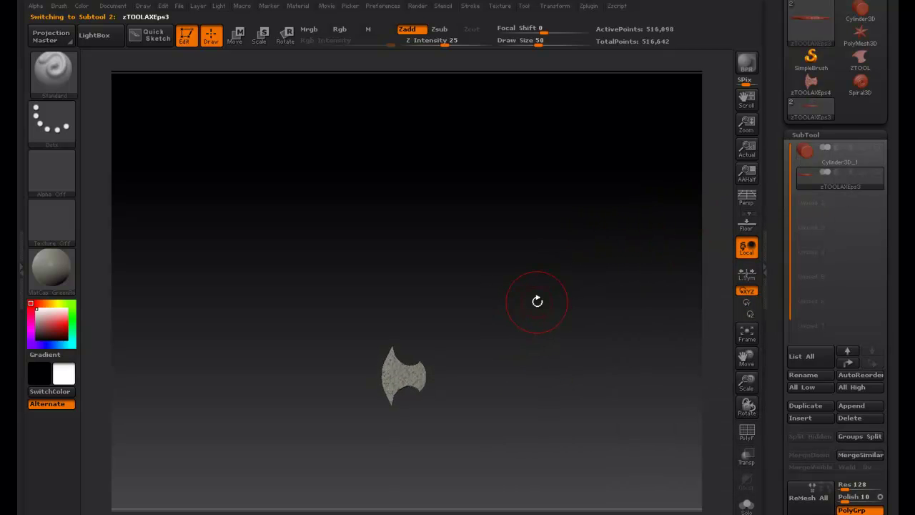
{"action": "left_click_drag", "start_coordinate": [536, 302], "coordinate": [491, 322], "text": "shift"}
{"action": "left_click_drag", "start_coordinate": [502, 362], "coordinate": [512, 248], "text": "alt"}
Make the cylinder the active subtool and turn on the visibility of both subtools
{"action": "left_click", "coordinate": [876, 149]}
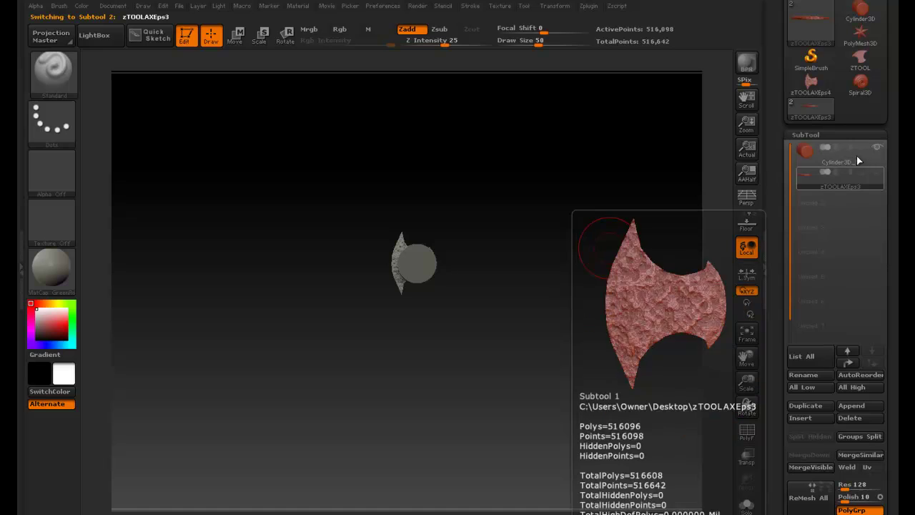
{"action": "left_click", "coordinate": [809, 151]}
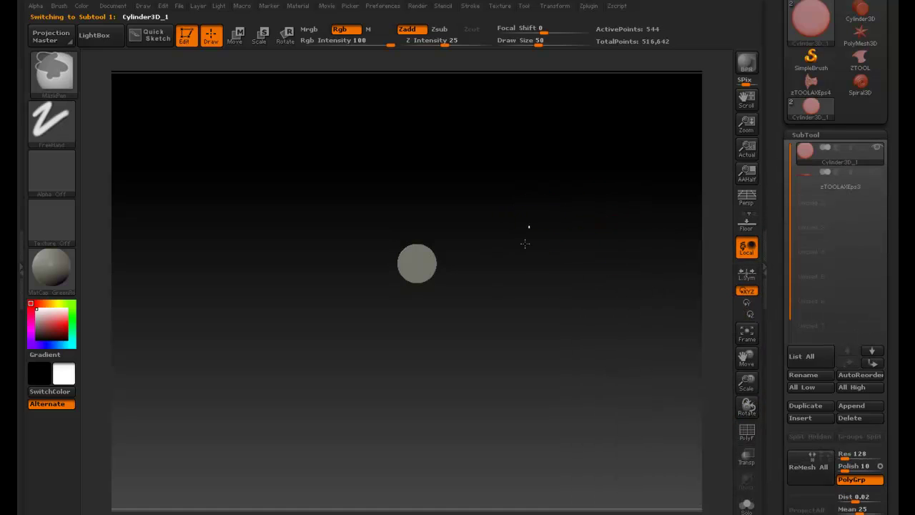
{"action": "left_click", "coordinate": [875, 175]}
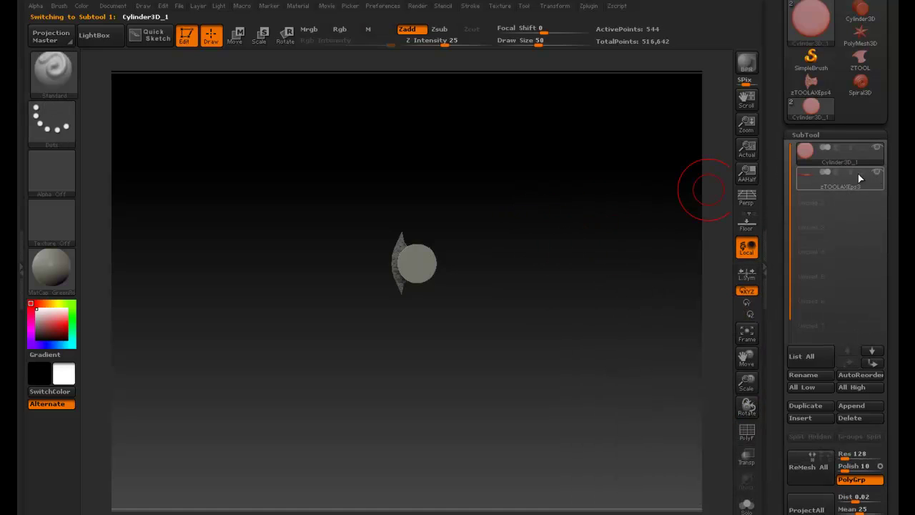
Switch to Move mode for the cylinder subtool and view it side-on together with the axe head
{"action": "mouse_move", "coordinate": [841, 174]}
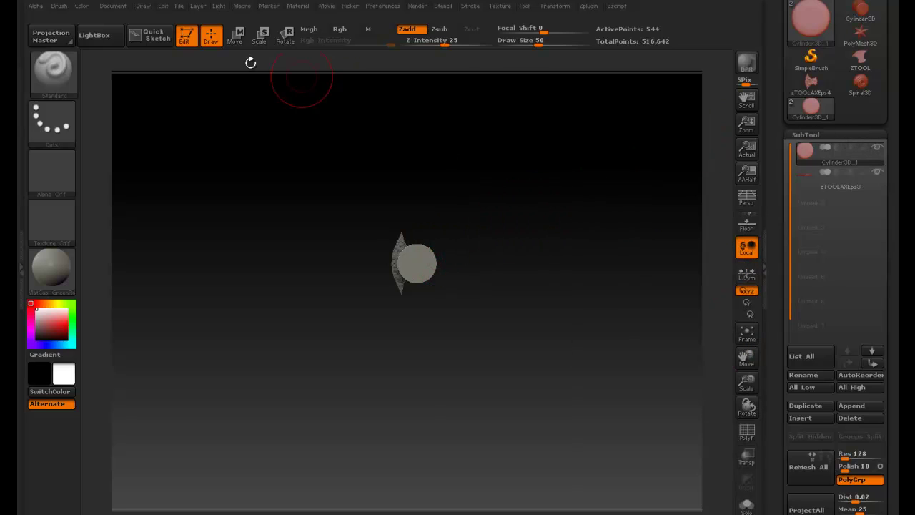
{"action": "left_click", "coordinate": [236, 35]}
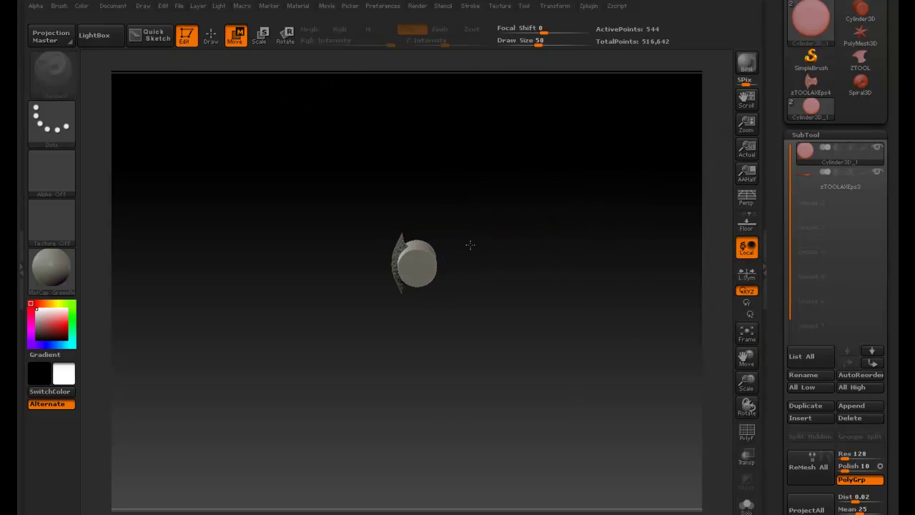
{"action": "left_click_drag", "start_coordinate": [471, 243], "coordinate": [458, 334]}
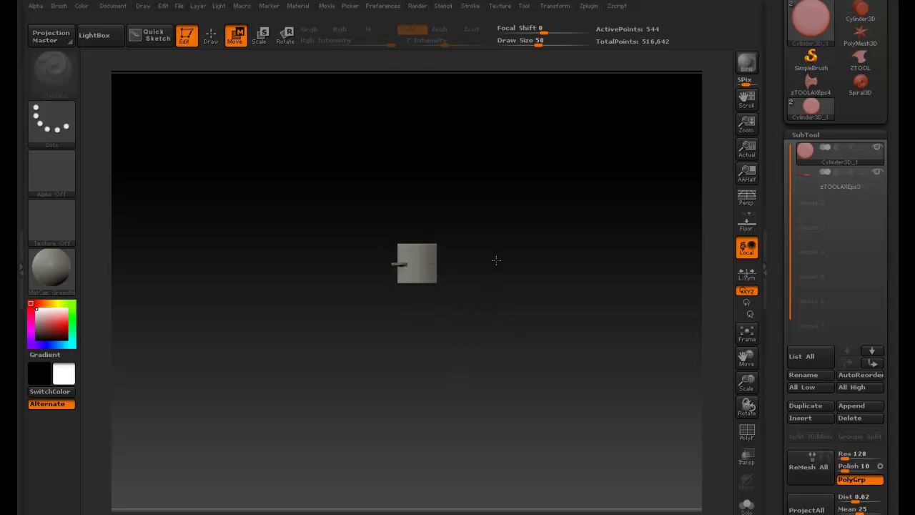
{"action": "left_click_drag", "start_coordinate": [462, 254], "coordinate": [461, 266], "text": "alt"}
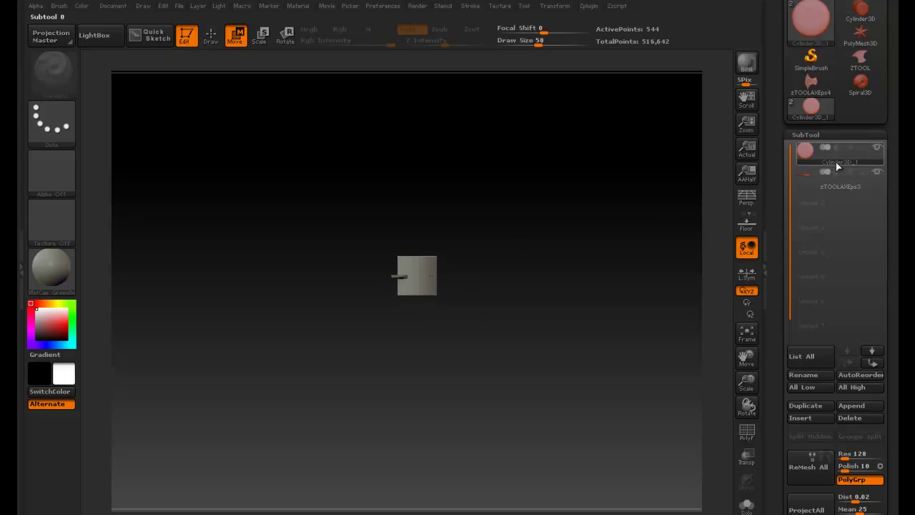
Select the axe head subtool, place a Move transpose line on it, and delete the subtool
{"action": "left_click", "coordinate": [808, 185]}
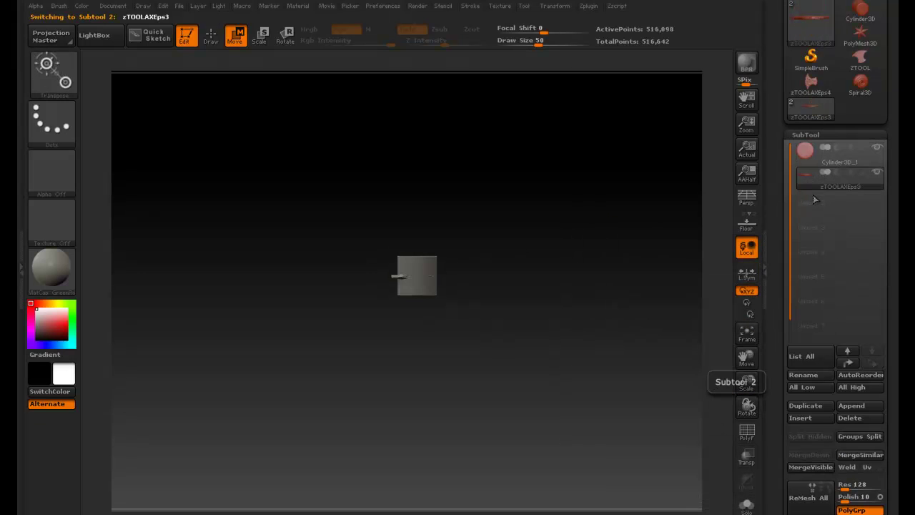
{"action": "mouse_move", "coordinate": [461, 275]}
{"action": "left_mouse_down"}
{"action": "mouse_move", "coordinate": [516, 281]}
{"action": "mouse_move", "coordinate": [474, 333]}
{"action": "mouse_move", "coordinate": [479, 255]}
{"action": "left_mouse_up"}
{"action": "key", "text": "ctrl"}
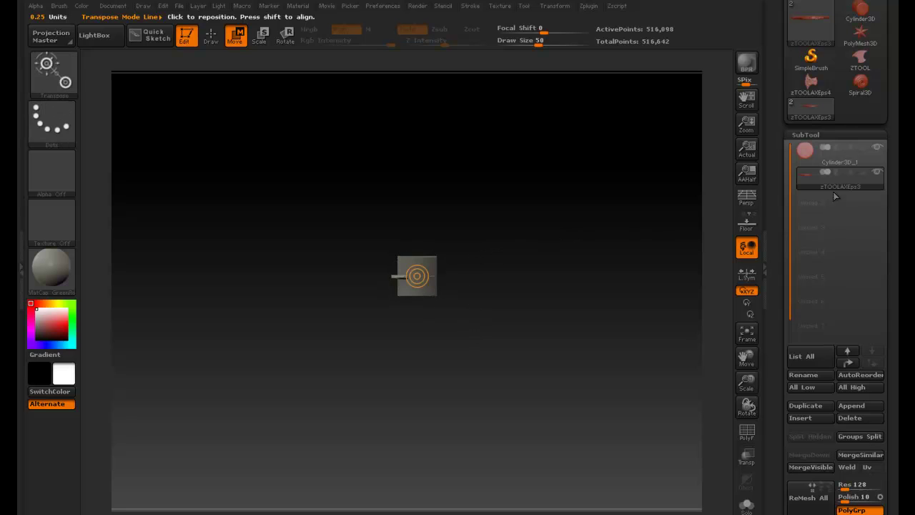
{"action": "left_click", "coordinate": [860, 417]}
{"action": "left_click", "coordinate": [674, 443]}
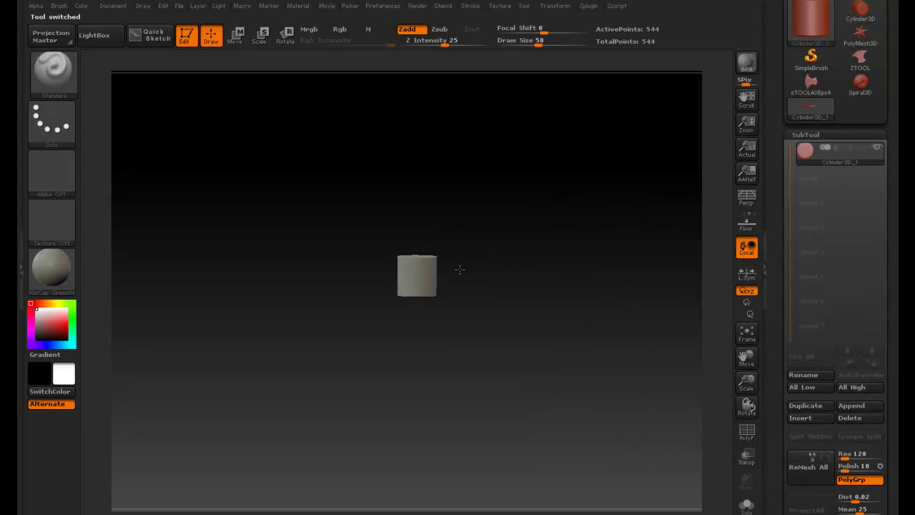
Try to sculpt on the cylinder primitive and convert it to a PolyMesh3D
{"action": "left_click", "coordinate": [412, 243]}
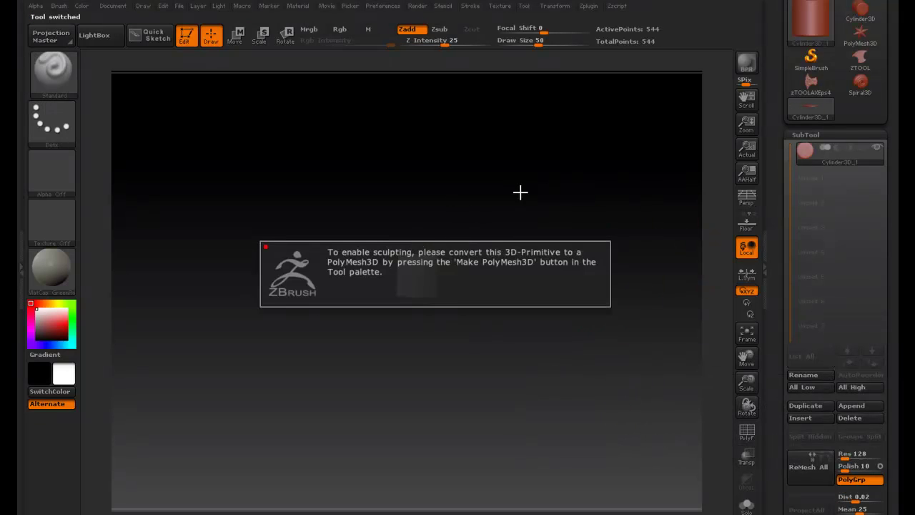
{"action": "left_click_drag", "start_coordinate": [520, 191], "coordinate": [561, 214]}
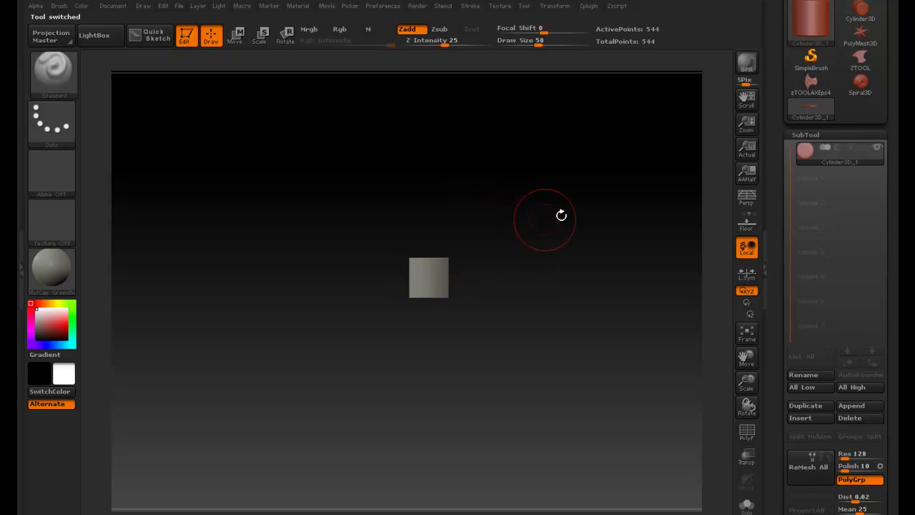
{"action": "left_click_drag", "start_coordinate": [783, 136], "coordinate": [782, 253]}
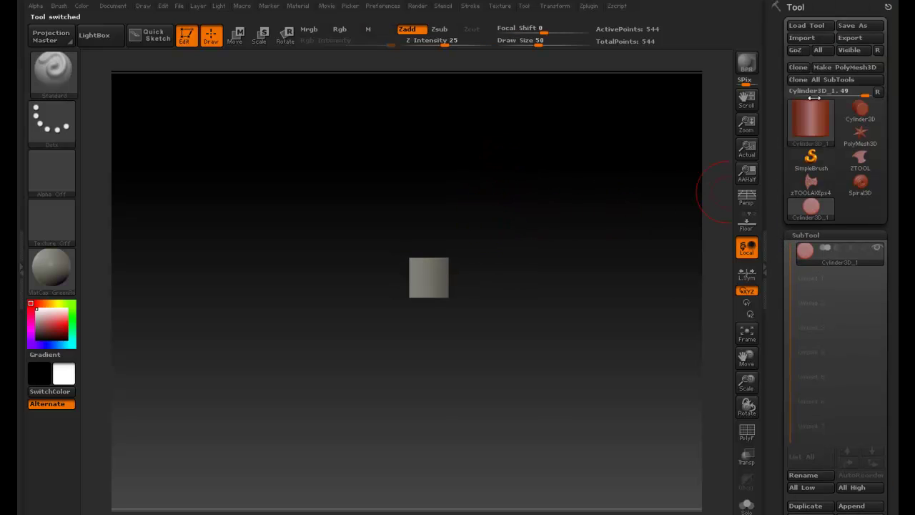
{"action": "left_click", "coordinate": [844, 66]}
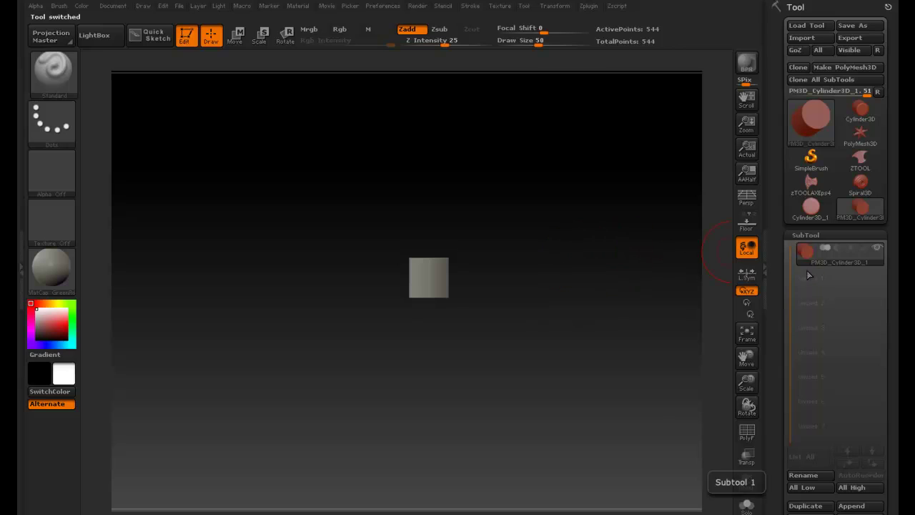
{"action": "key", "text": "ctrl"}
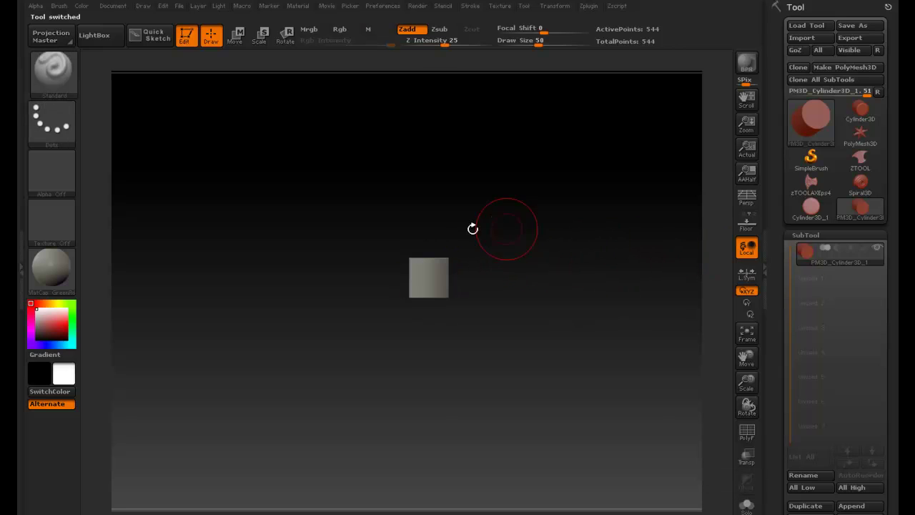
{"action": "key", "text": "ctrl"}
{"action": "mouse_move", "coordinate": [503, 247]}
{"action": "left_mouse_down", "text": "ctrl"}
{"action": "mouse_move", "coordinate": [473, 300]}
{"action": "mouse_move", "coordinate": [479, 274]}
{"action": "mouse_move", "coordinate": [469, 324]}
{"action": "left_mouse_up", "text": "ctrl"}
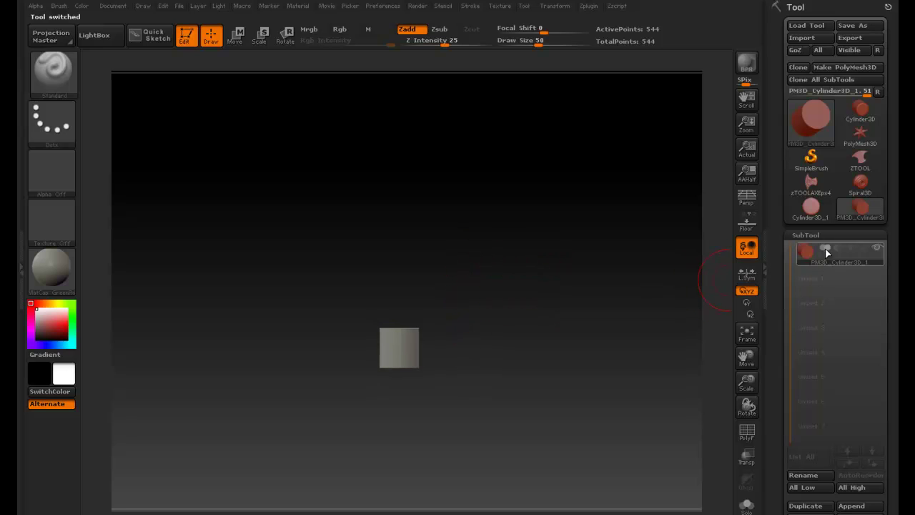
Switch to the zTOOLAXEps4 axe head tool and convert it to a PolyMesh3D
{"action": "left_click", "coordinate": [815, 184]}
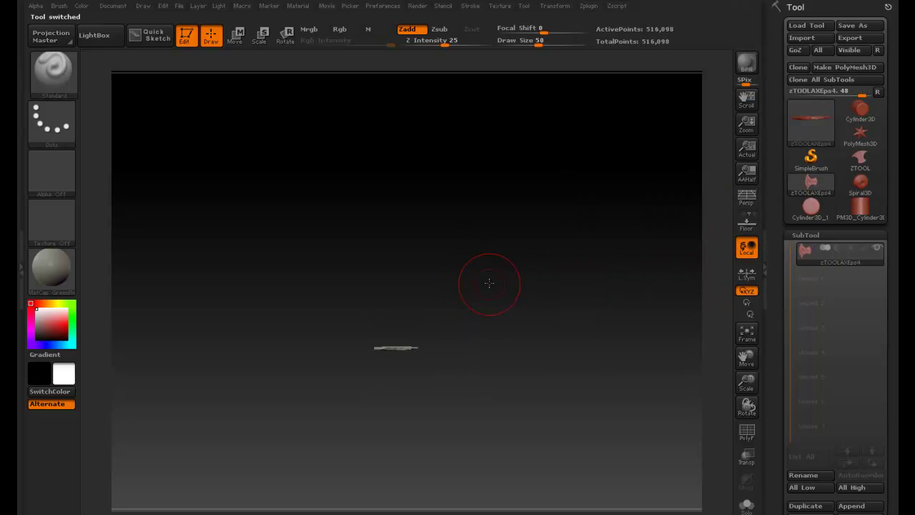
{"action": "left_click_drag", "start_coordinate": [488, 282], "coordinate": [603, 200]}
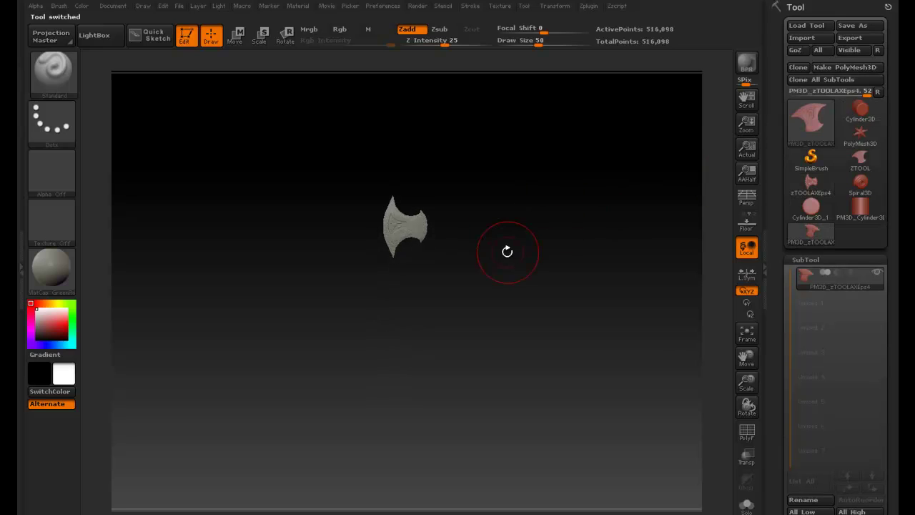
Open NoiseMaker to add surface noise to the axe head
{"action": "left_click_drag", "start_coordinate": [477, 241], "coordinate": [484, 271], "text": "alt"}
{"action": "right_click_drag", "start_coordinate": [491, 267], "coordinate": [757, 268], "text": "ctrl"}
{"action": "left_click_drag", "start_coordinate": [529, 259], "coordinate": [650, 259]}
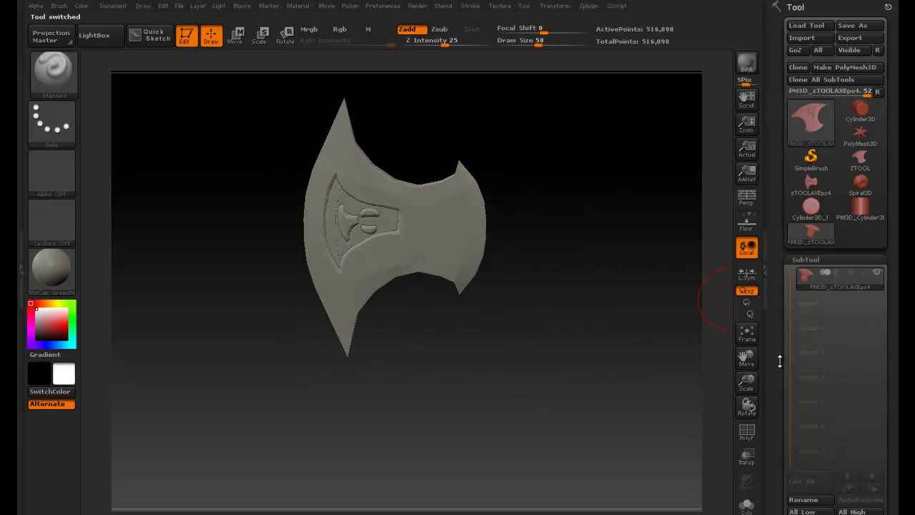
{"action": "left_click_drag", "start_coordinate": [584, 262], "coordinate": [558, 267]}
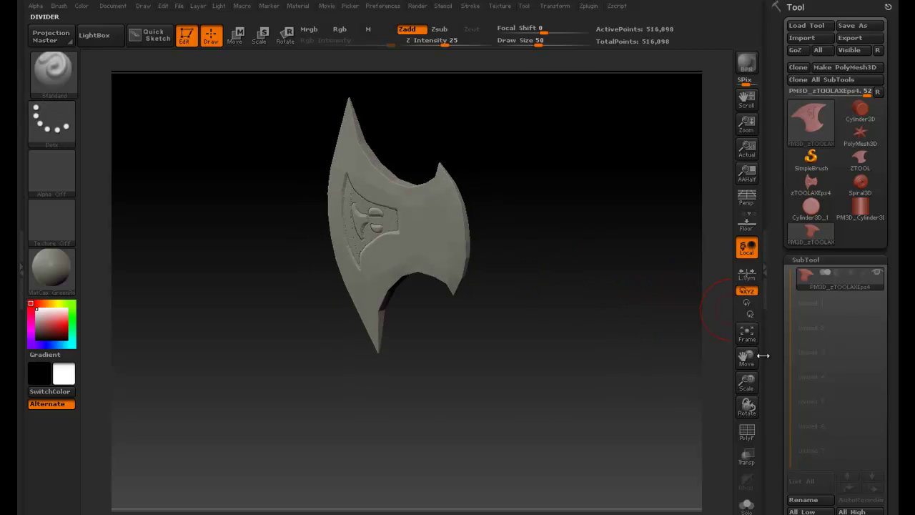
{"action": "left_click_drag", "start_coordinate": [772, 368], "coordinate": [806, 321]}
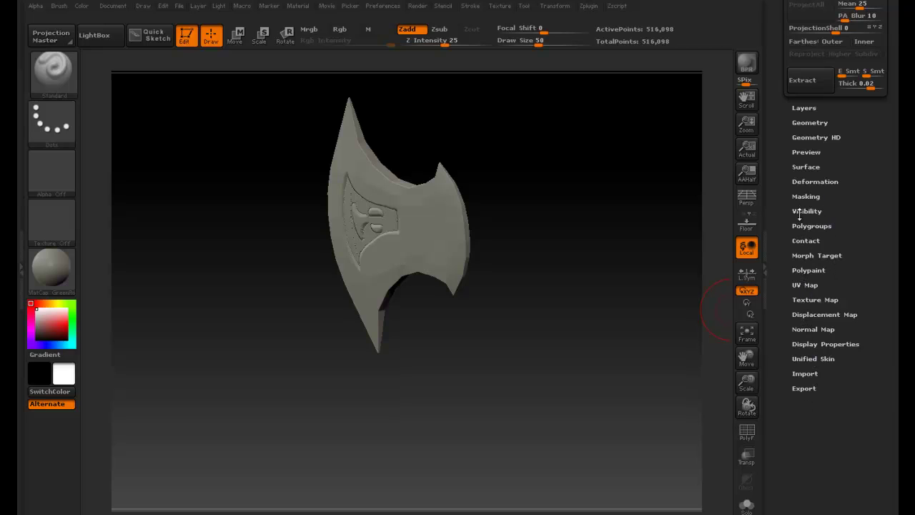
{"action": "left_click", "coordinate": [801, 167]}
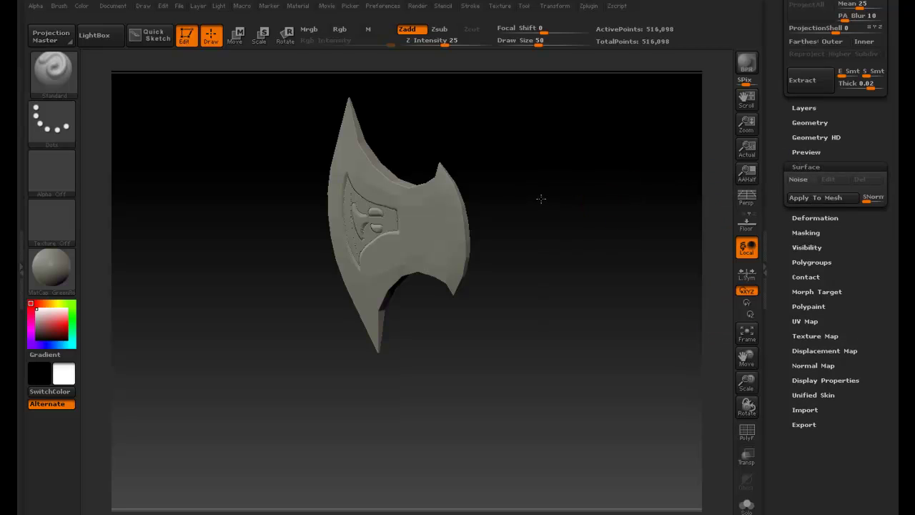
{"action": "left_click_drag", "start_coordinate": [541, 198], "coordinate": [622, 198]}
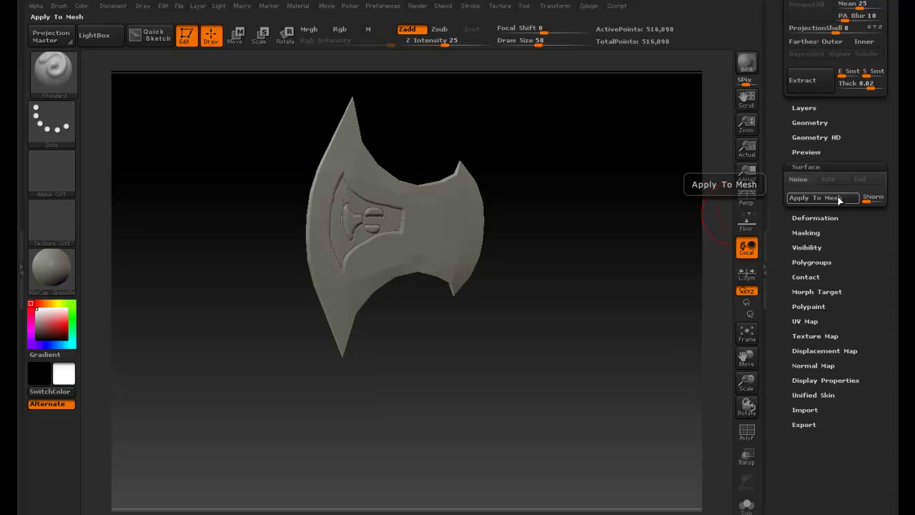
{"action": "left_click", "coordinate": [797, 179]}
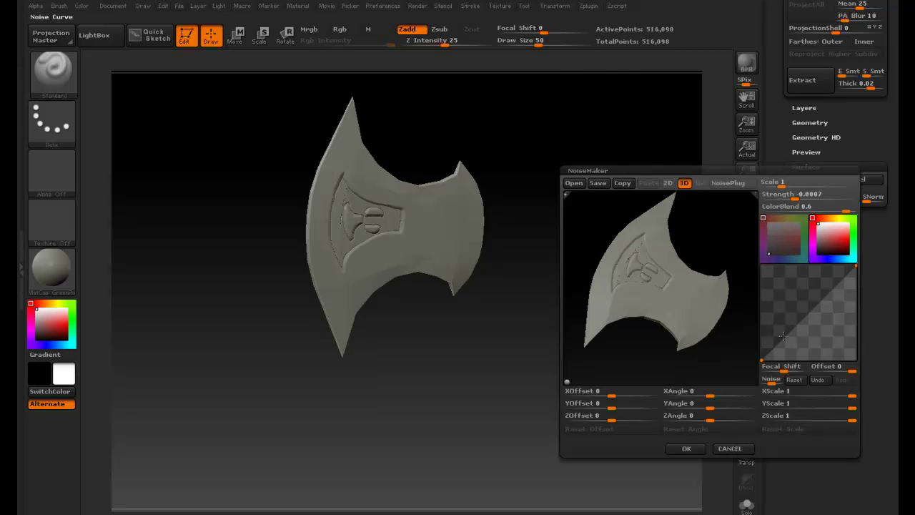
Reshape the noise curve, set the noise scale to about 111.48, and accept the surface noise for the axe head
{"action": "left_click_drag", "start_coordinate": [769, 350], "coordinate": [776, 345]}
{"action": "left_click", "coordinate": [795, 282]}
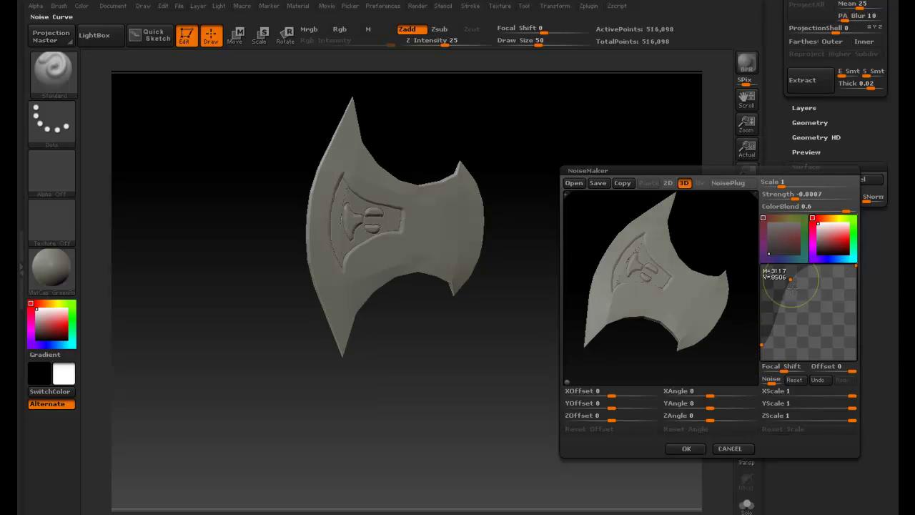
{"action": "left_click_drag", "start_coordinate": [794, 282], "coordinate": [793, 311]}
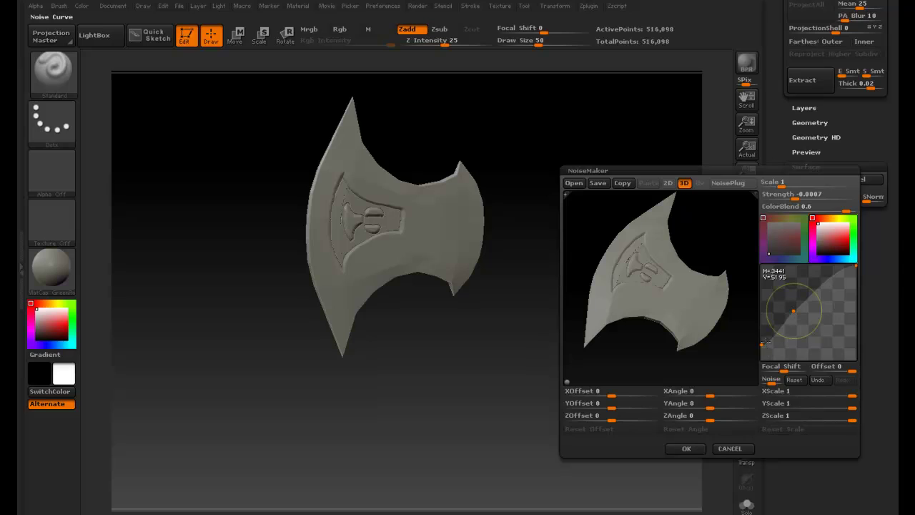
{"action": "left_click_drag", "start_coordinate": [764, 343], "coordinate": [797, 336]}
{"action": "left_click_drag", "start_coordinate": [781, 187], "coordinate": [823, 187]}
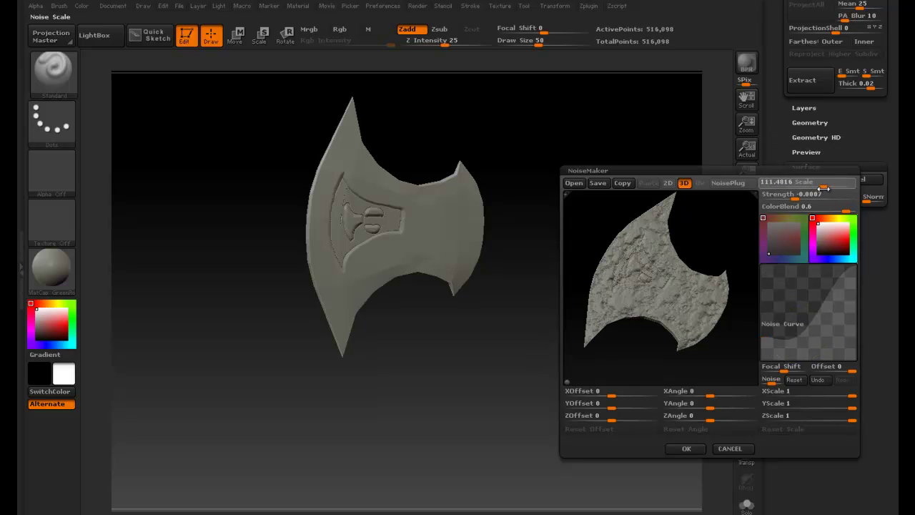
{"action": "left_click", "coordinate": [685, 450]}
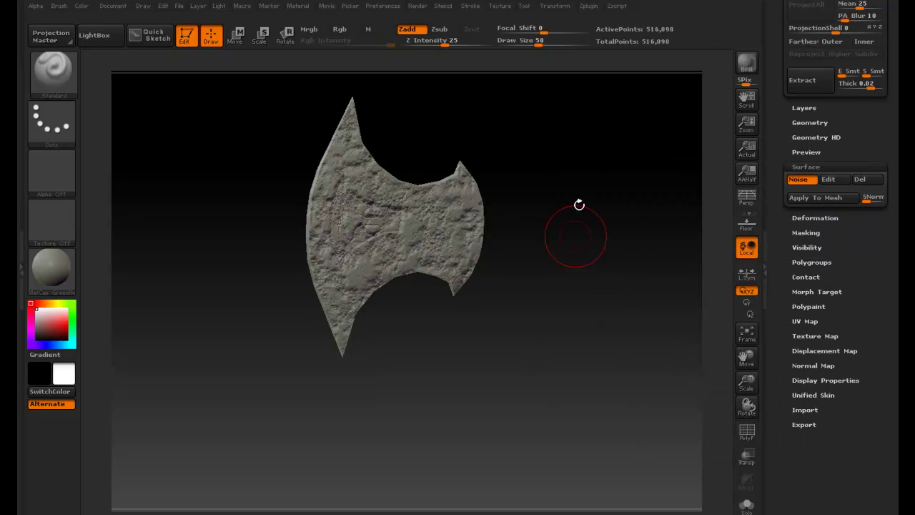
Apply the surface noise to the axe head mesh repeatedly and inspect the roughened surface from different angles
{"action": "mouse_move", "coordinate": [538, 198]}
{"action": "left_mouse_down"}
{"action": "mouse_move", "coordinate": [357, 222]}
{"action": "mouse_move", "coordinate": [545, 206]}
{"action": "mouse_move", "coordinate": [559, 172]}
{"action": "mouse_move", "coordinate": [570, 202]}
{"action": "mouse_move", "coordinate": [528, 211]}
{"action": "left_mouse_up"}
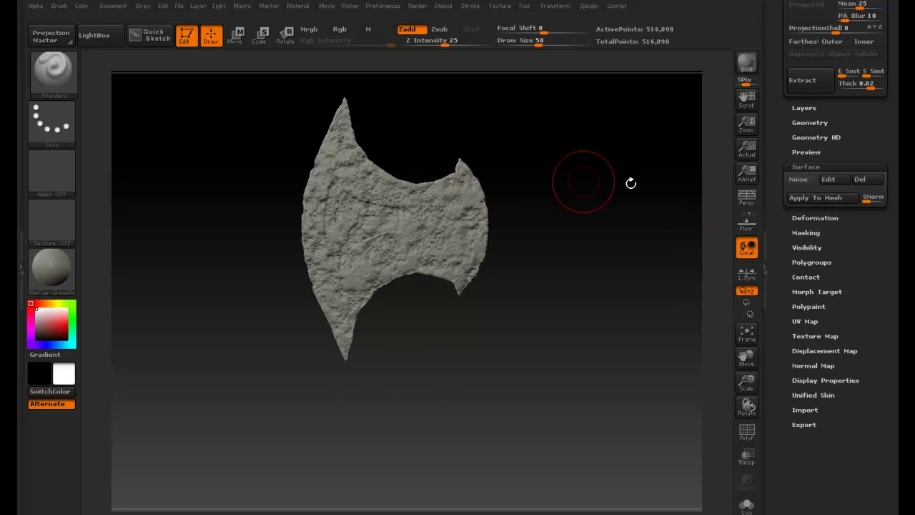
{"action": "left_click", "coordinate": [802, 198]}
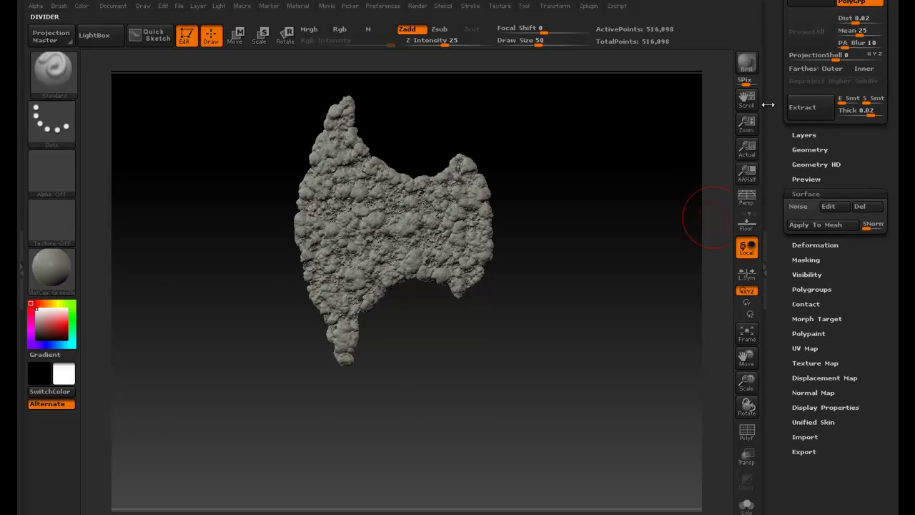
{"action": "left_click", "coordinate": [764, 265]}
{"action": "left_click_drag", "start_coordinate": [613, 190], "coordinate": [525, 239]}
{"action": "left_click_drag", "start_coordinate": [496, 194], "coordinate": [447, 173]}
{"action": "mouse_move", "coordinate": [619, 234]}
{"action": "left_mouse_down"}
{"action": "mouse_move", "coordinate": [638, 230]}
{"action": "mouse_move", "coordinate": [638, 192]}
{"action": "mouse_move", "coordinate": [538, 200]}
{"action": "mouse_move", "coordinate": [575, 207]}
{"action": "mouse_move", "coordinate": [627, 198]}
{"action": "mouse_move", "coordinate": [627, 182]}
{"action": "left_mouse_up"}
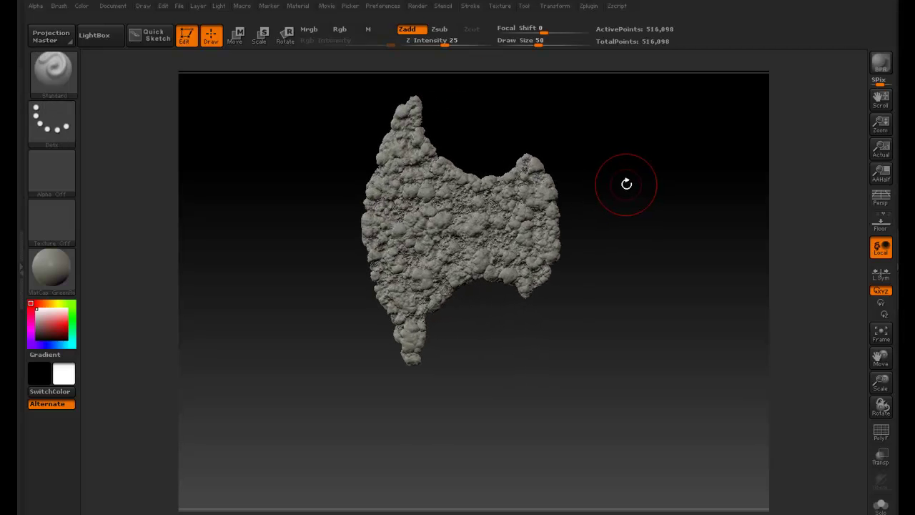
{"action": "left_click_drag", "start_coordinate": [619, 196], "coordinate": [625, 199]}
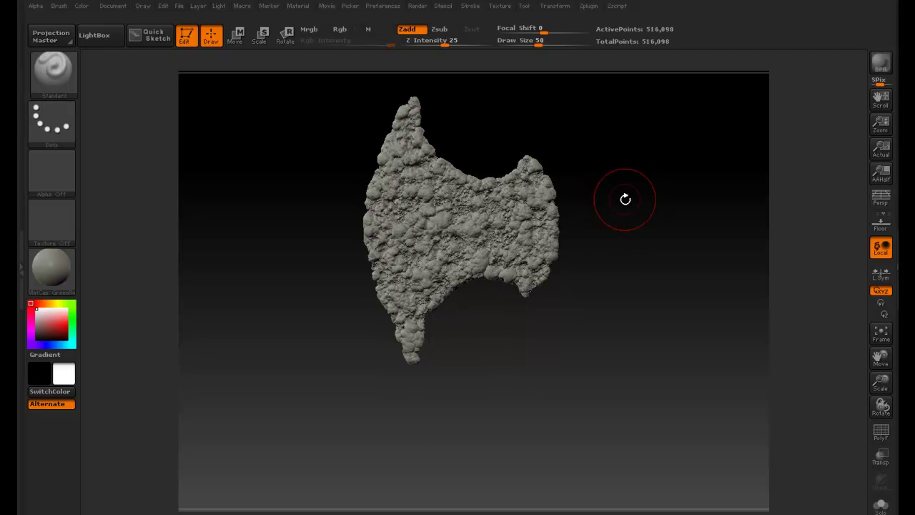
Undo the noise applications on the axe head mesh
{"action": "key", "text": "ctrl+z"}
{"action": "key", "text": "ctrl+z"}
{"action": "key", "text": "ctrl+z"}
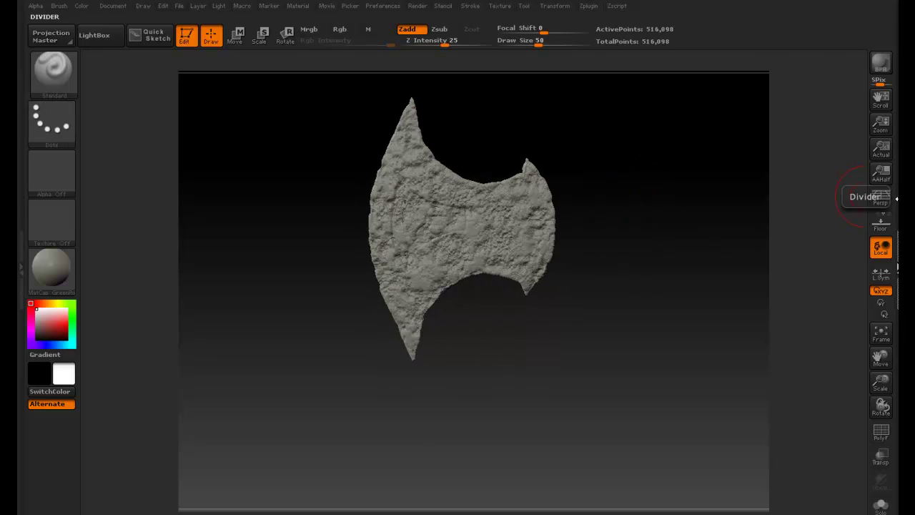
{"action": "left_click", "coordinate": [897, 199]}
{"action": "left_click_drag", "start_coordinate": [574, 218], "coordinate": [508, 179]}
{"action": "key", "text": "ctrl+z"}
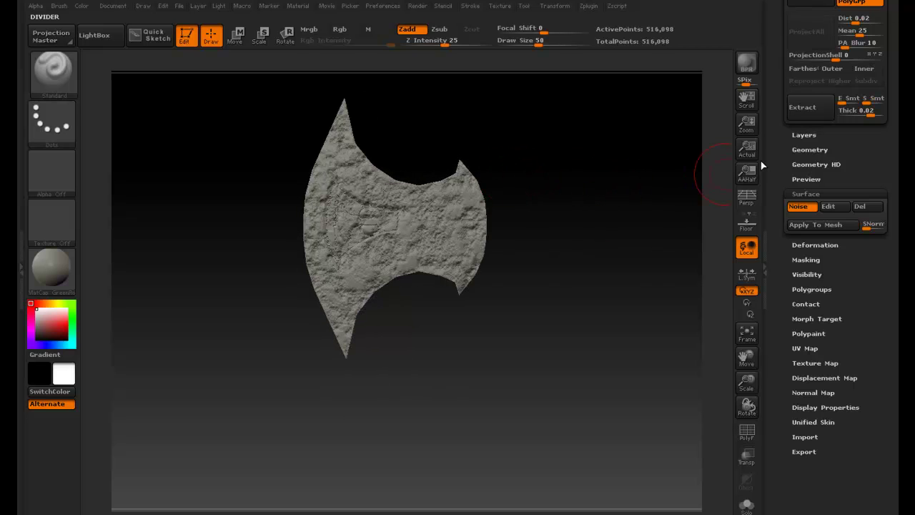
Insert the PM3D_Cylinder3D_1 polymesh as a subtool beneath the axe head and select it
{"action": "left_click_drag", "start_coordinate": [771, 132], "coordinate": [782, 304]}
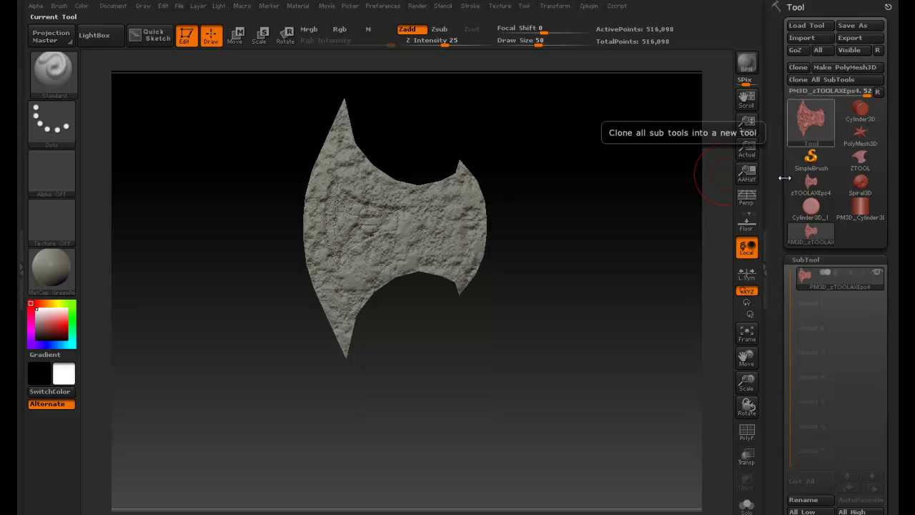
{"action": "left_click_drag", "start_coordinate": [769, 259], "coordinate": [779, 214]}
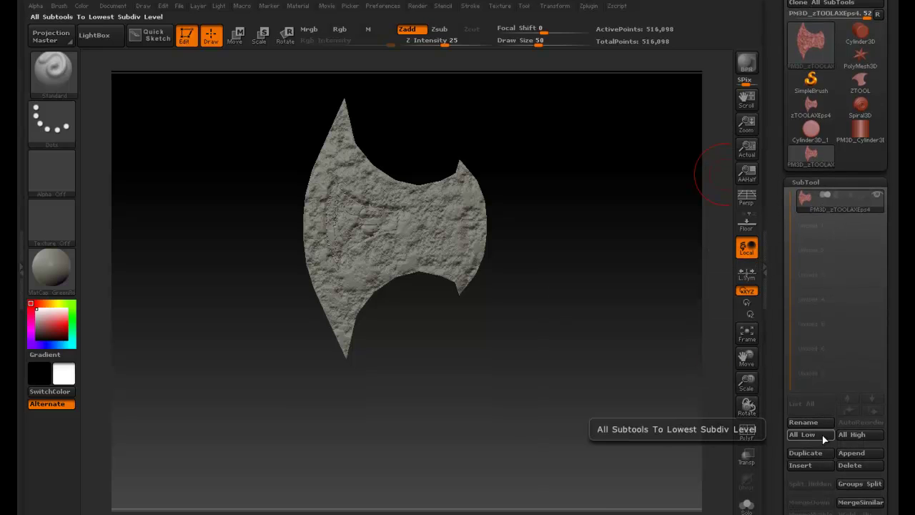
{"action": "left_click", "coordinate": [823, 465]}
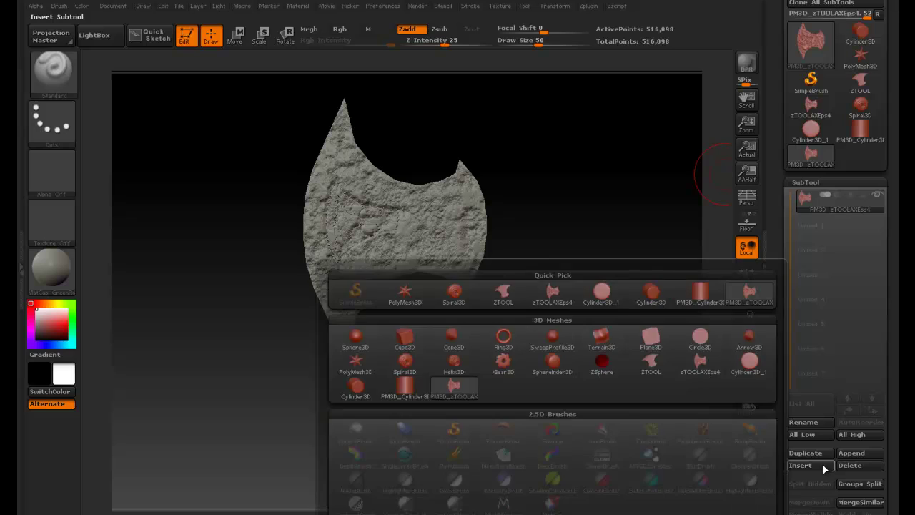
{"action": "left_click", "coordinate": [801, 466]}
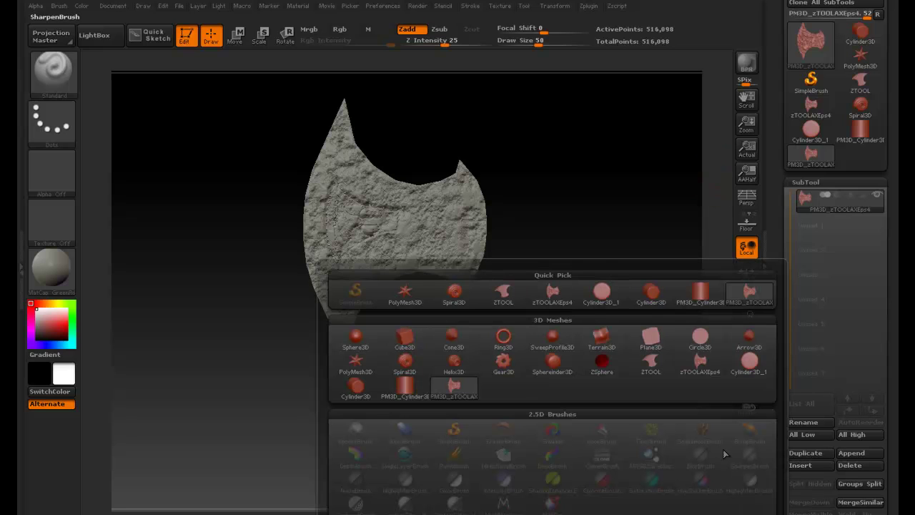
{"action": "left_click", "coordinate": [704, 297]}
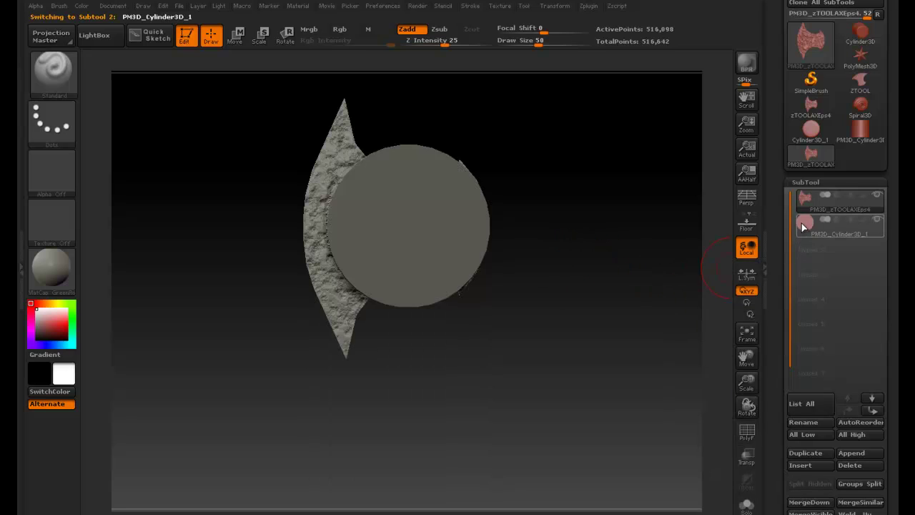
{"action": "left_click", "coordinate": [801, 223]}
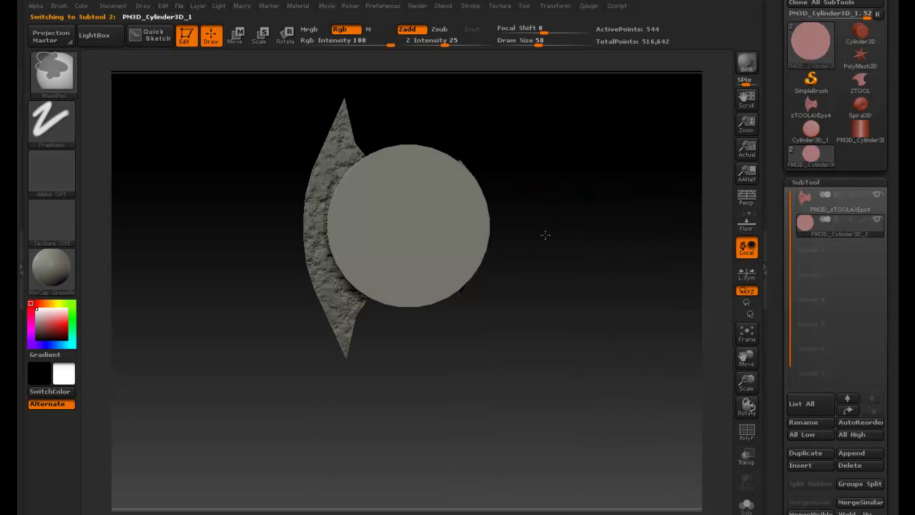
{"action": "left_click_drag", "start_coordinate": [543, 194], "coordinate": [541, 225], "text": "alt"}
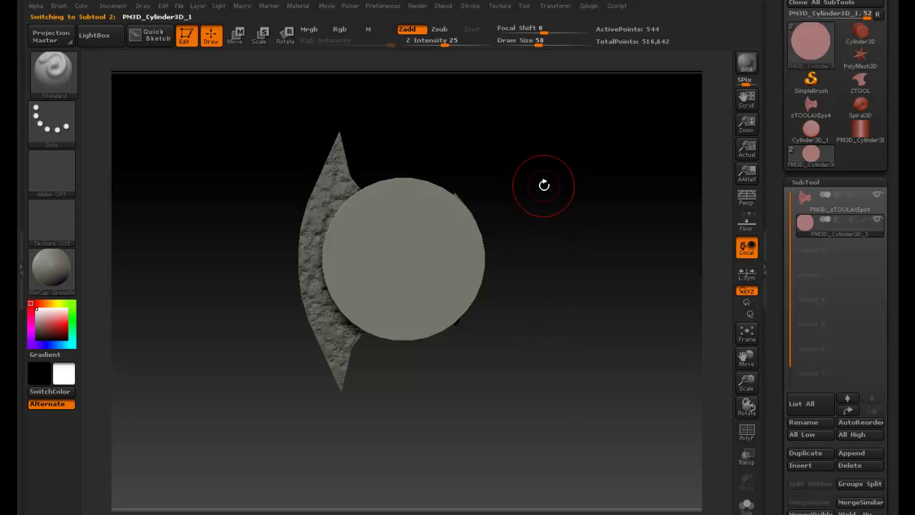
Switch the cylinder subtool's combine operation to difference
{"action": "mouse_move", "coordinate": [868, 224]}
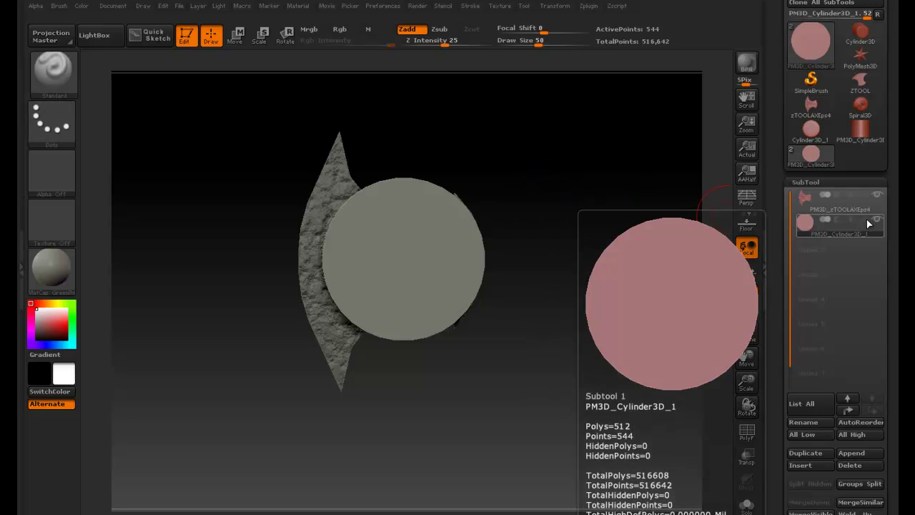
{"action": "left_click", "coordinate": [840, 221]}
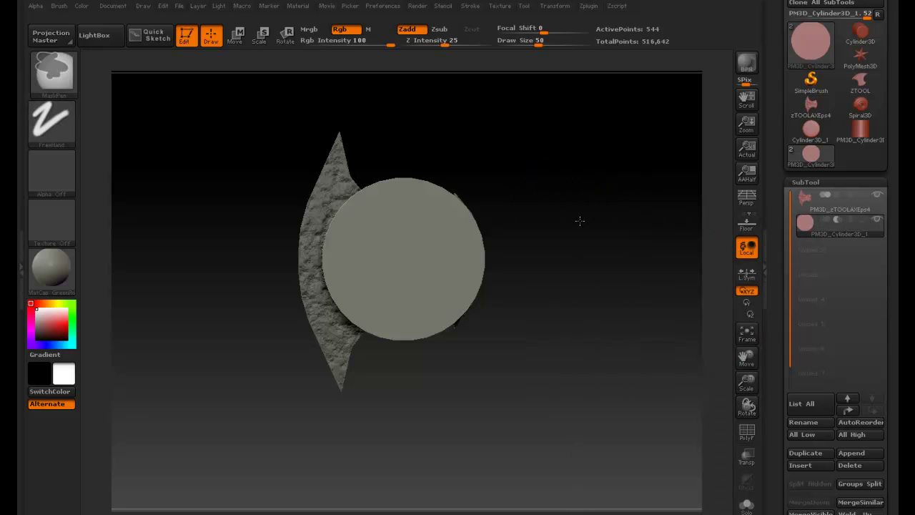
{"action": "mouse_move", "coordinate": [551, 205]}
{"action": "left_mouse_down", "text": "alt"}
{"action": "mouse_move", "coordinate": [538, 238]}
{"action": "mouse_move", "coordinate": [549, 226]}
{"action": "mouse_move", "coordinate": [555, 166]}
{"action": "mouse_move", "coordinate": [588, 173]}
{"action": "mouse_move", "coordinate": [590, 147]}
{"action": "left_mouse_up", "text": "alt"}
Hide the axe head subtool while the cylinder stays selected, and show it again
{"action": "left_click", "coordinate": [878, 218]}
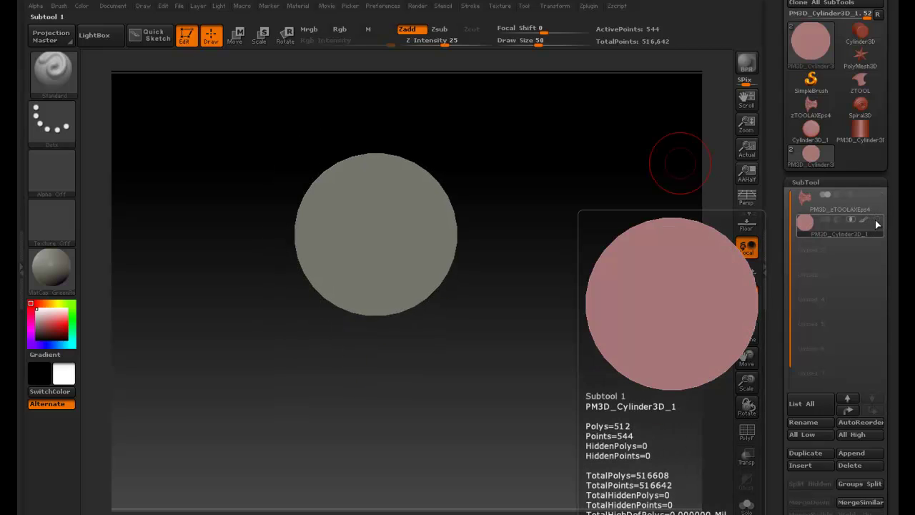
{"action": "left_click", "coordinate": [874, 224]}
{"action": "left_click", "coordinate": [878, 226]}
{"action": "left_click_drag", "start_coordinate": [550, 185], "coordinate": [548, 306], "text": "alt"}
{"action": "left_click", "coordinate": [878, 224]}
{"action": "mouse_move", "coordinate": [877, 224]}
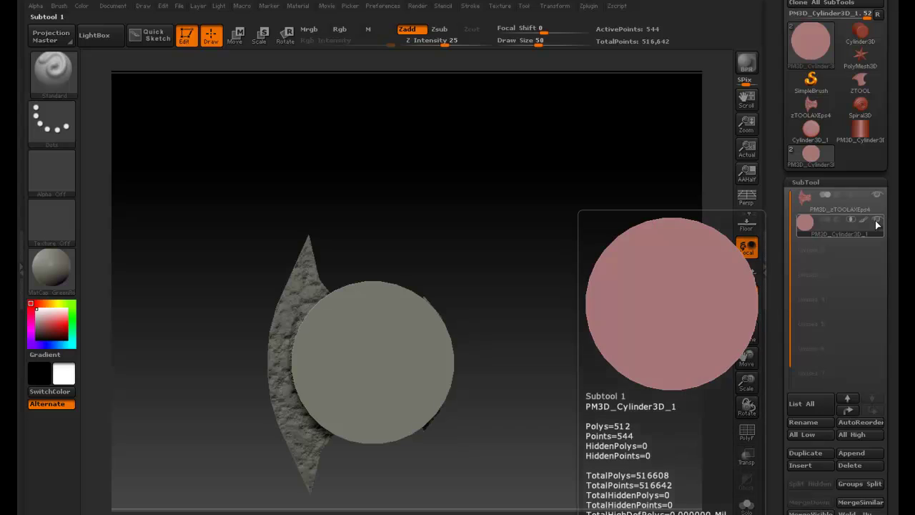
{"action": "left_click_drag", "start_coordinate": [423, 258], "coordinate": [422, 239], "text": "alt"}
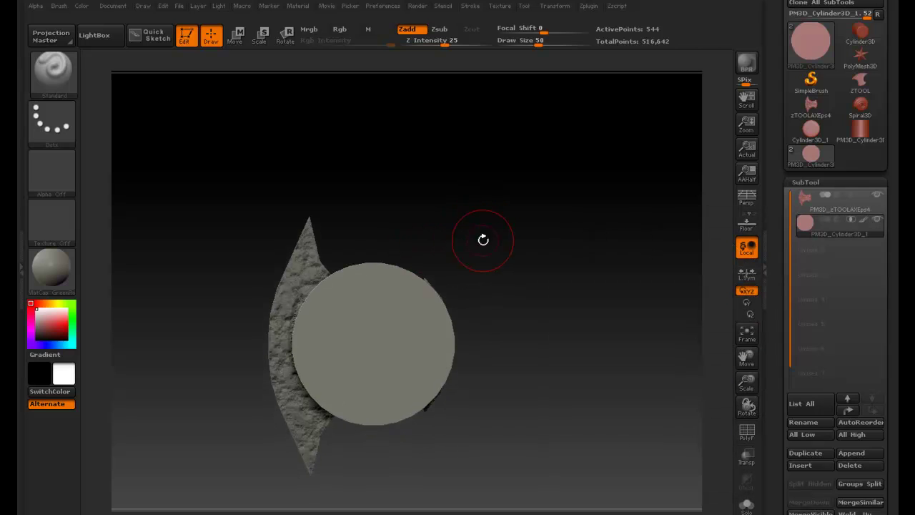
{"action": "left_click_drag", "start_coordinate": [481, 233], "coordinate": [479, 194], "text": "alt"}
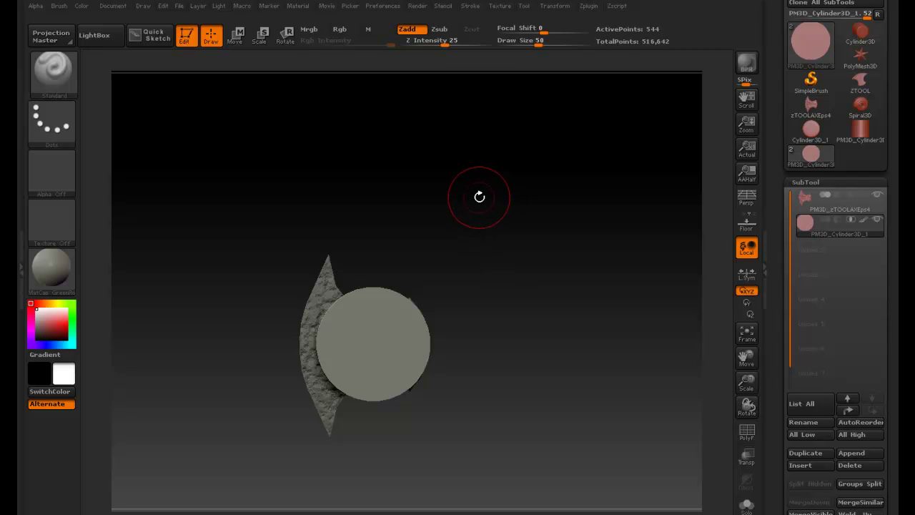
{"action": "left_click_drag", "start_coordinate": [484, 238], "coordinate": [528, 213], "text": "alt"}
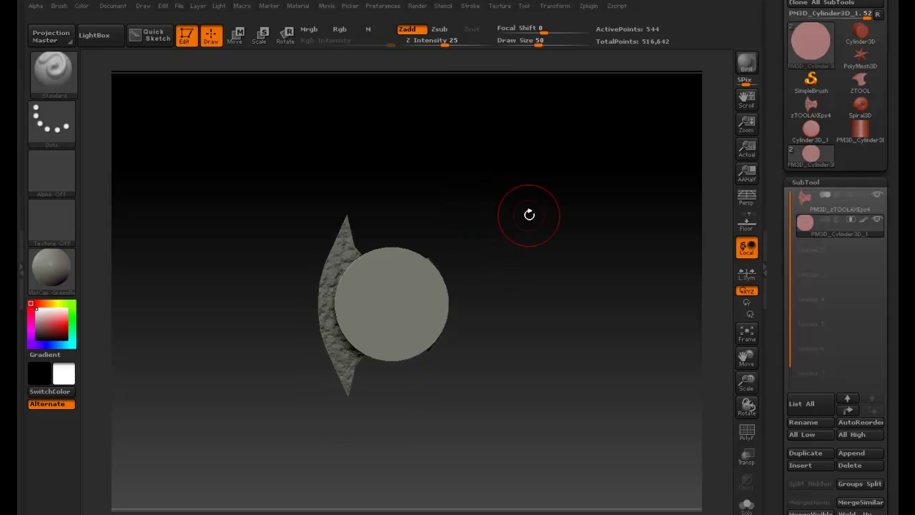
View the cylinder and axe head side-on and delete the cylinder subtool
{"action": "mouse_move", "coordinate": [801, 224]}
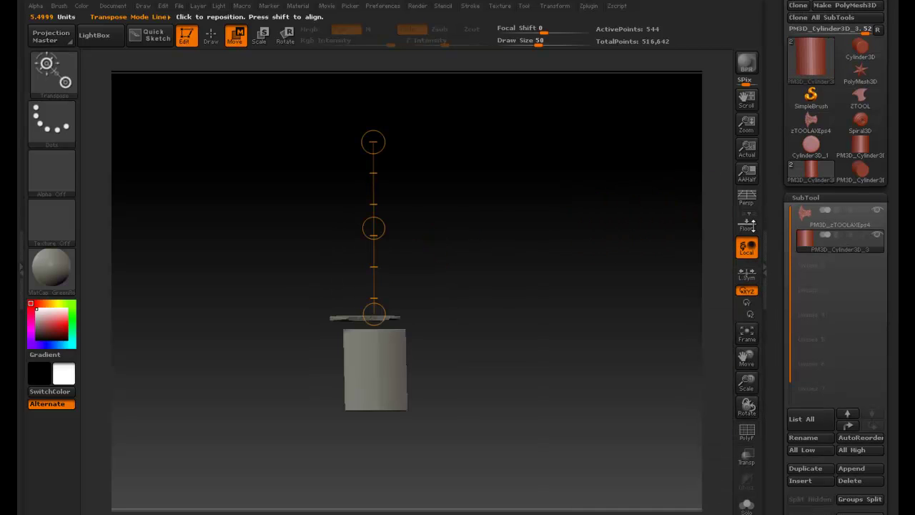
{"action": "left_click_drag", "start_coordinate": [490, 237], "coordinate": [616, 260]}
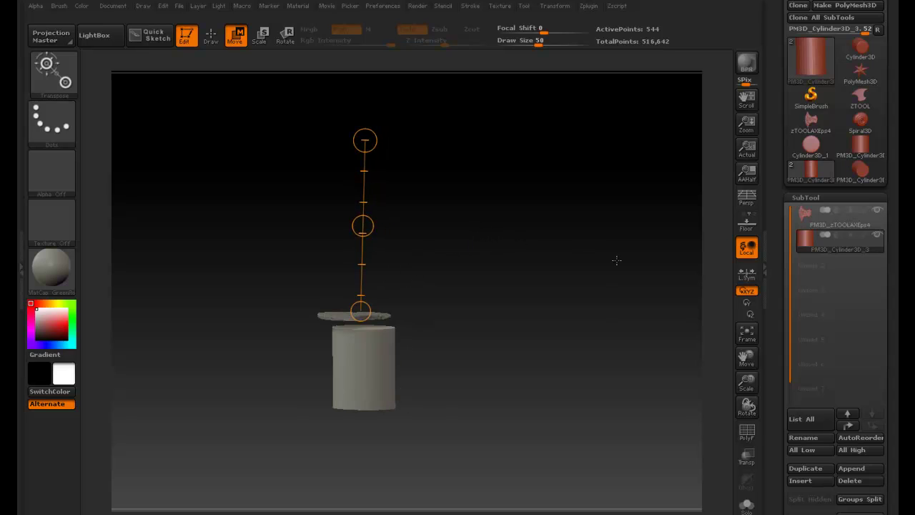
{"action": "mouse_move", "coordinate": [463, 261]}
{"action": "left_mouse_down", "text": "alt"}
{"action": "mouse_move", "coordinate": [445, 263]}
{"action": "mouse_move", "coordinate": [454, 267]}
{"action": "left_mouse_up", "text": "alt"}
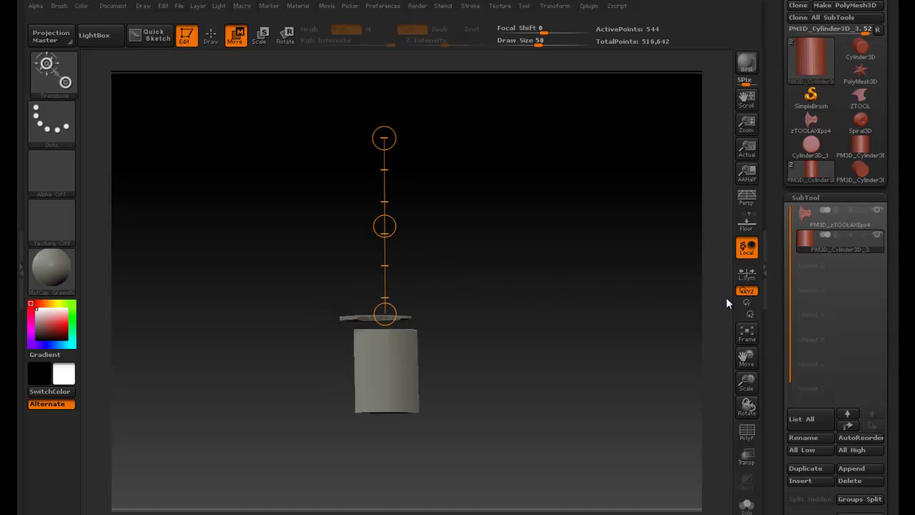
{"action": "left_click", "coordinate": [849, 481]}
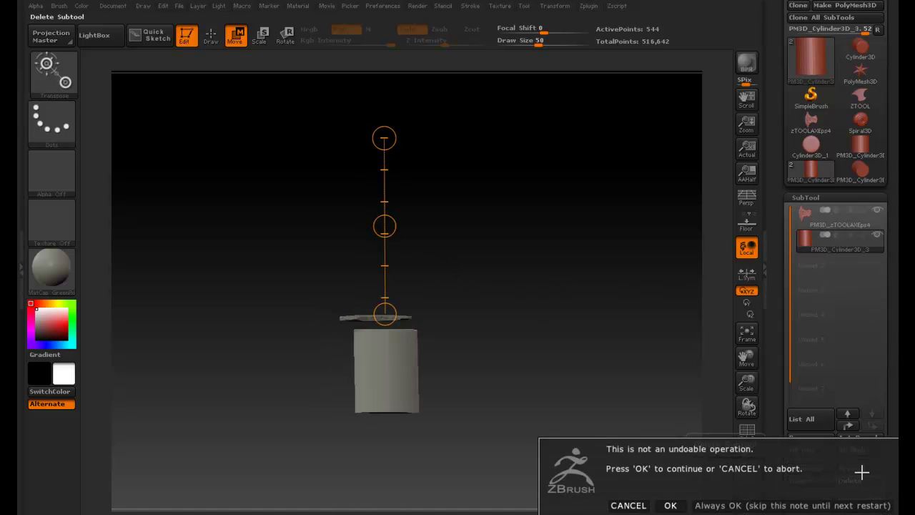
{"action": "left_click", "coordinate": [670, 504]}
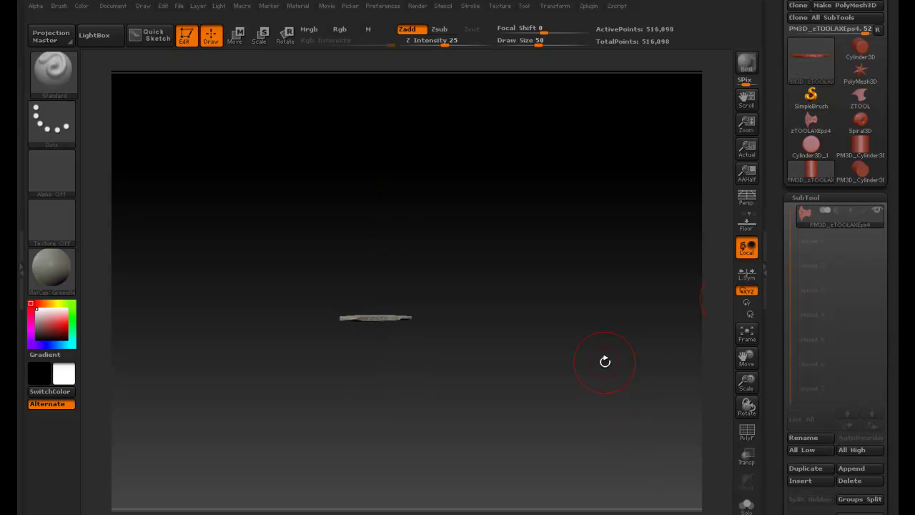
Turn the axe head to face front and insert the cylinder polymesh as a new subtool
{"action": "left_click_drag", "start_coordinate": [716, 230], "coordinate": [582, 299]}
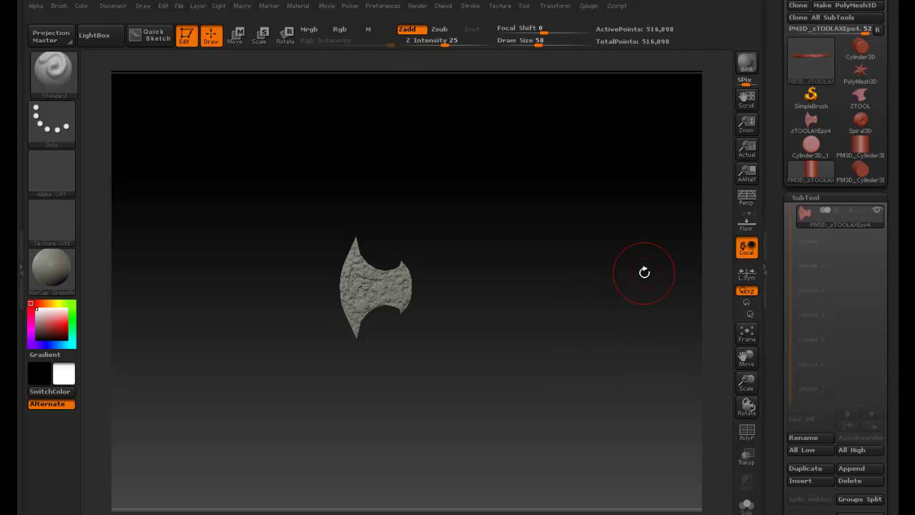
{"action": "left_click", "coordinate": [804, 479]}
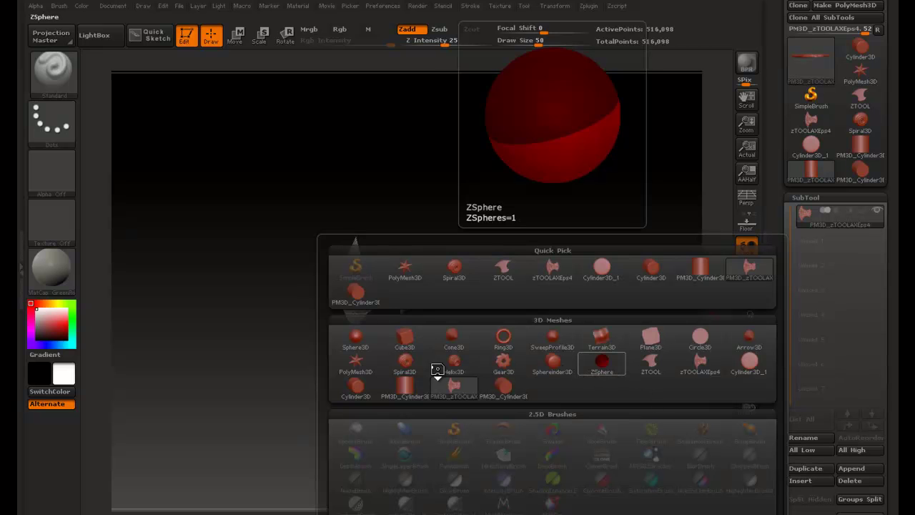
{"action": "left_click", "coordinate": [405, 386]}
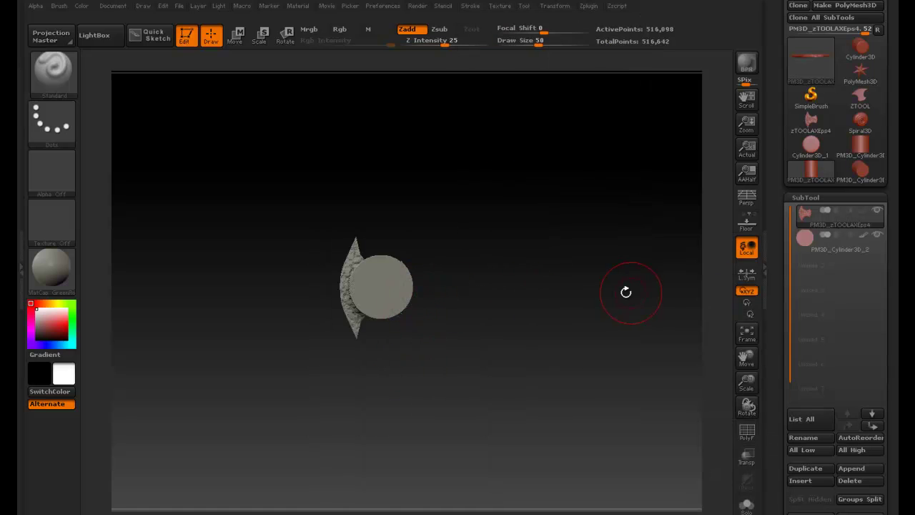
Move the axe head up above the cylinder, and lower the cylinder subtool slightly to separate the two meshes
{"action": "left_click", "coordinate": [235, 36]}
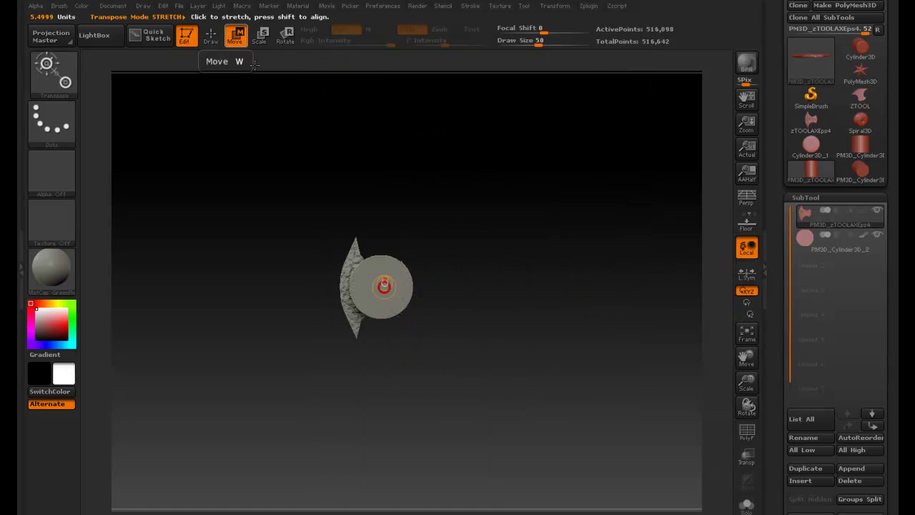
{"action": "left_click_drag", "start_coordinate": [387, 293], "coordinate": [390, 134]}
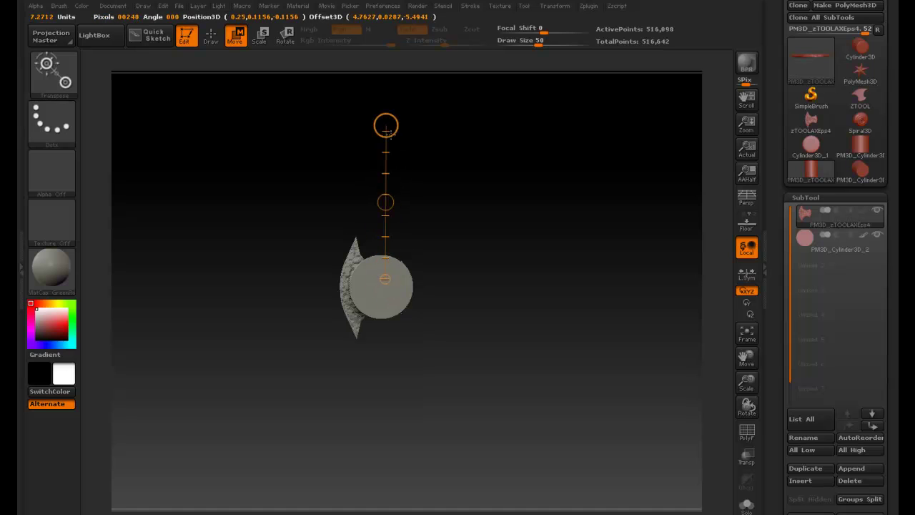
{"action": "left_click", "coordinate": [386, 282]}
{"action": "left_click_drag", "start_coordinate": [387, 282], "coordinate": [384, 208]}
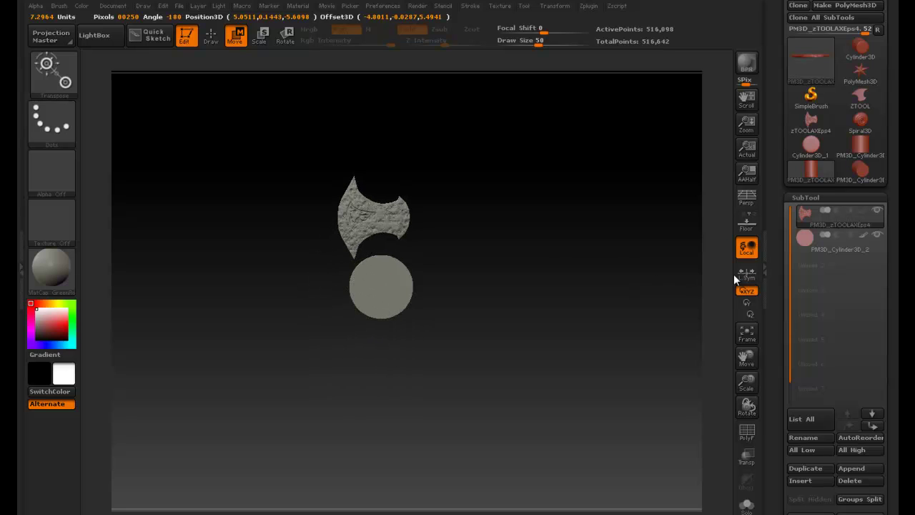
{"action": "left_click", "coordinate": [813, 240]}
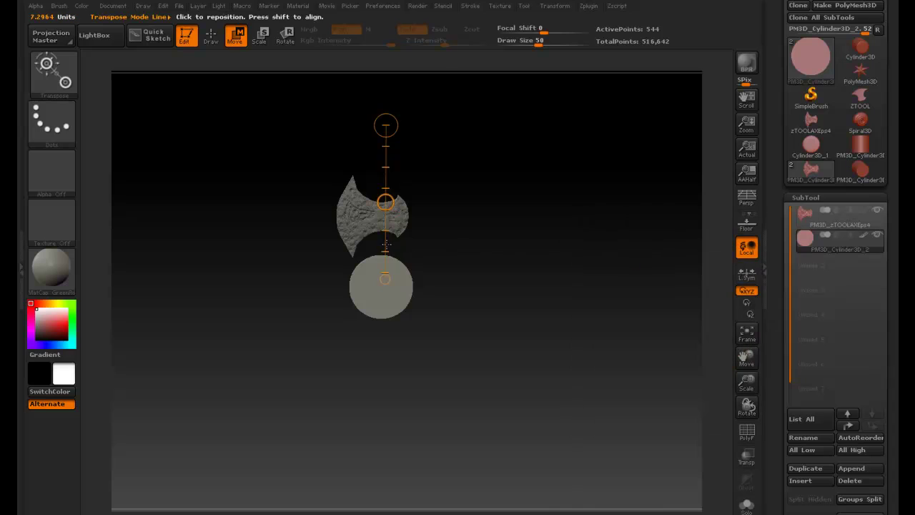
{"action": "mouse_move", "coordinate": [386, 200]}
{"action": "left_mouse_down"}
{"action": "mouse_move", "coordinate": [386, 222]}
{"action": "mouse_move", "coordinate": [388, 211]}
{"action": "left_mouse_up"}
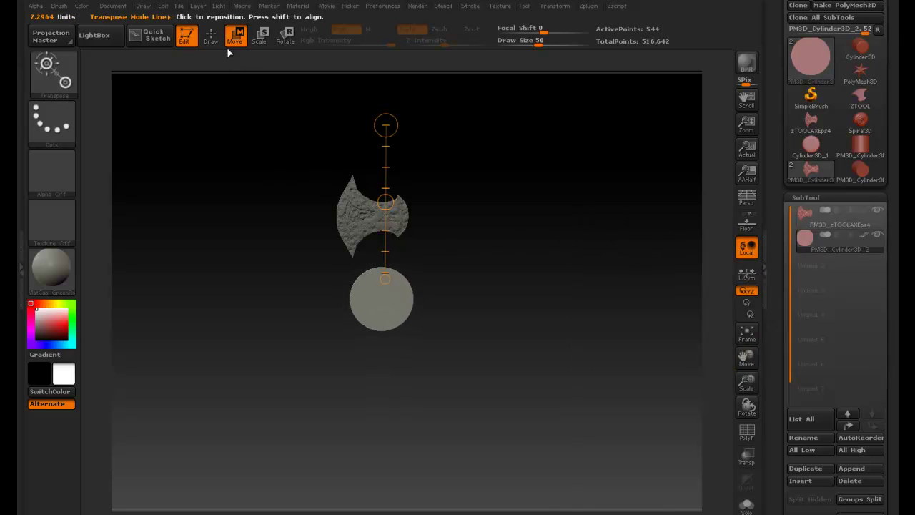
Rotate the cylinder with a vertical transpose line until it stands upright beneath the axe head
{"action": "left_click", "coordinate": [284, 37]}
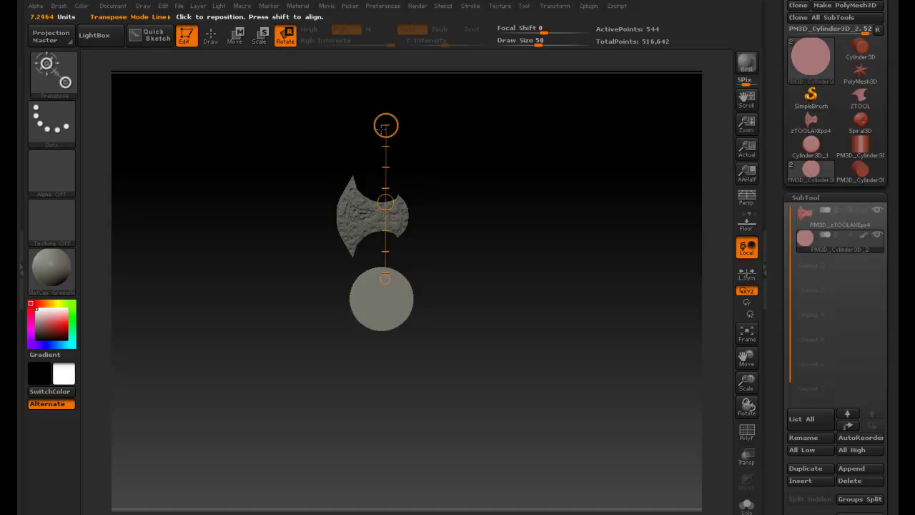
{"action": "left_click_drag", "start_coordinate": [384, 127], "coordinate": [386, 357]}
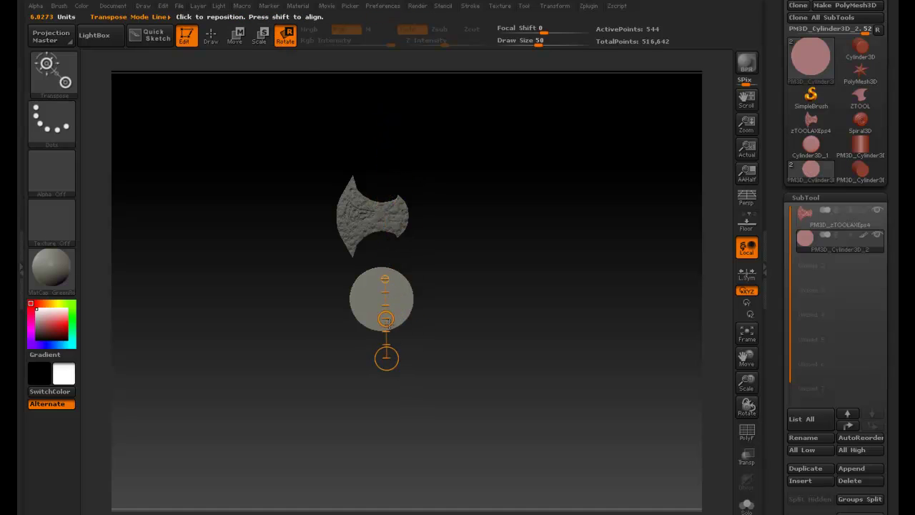
{"action": "left_click_drag", "start_coordinate": [387, 322], "coordinate": [390, 321]}
{"action": "left_click_drag", "start_coordinate": [384, 357], "coordinate": [392, 139]}
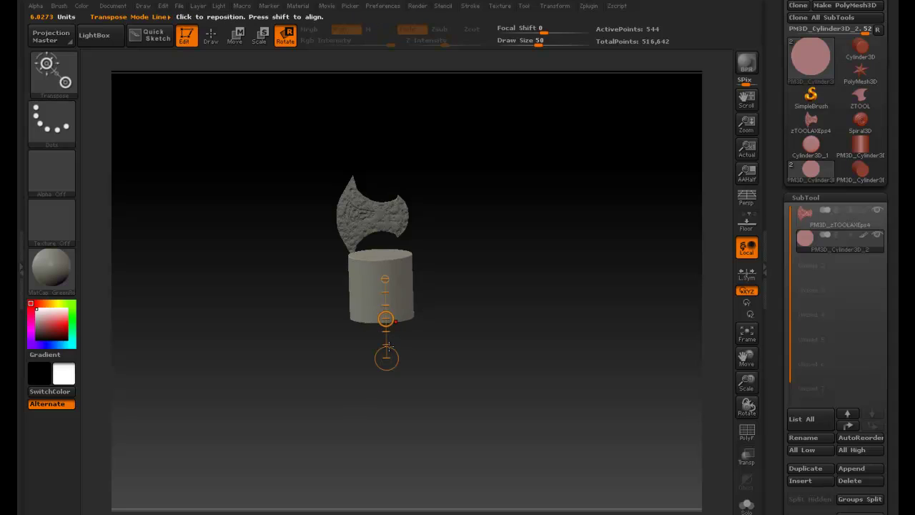
{"action": "mouse_move", "coordinate": [386, 357]}
{"action": "left_mouse_down"}
{"action": "mouse_move", "coordinate": [385, 328]}
{"action": "mouse_move", "coordinate": [362, 329]}
{"action": "mouse_move", "coordinate": [380, 334]}
{"action": "mouse_move", "coordinate": [365, 281]}
{"action": "left_mouse_up"}
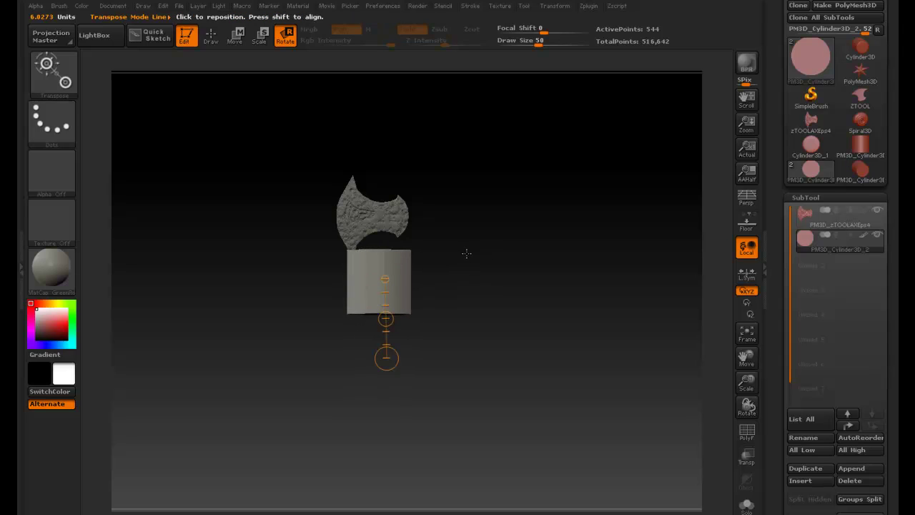
Try scaling the upright cylinder with a vertical transpose line running from the axe head down through it
{"action": "key", "text": "e"}
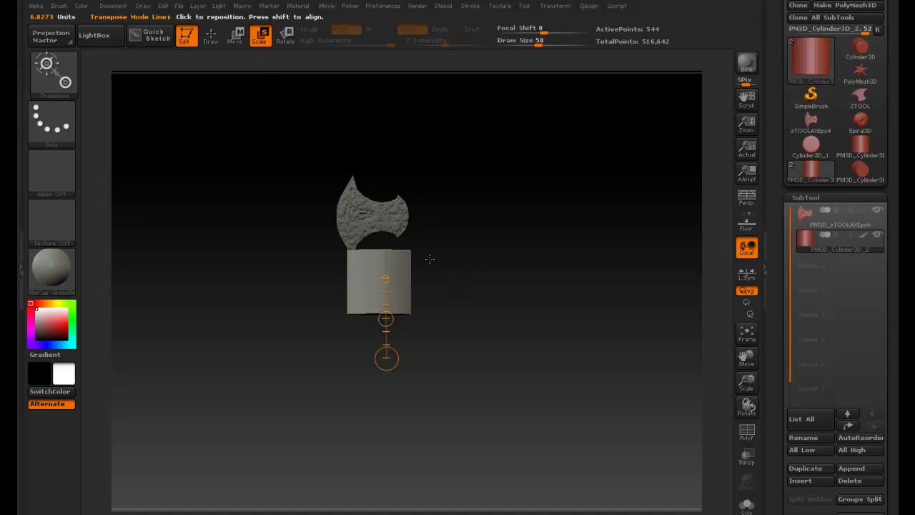
{"action": "left_click_drag", "start_coordinate": [385, 279], "coordinate": [388, 179]}
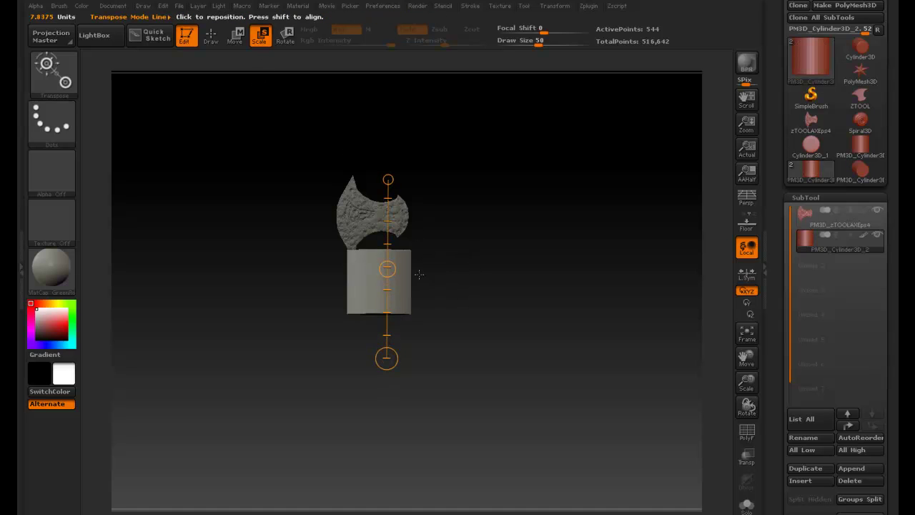
{"action": "left_click_drag", "start_coordinate": [387, 269], "coordinate": [388, 269]}
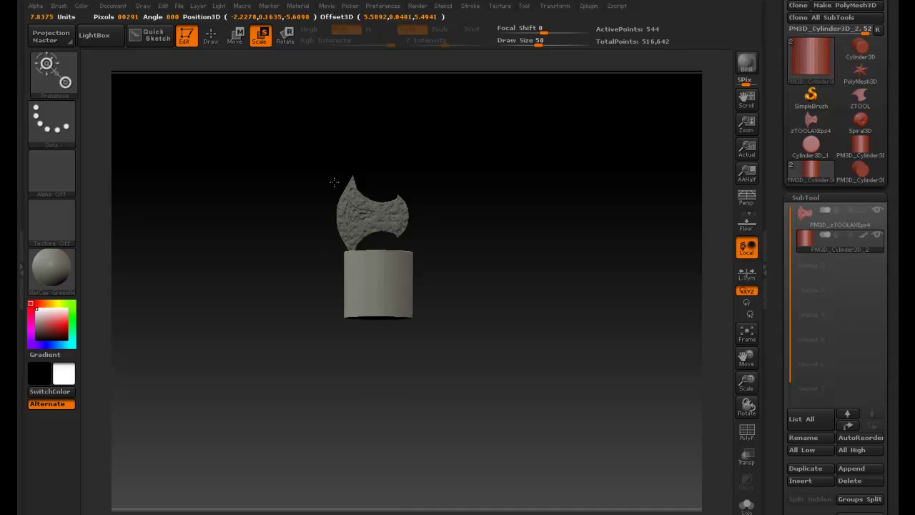
{"action": "left_click_drag", "start_coordinate": [351, 366], "coordinate": [410, 312]}
{"action": "left_click_drag", "start_coordinate": [477, 197], "coordinate": [533, 361]}
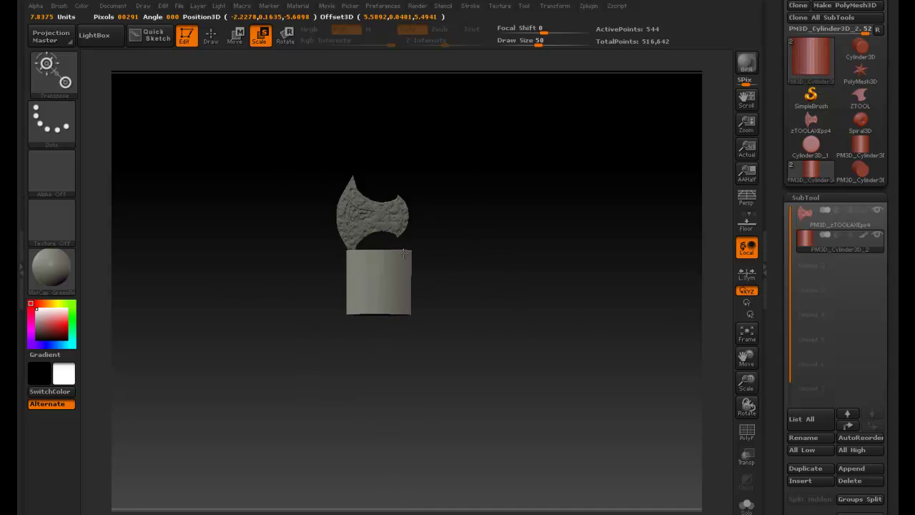
{"action": "left_click_drag", "start_coordinate": [311, 253], "coordinate": [313, 255]}
{"action": "left_click_drag", "start_coordinate": [387, 358], "coordinate": [386, 311]}
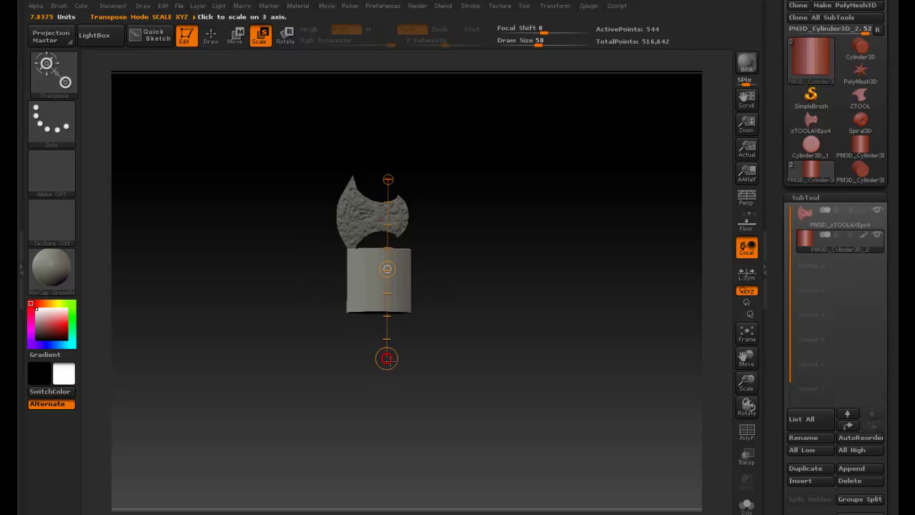
{"action": "left_click_drag", "start_coordinate": [387, 359], "coordinate": [370, 190]}
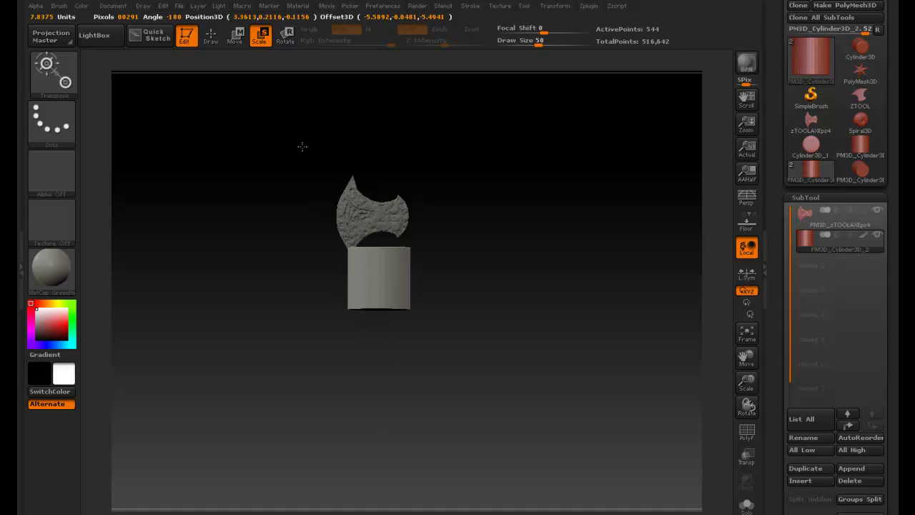
{"action": "left_click_drag", "start_coordinate": [302, 146], "coordinate": [307, 150]}
Scale the cylinder down to less than half its size with a vertical transpose line while viewing the axe edge-on
{"action": "left_click_drag", "start_coordinate": [441, 221], "coordinate": [534, 222]}
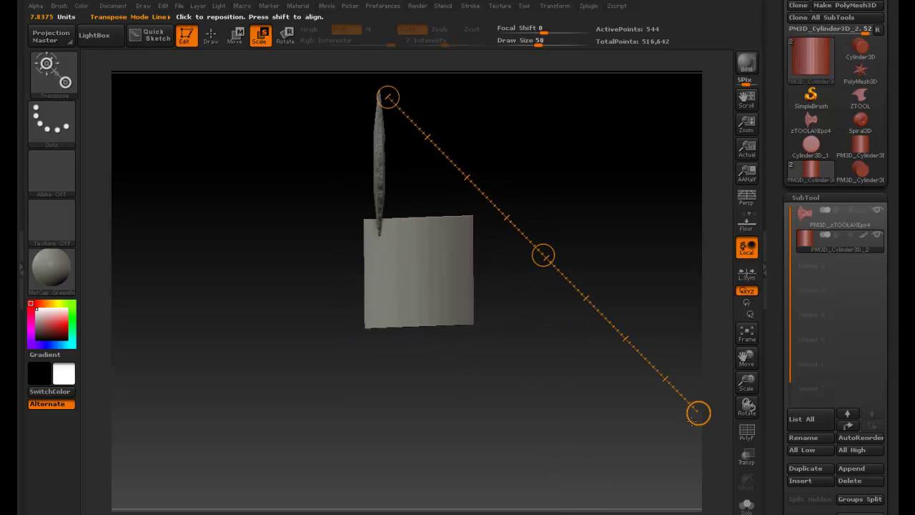
{"action": "left_click_drag", "start_coordinate": [691, 421], "coordinate": [391, 409]}
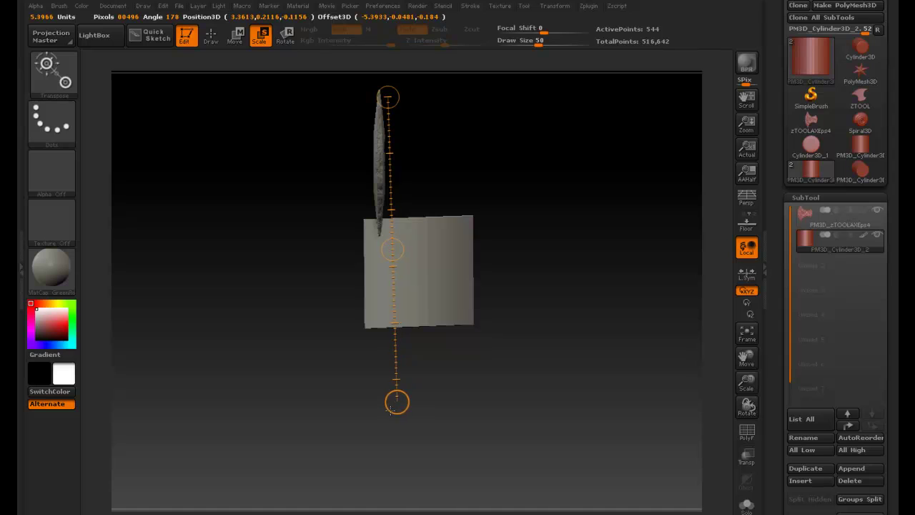
{"action": "left_click_drag", "start_coordinate": [398, 100], "coordinate": [411, 389]}
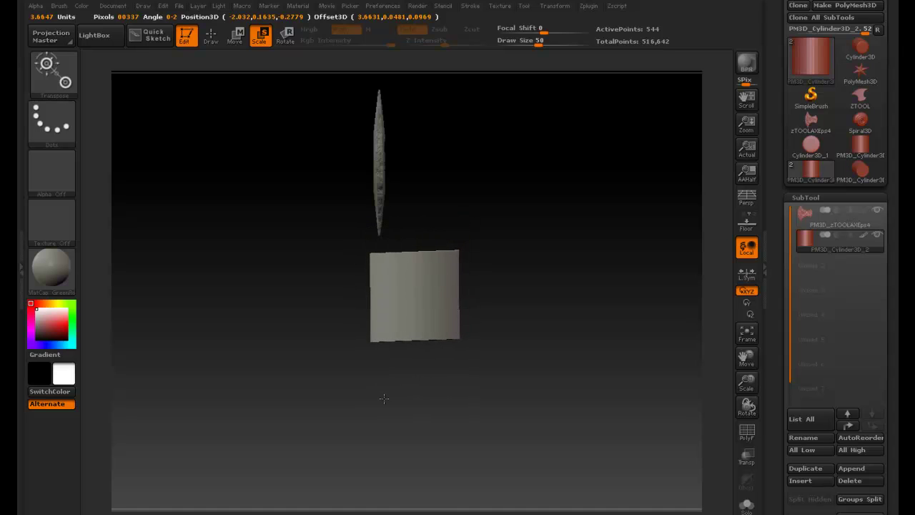
{"action": "left_click_drag", "start_coordinate": [392, 194], "coordinate": [399, 388]}
{"action": "left_click_drag", "start_coordinate": [391, 194], "coordinate": [401, 321]}
{"action": "left_click_drag", "start_coordinate": [391, 197], "coordinate": [393, 272]}
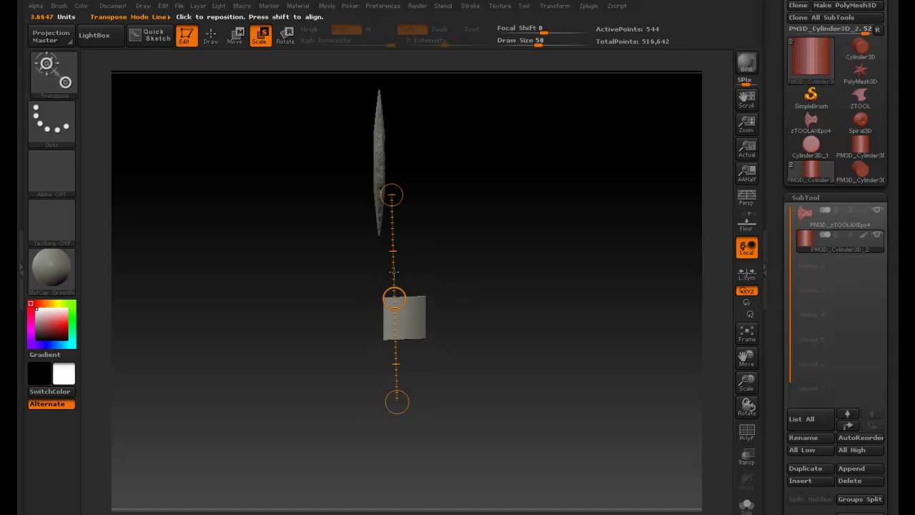
Keep shrinking the cylinder until it is about as wide as the axe head is thick, just below the blade tip
{"action": "left_click_drag", "start_coordinate": [401, 388], "coordinate": [382, 209]}
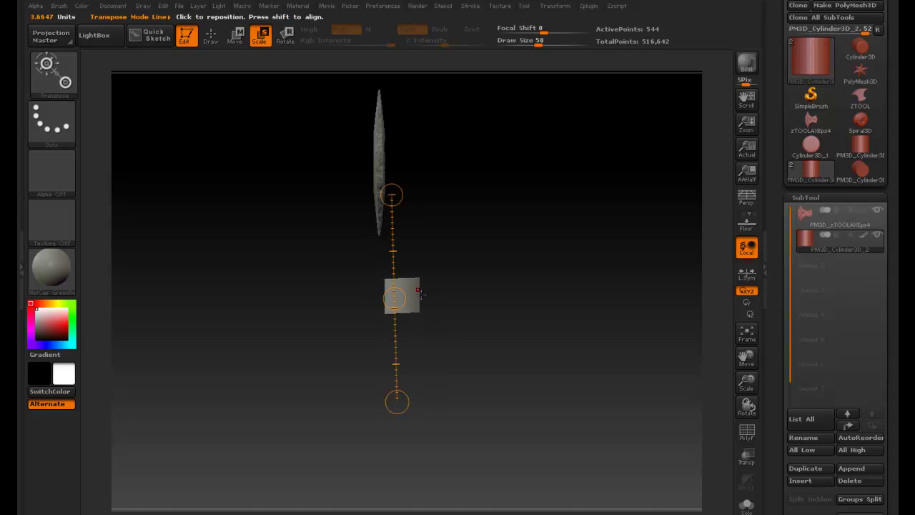
{"action": "left_click_drag", "start_coordinate": [396, 400], "coordinate": [395, 300]}
{"action": "left_click_drag", "start_coordinate": [398, 400], "coordinate": [393, 220]}
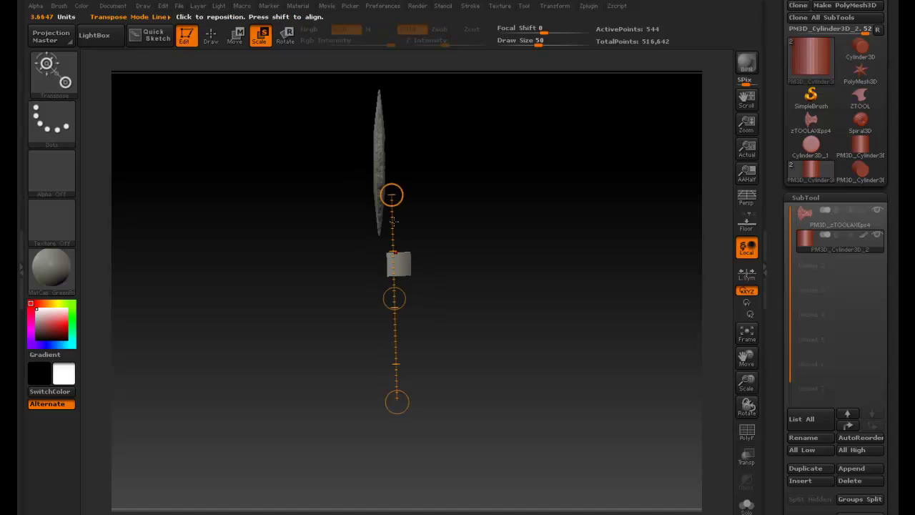
{"action": "left_click_drag", "start_coordinate": [403, 401], "coordinate": [391, 396]}
{"action": "left_click_drag", "start_coordinate": [359, 223], "coordinate": [387, 310]}
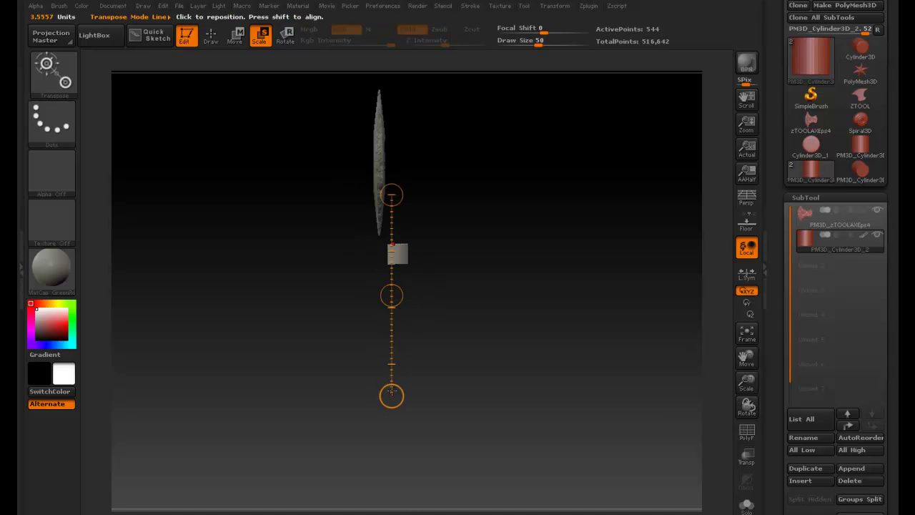
{"action": "left_click_drag", "start_coordinate": [391, 391], "coordinate": [392, 368]}
{"action": "left_click_drag", "start_coordinate": [351, 198], "coordinate": [351, 187]}
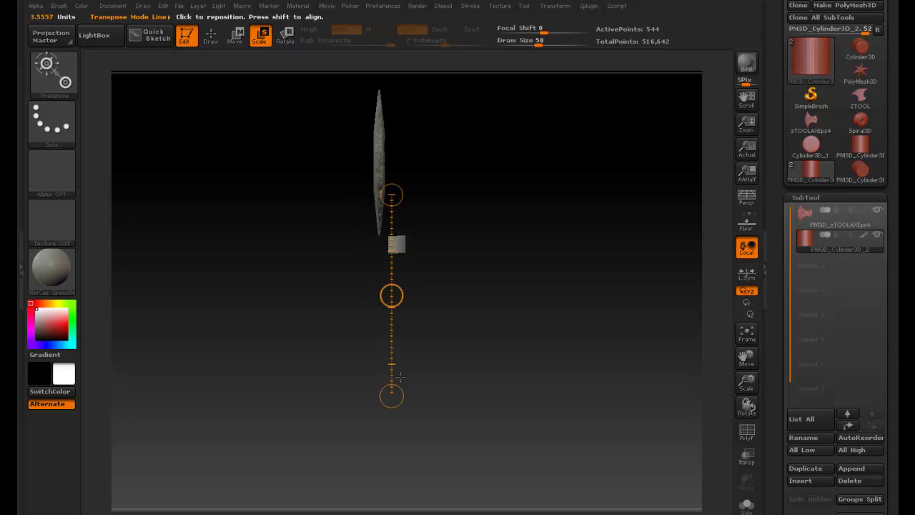
{"action": "left_click_drag", "start_coordinate": [392, 394], "coordinate": [388, 357]}
{"action": "left_click_drag", "start_coordinate": [374, 239], "coordinate": [374, 238]}
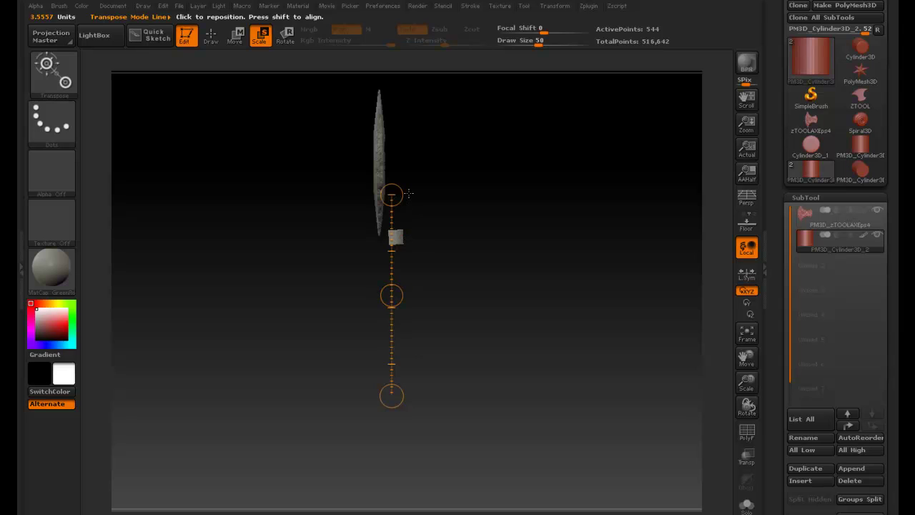
Stretch the small cylinder vertically with the Move transpose into a long, thin axe handle
{"action": "left_click", "coordinate": [236, 35]}
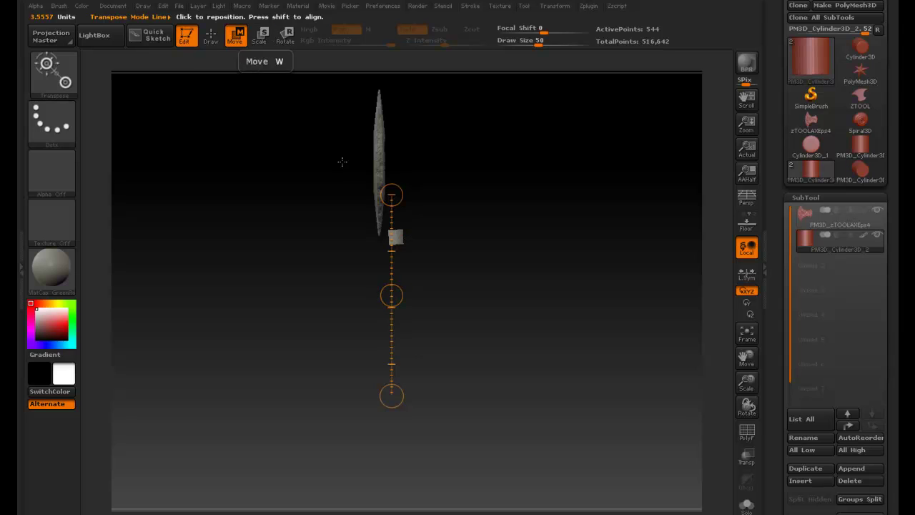
{"action": "left_click_drag", "start_coordinate": [400, 390], "coordinate": [382, 424]}
{"action": "mouse_move", "coordinate": [403, 225]}
{"action": "left_mouse_down"}
{"action": "mouse_move", "coordinate": [411, 392]}
{"action": "mouse_move", "coordinate": [400, 342]}
{"action": "mouse_move", "coordinate": [402, 229]}
{"action": "left_mouse_up"}
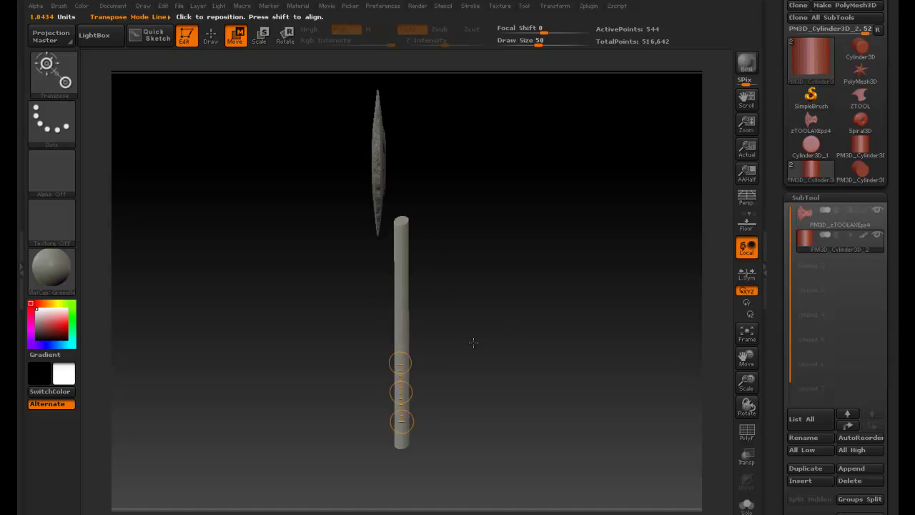
Move the handle so its upper end meets the middle of the axe head's lower edge, aligning it from both faces
{"action": "mouse_move", "coordinate": [450, 343]}
{"action": "left_mouse_down"}
{"action": "mouse_move", "coordinate": [433, 337]}
{"action": "mouse_move", "coordinate": [409, 281]}
{"action": "mouse_move", "coordinate": [456, 279]}
{"action": "mouse_move", "coordinate": [407, 275]}
{"action": "mouse_move", "coordinate": [405, 249]}
{"action": "mouse_move", "coordinate": [447, 262]}
{"action": "mouse_move", "coordinate": [407, 204]}
{"action": "mouse_move", "coordinate": [402, 300]}
{"action": "left_mouse_up"}
{"action": "left_click_drag", "start_coordinate": [401, 200], "coordinate": [401, 197]}
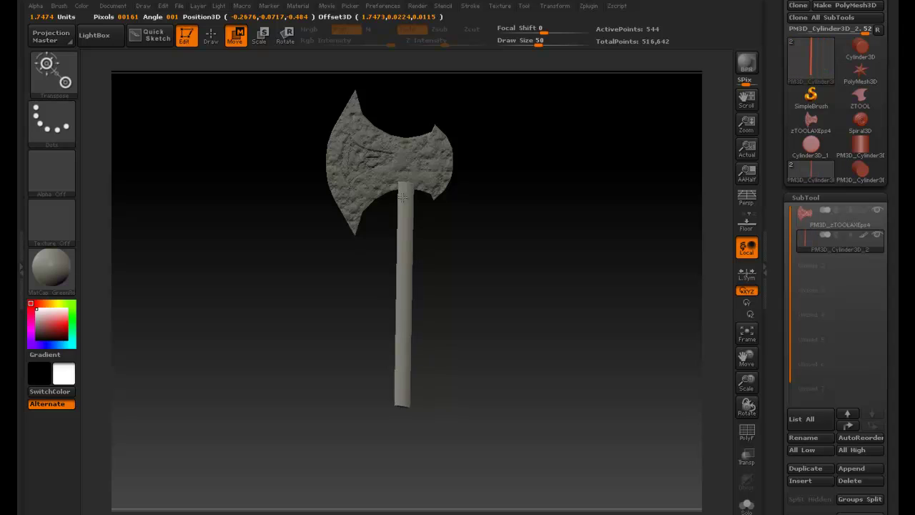
{"action": "left_click_drag", "start_coordinate": [400, 251], "coordinate": [399, 252]}
{"action": "left_click_drag", "start_coordinate": [466, 245], "coordinate": [426, 250]}
{"action": "left_click_drag", "start_coordinate": [361, 231], "coordinate": [336, 222]}
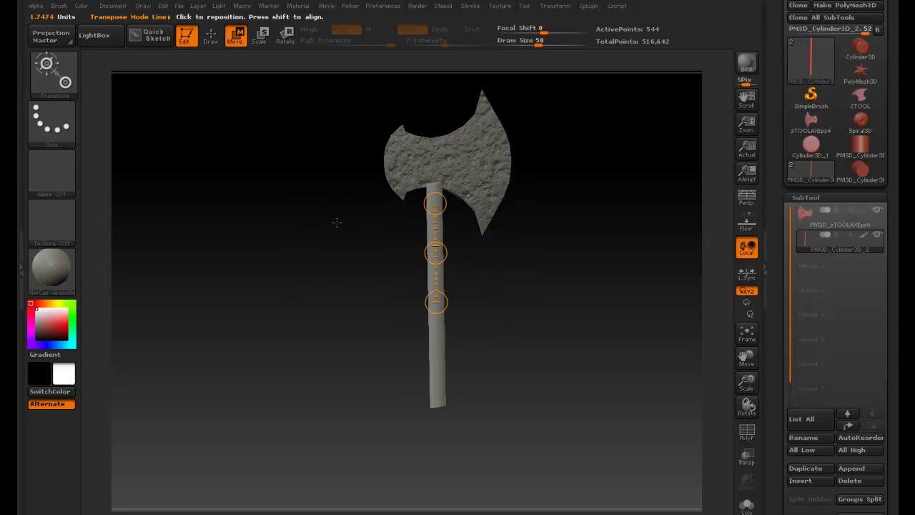
{"action": "left_click_drag", "start_coordinate": [435, 252], "coordinate": [436, 255]}
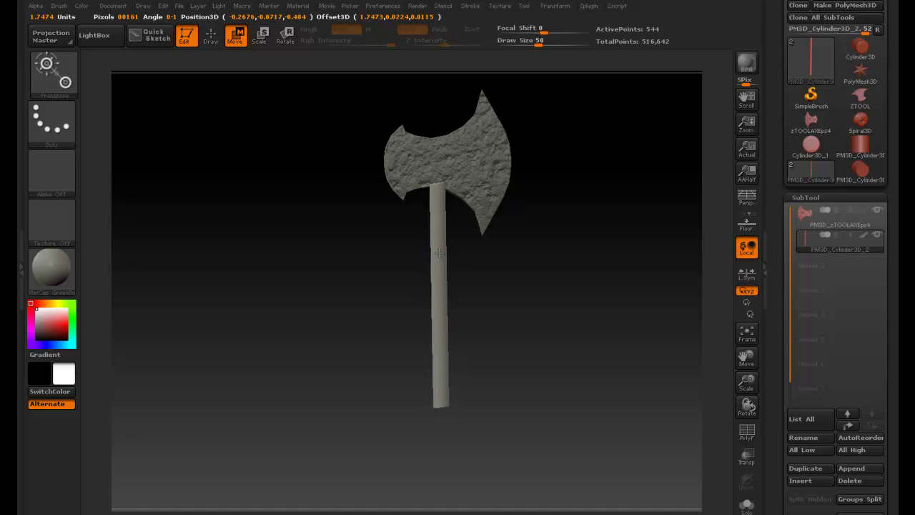
{"action": "left_click_drag", "start_coordinate": [372, 247], "coordinate": [458, 243]}
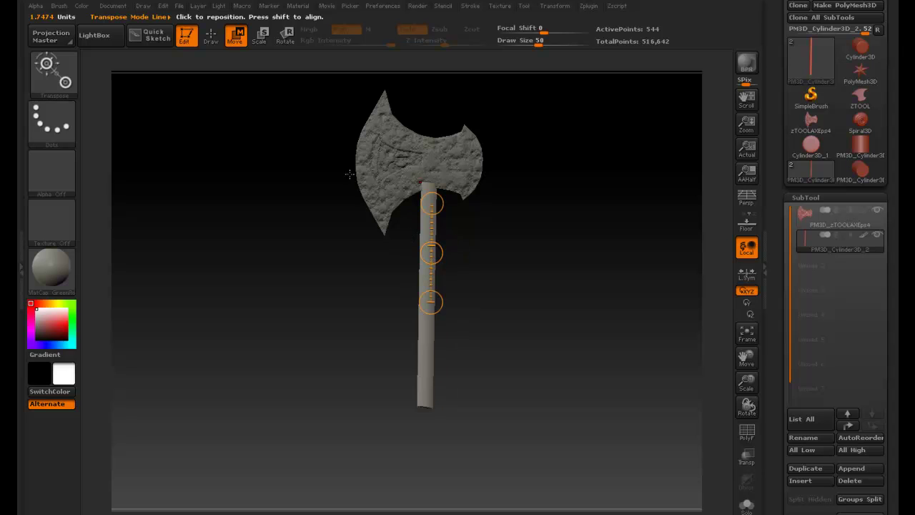
Nudge the handle toward the middle of the axe head's lower edge and fine-tune its scale, using a horizontal transpose line
{"action": "left_click_drag", "start_coordinate": [431, 301], "coordinate": [478, 304]}
{"action": "left_click_drag", "start_coordinate": [530, 257], "coordinate": [488, 251]}
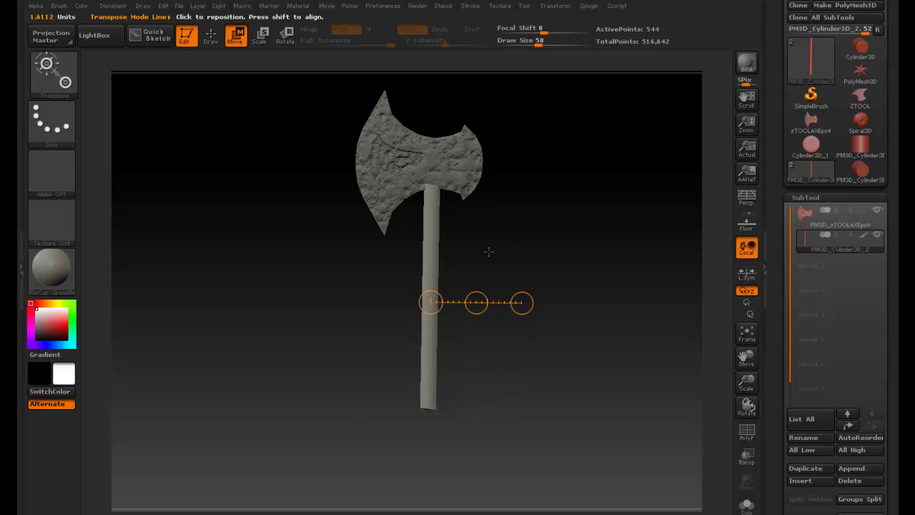
{"action": "left_click", "coordinate": [262, 40]}
{"action": "left_click_drag", "start_coordinate": [476, 303], "coordinate": [510, 310]}
{"action": "left_click", "coordinate": [245, 37]}
{"action": "left_click_drag", "start_coordinate": [508, 293], "coordinate": [503, 258]}
{"action": "left_click", "coordinate": [261, 37]}
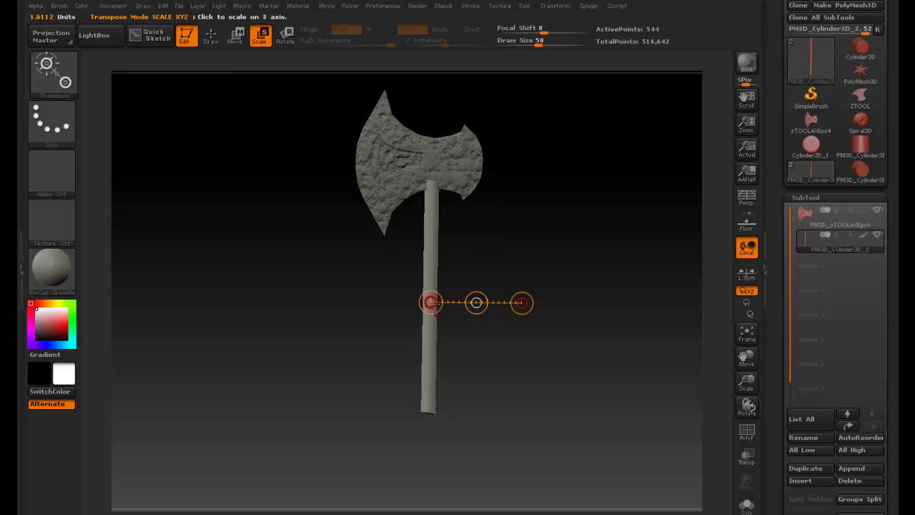
{"action": "left_click_drag", "start_coordinate": [430, 302], "coordinate": [522, 302]}
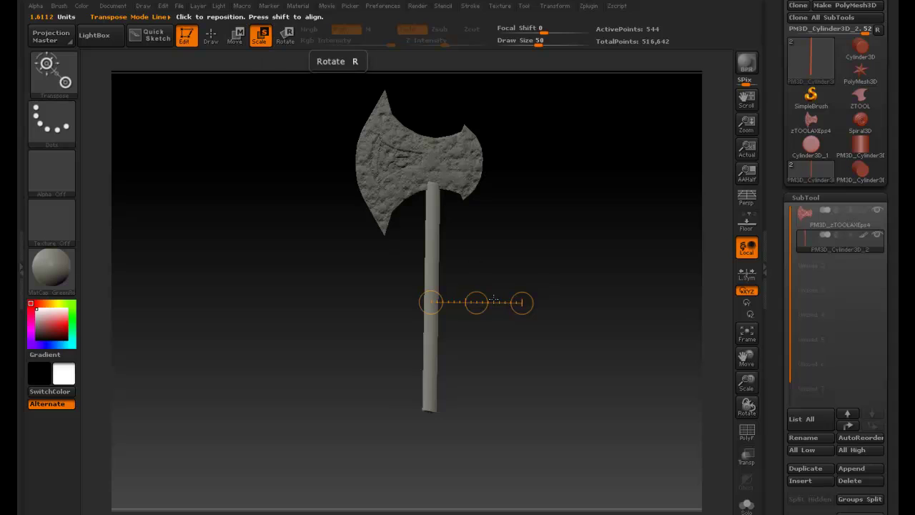
Place a short diagonal transpose line below the handle and shift the handle slightly toward the smaller blade, checking it edge-on
{"action": "left_click_drag", "start_coordinate": [522, 307], "coordinate": [452, 328]}
{"action": "left_click_drag", "start_coordinate": [441, 298], "coordinate": [427, 466]}
{"action": "left_click_drag", "start_coordinate": [438, 361], "coordinate": [479, 433]}
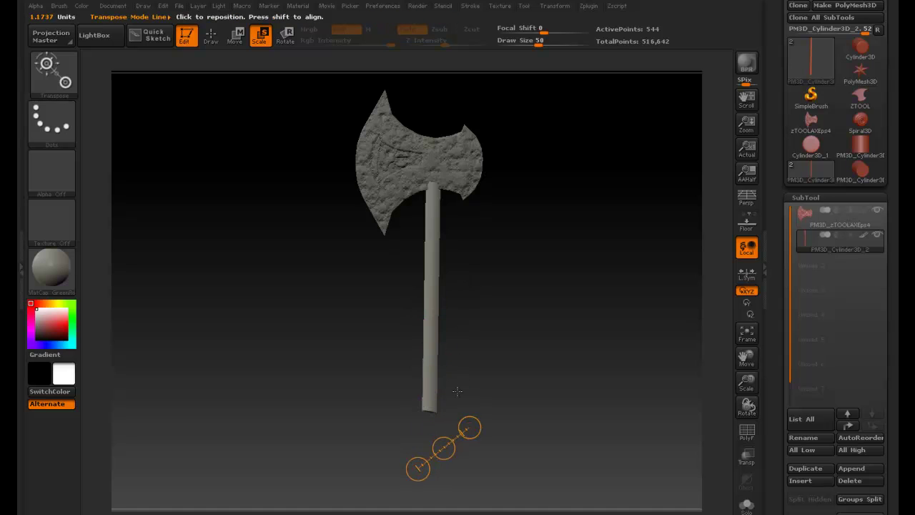
{"action": "left_click_drag", "start_coordinate": [472, 390], "coordinate": [439, 402]}
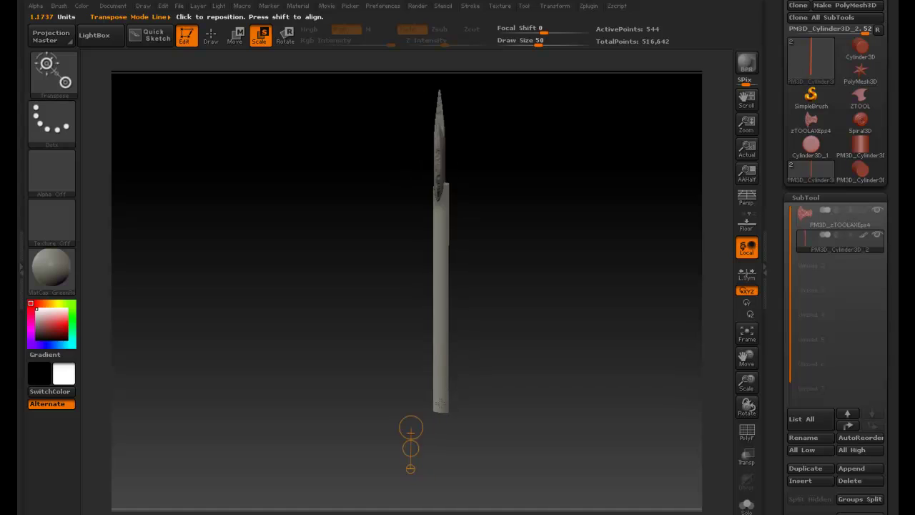
{"action": "left_click_drag", "start_coordinate": [445, 443], "coordinate": [447, 441]}
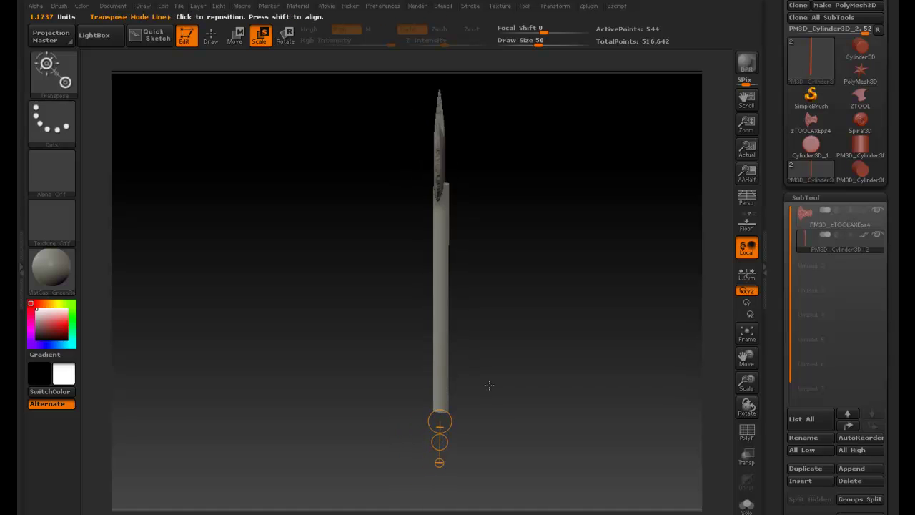
{"action": "left_click_drag", "start_coordinate": [491, 385], "coordinate": [543, 387]}
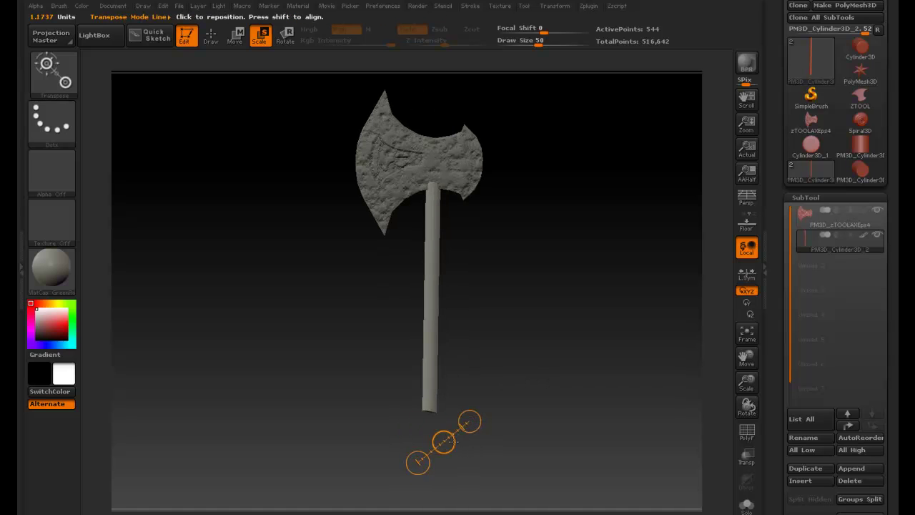
{"action": "left_click_drag", "start_coordinate": [423, 459], "coordinate": [498, 409]}
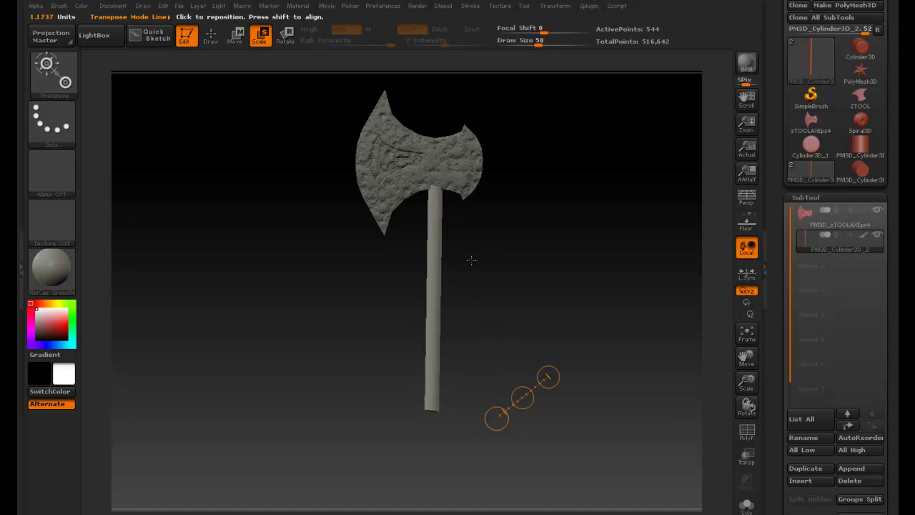
Adjust the handle's alignment with the blade edge-on, using the Scale and Move transpose, and check it face-on
{"action": "left_click_drag", "start_coordinate": [556, 297], "coordinate": [455, 295]}
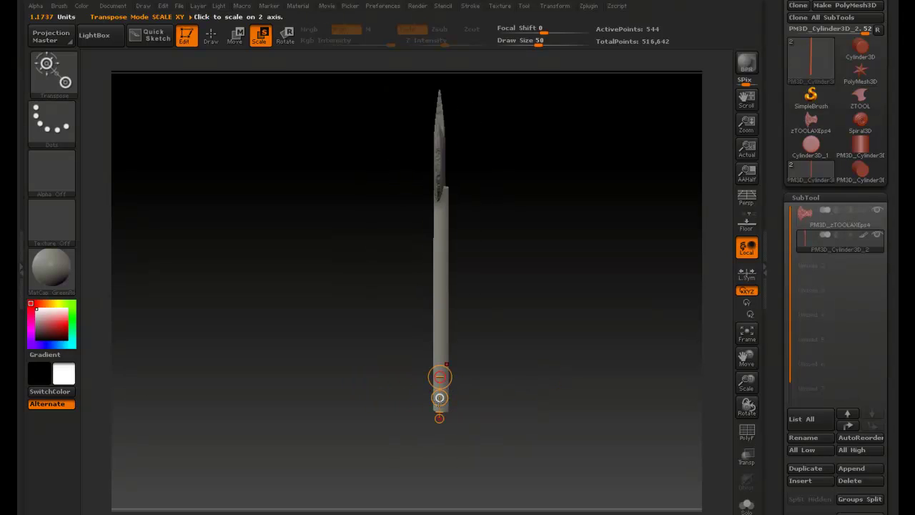
{"action": "mouse_move", "coordinate": [439, 397]}
{"action": "left_mouse_down"}
{"action": "mouse_move", "coordinate": [427, 392]}
{"action": "mouse_move", "coordinate": [437, 395]}
{"action": "left_mouse_up"}
{"action": "left_click", "coordinate": [235, 34]}
{"action": "left_click_drag", "start_coordinate": [321, 361], "coordinate": [398, 327]}
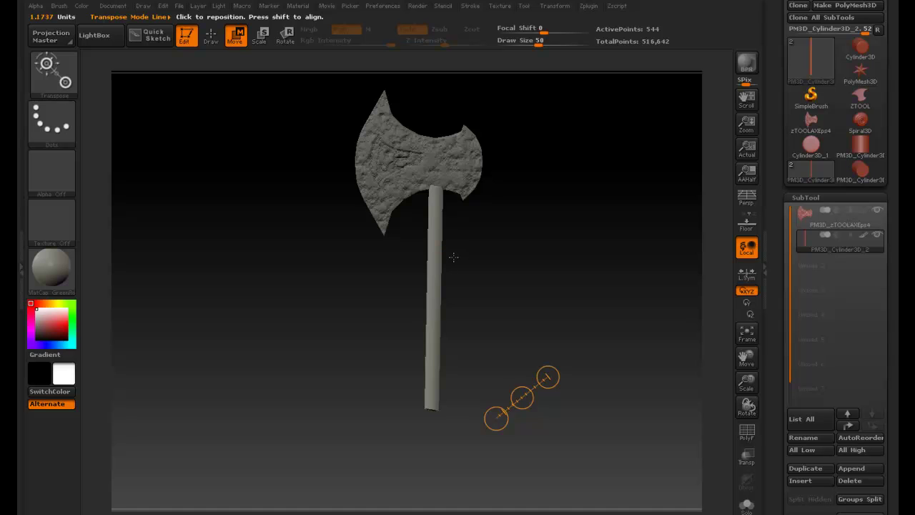
{"action": "mouse_move", "coordinate": [466, 253]}
{"action": "left_mouse_down"}
{"action": "mouse_move", "coordinate": [588, 257]}
{"action": "mouse_move", "coordinate": [476, 255]}
{"action": "left_mouse_up"}
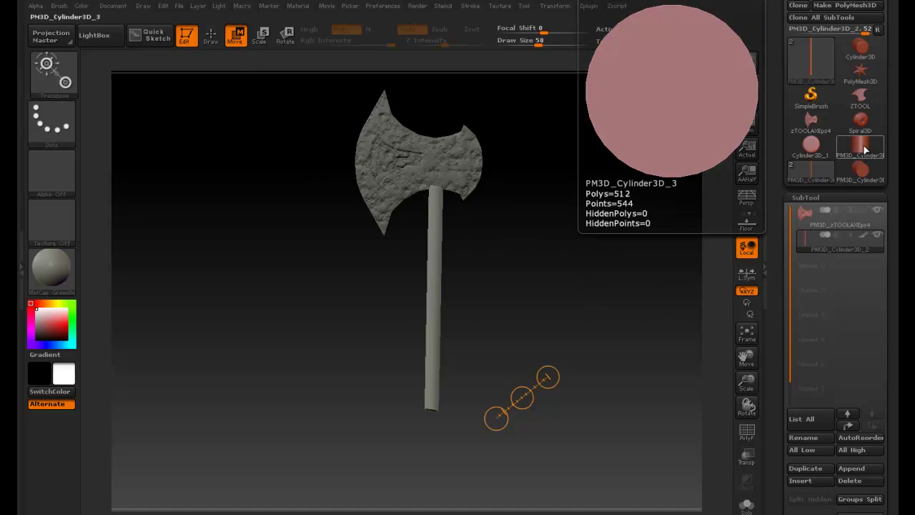
Insert another Cylinder3D as a new subtool
{"action": "left_click", "coordinate": [831, 483]}
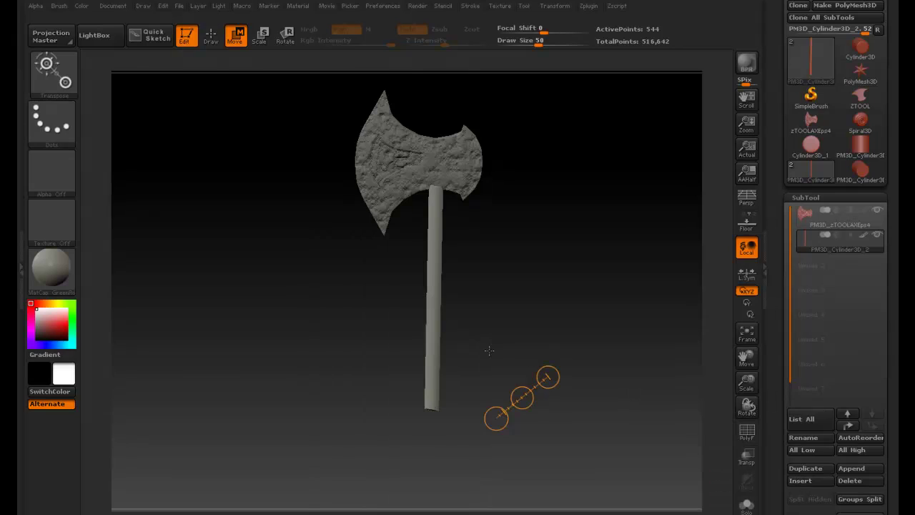
{"action": "left_click", "coordinate": [801, 481]}
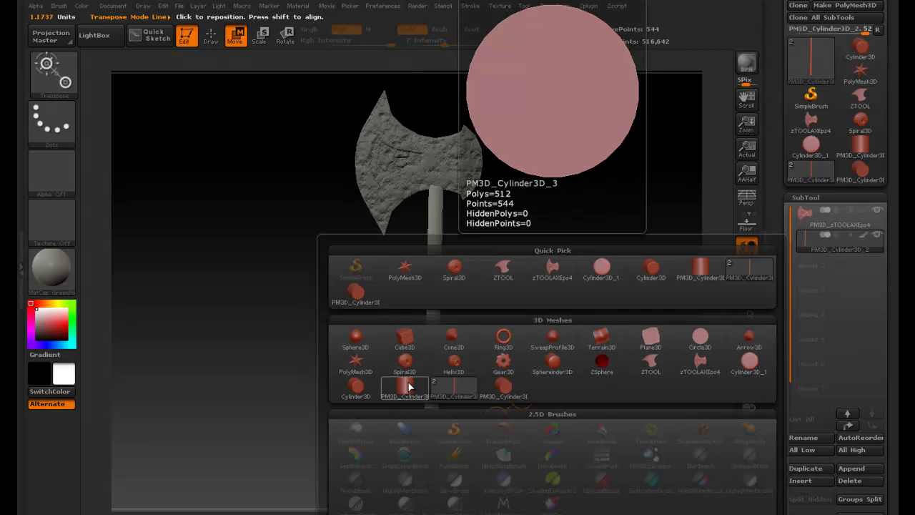
{"action": "left_click", "coordinate": [358, 386]}
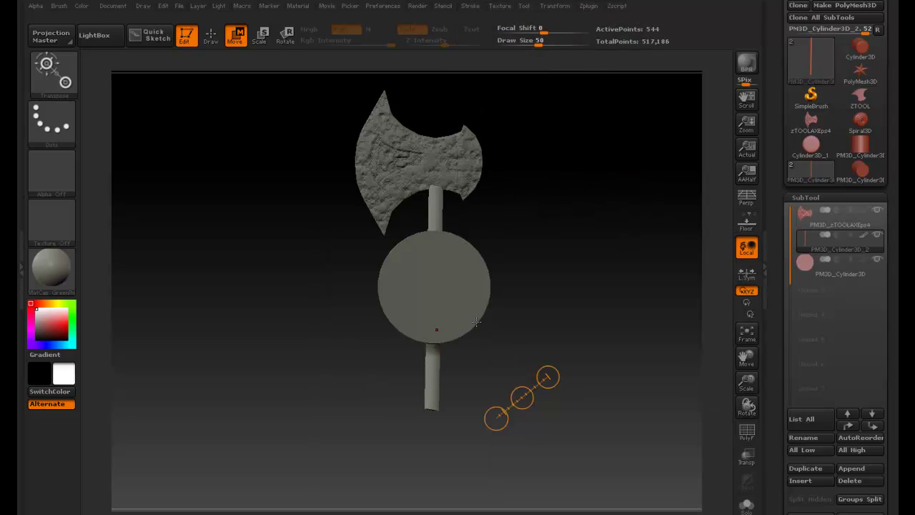
Lay the Rotate transpose line vertically along the handle and view the axe edge-on
{"action": "left_click", "coordinate": [284, 38]}
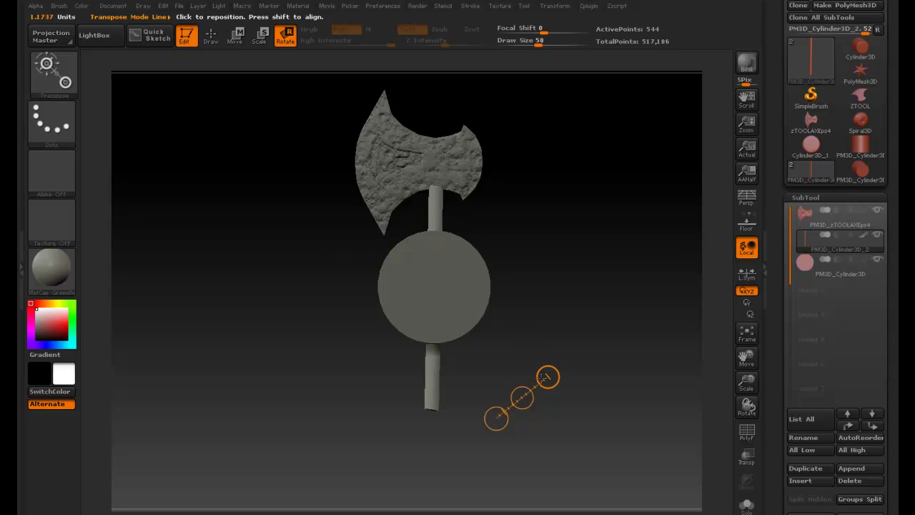
{"action": "left_click_drag", "start_coordinate": [548, 377], "coordinate": [430, 234]}
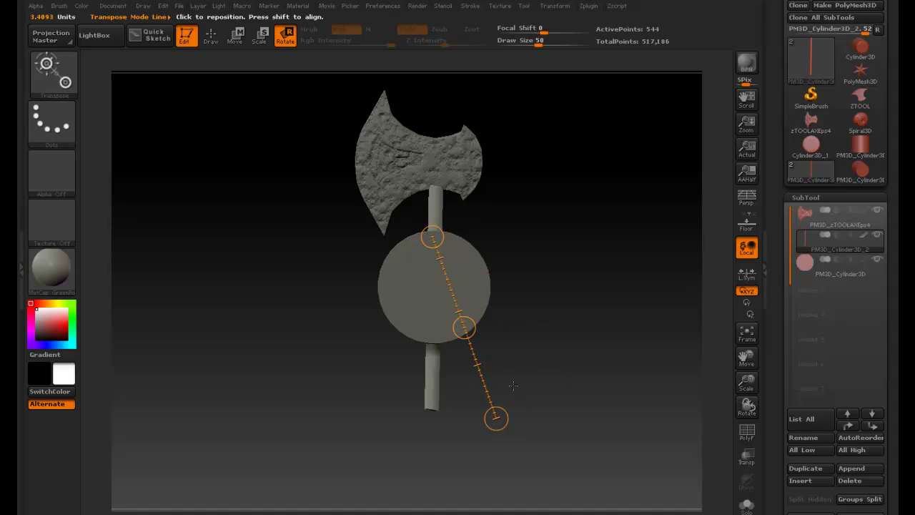
{"action": "left_click_drag", "start_coordinate": [496, 418], "coordinate": [427, 418]}
{"action": "left_click_drag", "start_coordinate": [430, 328], "coordinate": [450, 330]}
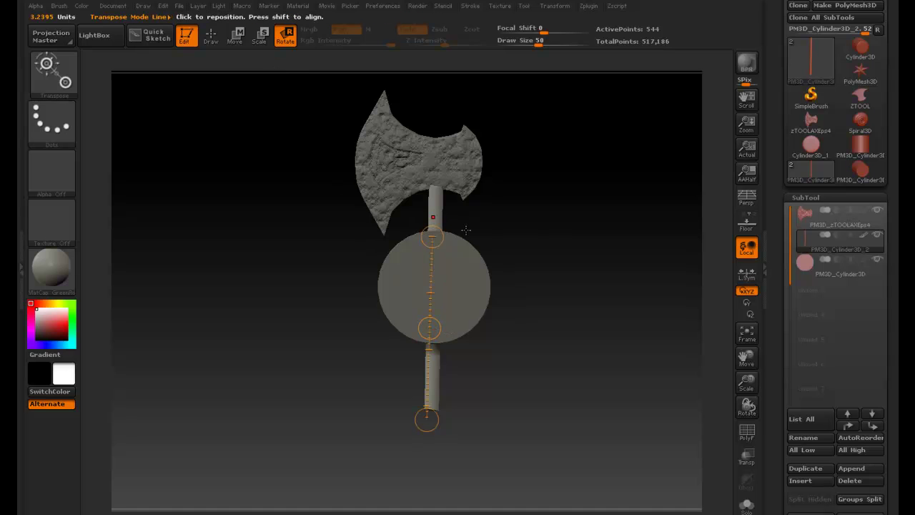
{"action": "left_click_drag", "start_coordinate": [465, 229], "coordinate": [572, 237]}
{"action": "left_click_drag", "start_coordinate": [426, 327], "coordinate": [442, 287]}
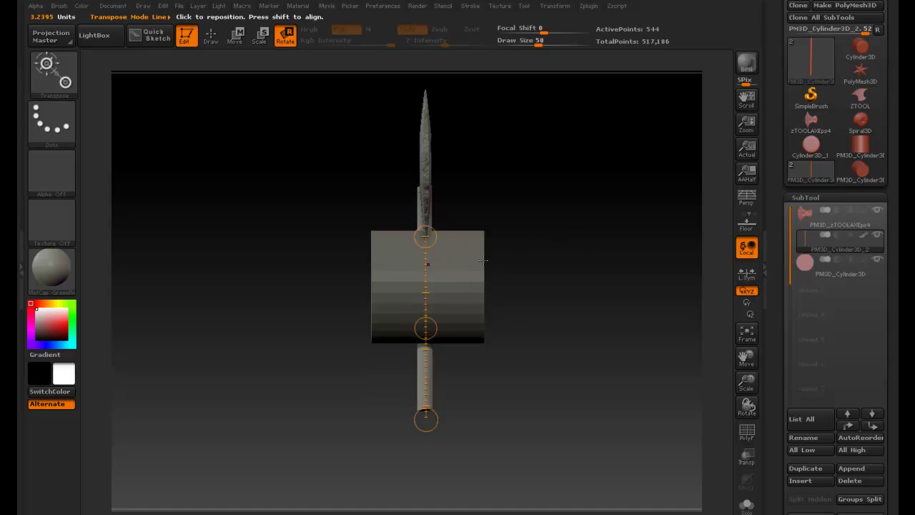
{"action": "left_click_drag", "start_coordinate": [518, 237], "coordinate": [487, 238]}
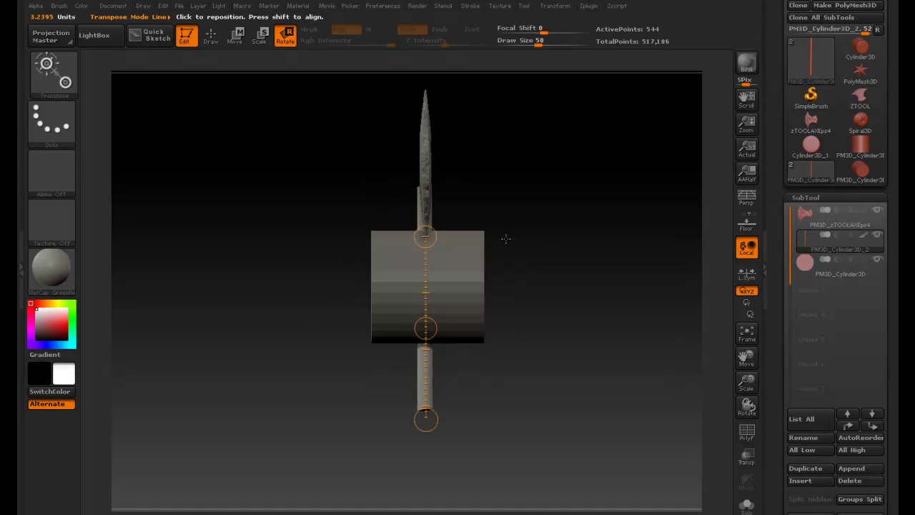
Rotate the newly inserted cylinder subtool by about 90° so it stands upright, and move it up over the axe head
{"action": "left_click", "coordinate": [835, 269]}
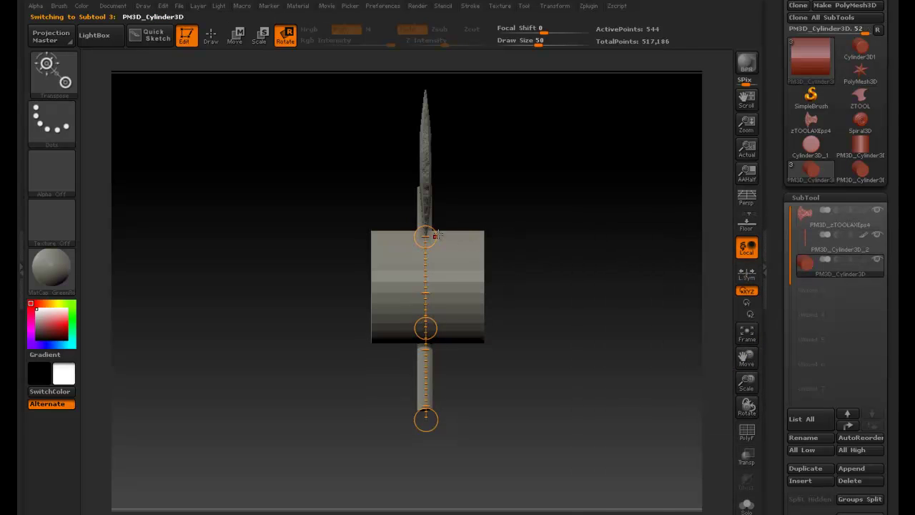
{"action": "left_click_drag", "start_coordinate": [436, 235], "coordinate": [241, 399]}
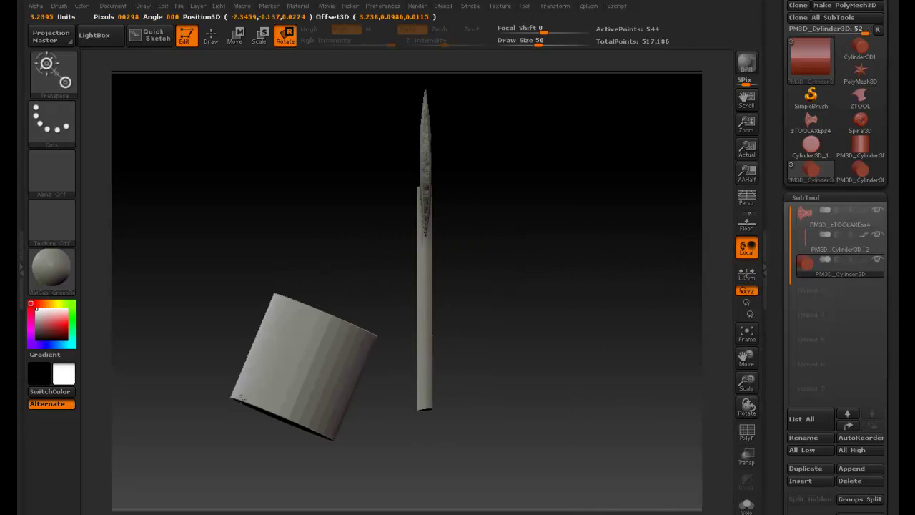
{"action": "key", "text": "ctrl+z"}
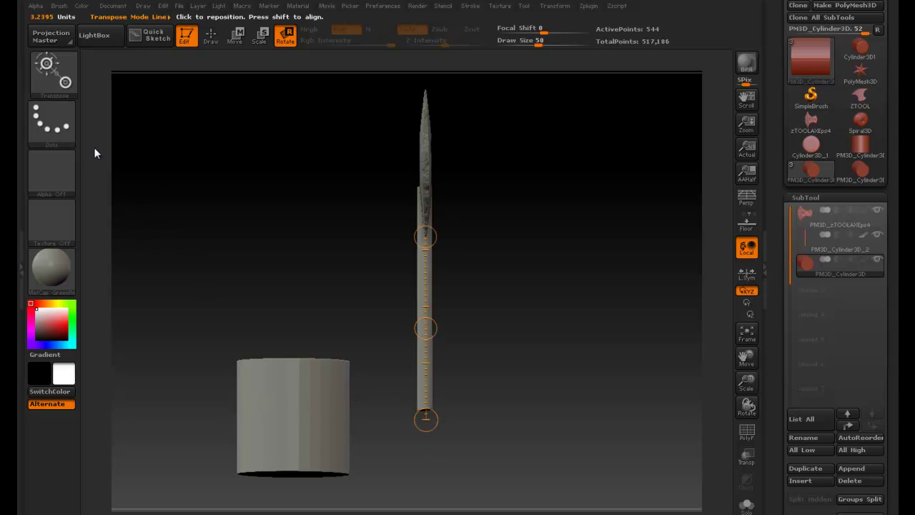
{"action": "left_click", "coordinate": [232, 40]}
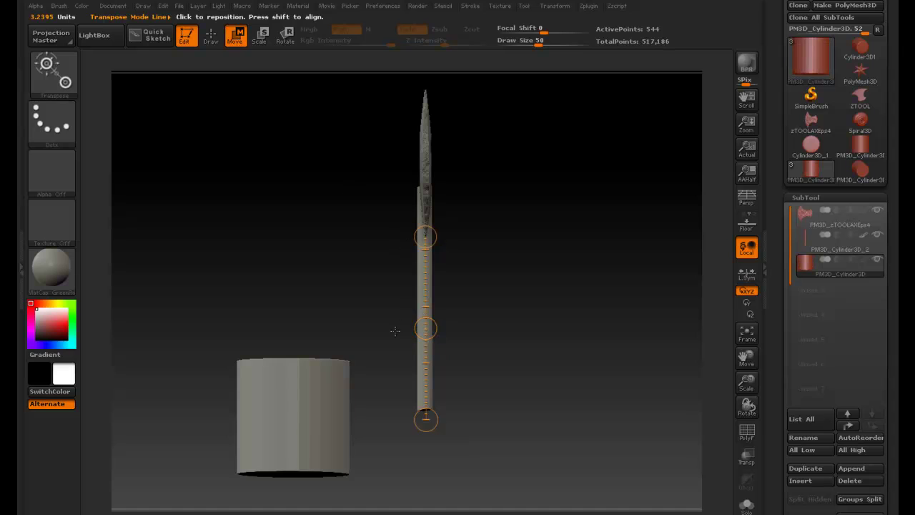
{"action": "left_click_drag", "start_coordinate": [425, 328], "coordinate": [556, 64]}
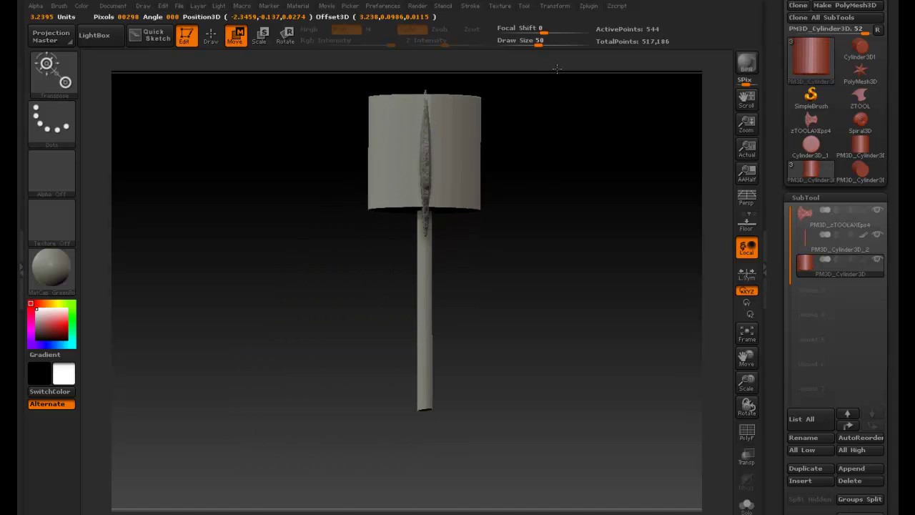
Scale the upright cylinder down slightly with the transpose line on the handle, undoing the last unwanted change
{"action": "left_click", "coordinate": [259, 39]}
{"action": "left_click_drag", "start_coordinate": [420, 329], "coordinate": [466, 387]}
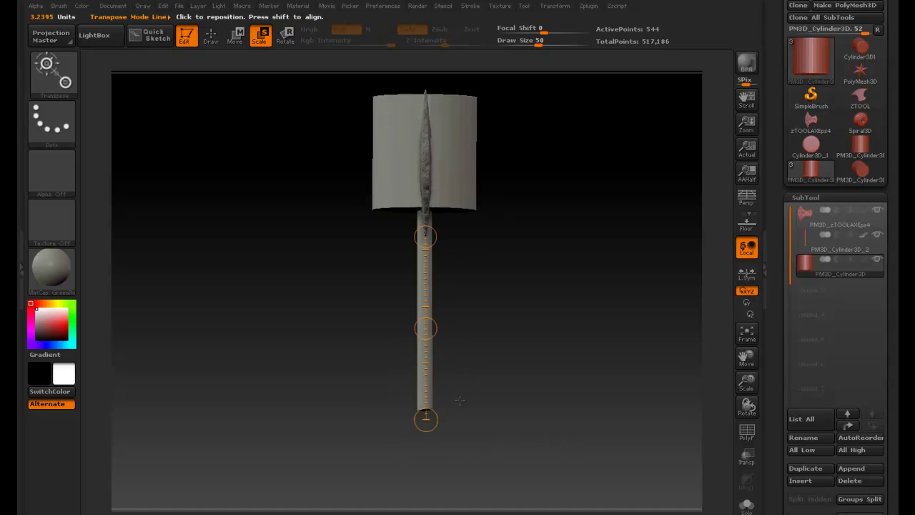
{"action": "mouse_move", "coordinate": [425, 420]}
{"action": "left_mouse_down"}
{"action": "mouse_move", "coordinate": [425, 428]}
{"action": "mouse_move", "coordinate": [415, 233]}
{"action": "left_mouse_up"}
{"action": "left_click_drag", "start_coordinate": [439, 334], "coordinate": [441, 318]}
{"action": "key", "text": "ctrl+z"}
Shrink the cylinder further with a short vertical Scale transpose line placed over the axe head
{"action": "left_click_drag", "start_coordinate": [436, 190], "coordinate": [436, 108]}
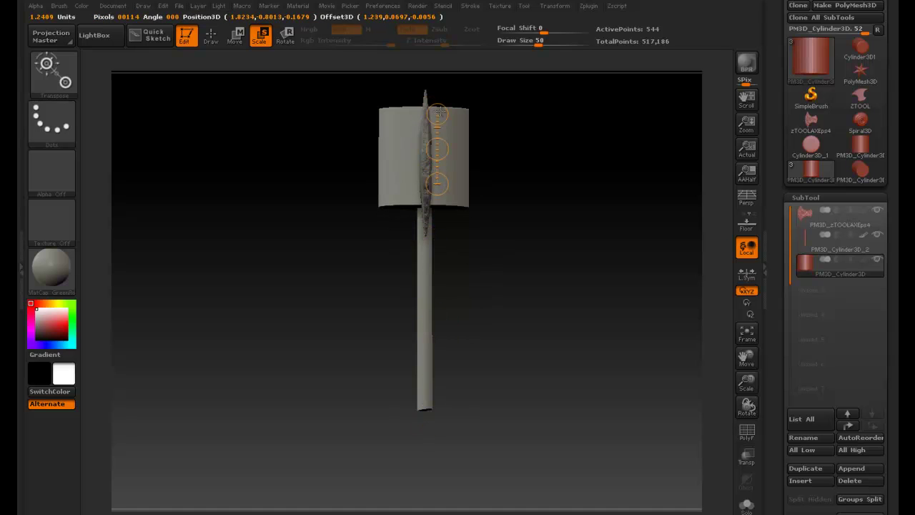
{"action": "left_click_drag", "start_coordinate": [436, 150], "coordinate": [410, 155]}
{"action": "left_click_drag", "start_coordinate": [425, 192], "coordinate": [419, 87]}
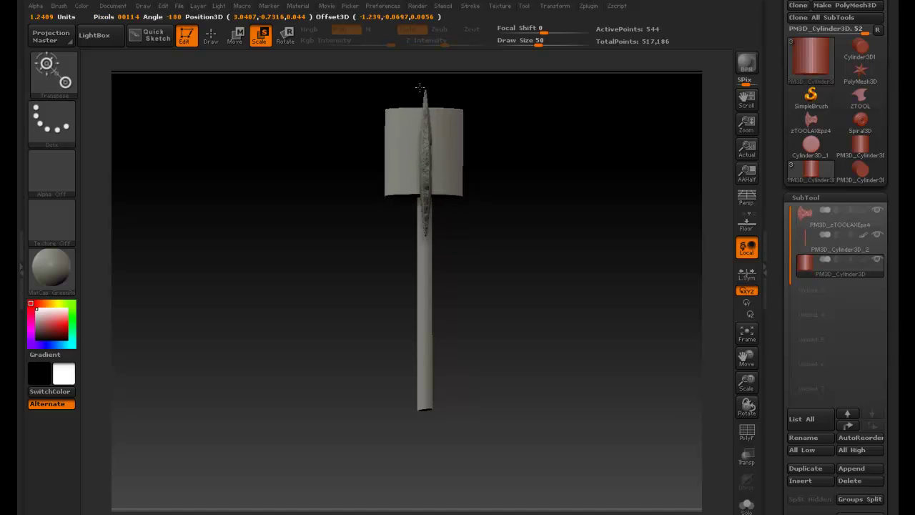
{"action": "left_click_drag", "start_coordinate": [425, 188], "coordinate": [425, 172]}
Move the cylinder onto the middle of the axe head, directly above the handle, while viewing the axe from its face
{"action": "left_click_drag", "start_coordinate": [499, 148], "coordinate": [568, 151]}
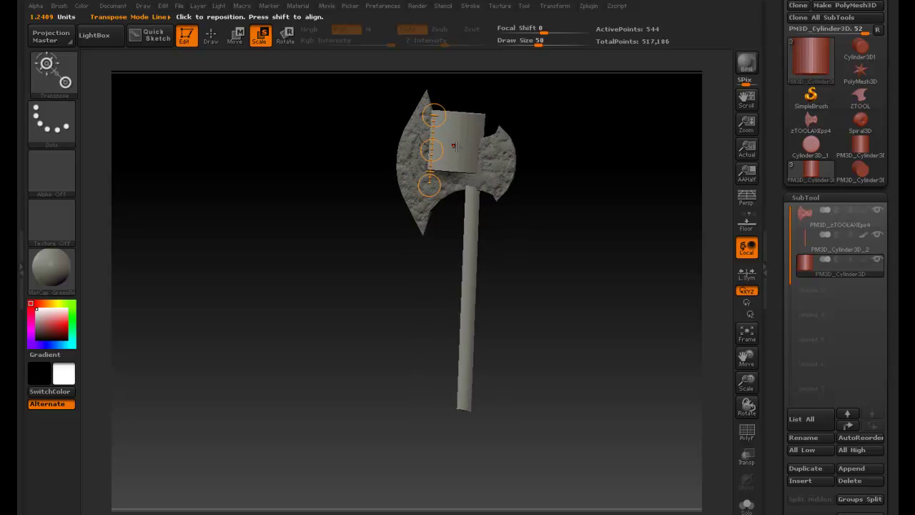
{"action": "left_click", "coordinate": [235, 35]}
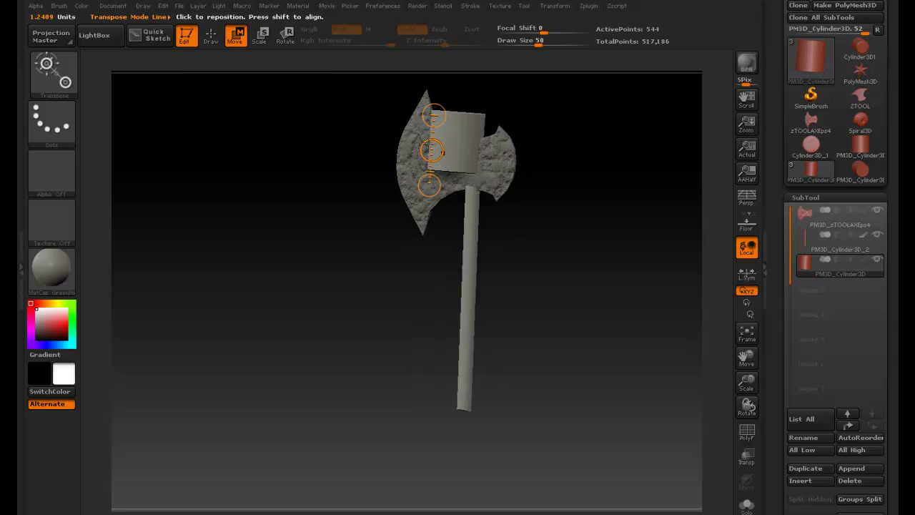
{"action": "left_click_drag", "start_coordinate": [428, 147], "coordinate": [555, 209]}
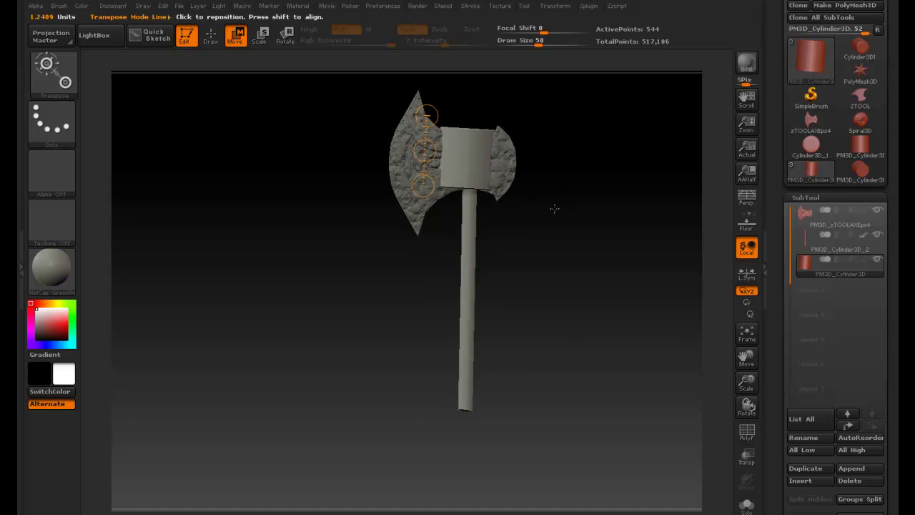
{"action": "left_click_drag", "start_coordinate": [418, 140], "coordinate": [422, 145]}
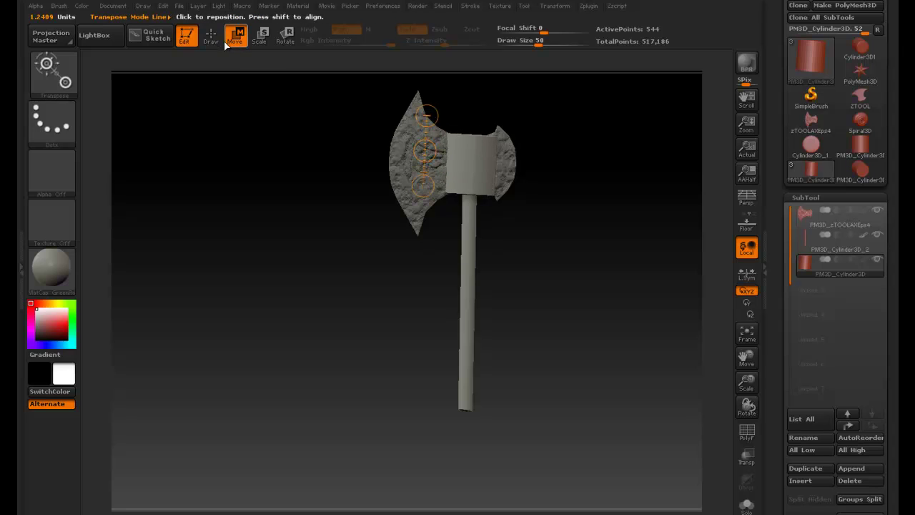
Scale the cylinder down again until it is about as tall as the narrow middle of the axe head
{"action": "left_click", "coordinate": [259, 34]}
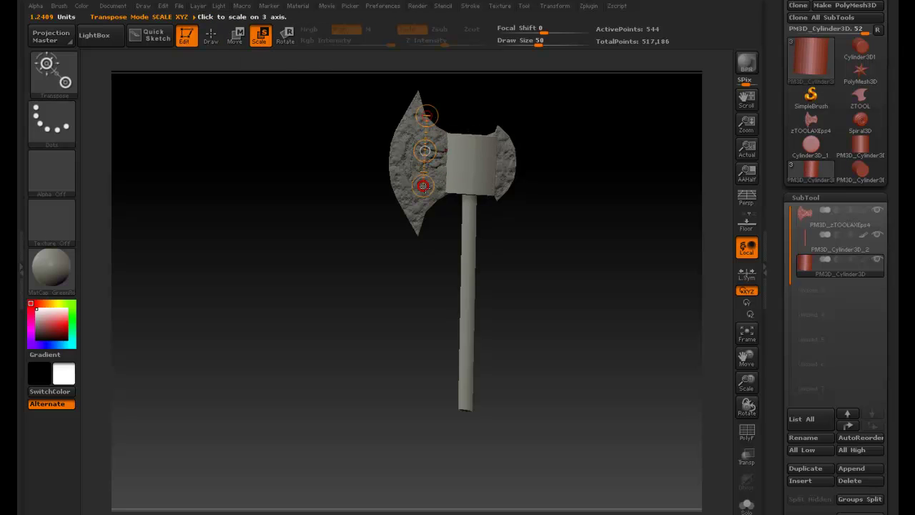
{"action": "left_click_drag", "start_coordinate": [423, 187], "coordinate": [418, 82]}
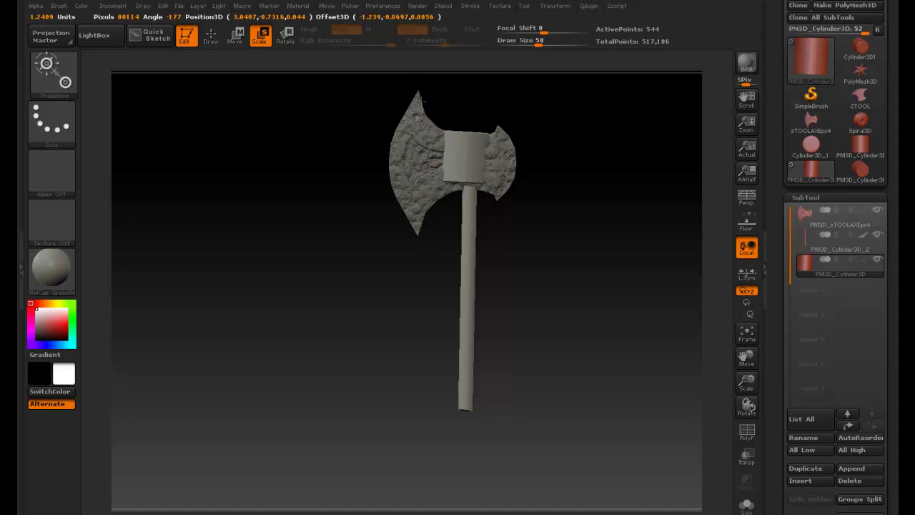
{"action": "left_click_drag", "start_coordinate": [449, 108], "coordinate": [423, 103]}
{"action": "left_click_drag", "start_coordinate": [424, 169], "coordinate": [412, 136]}
{"action": "left_click_drag", "start_coordinate": [393, 105], "coordinate": [393, 105]}
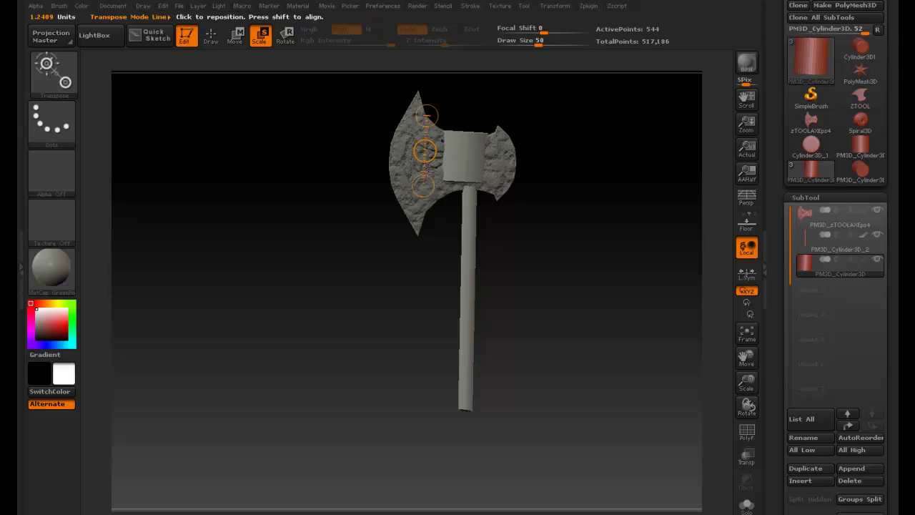
{"action": "left_click_drag", "start_coordinate": [423, 186], "coordinate": [434, 126]}
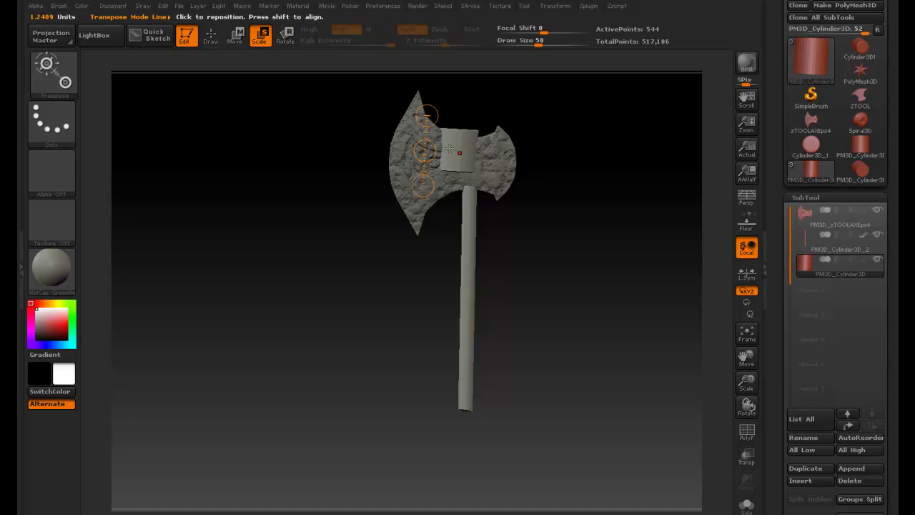
Move the collar cylinder over the handle's axis in the face view and centre it on the blade's thickness in the edge view
{"action": "key", "text": "w"}
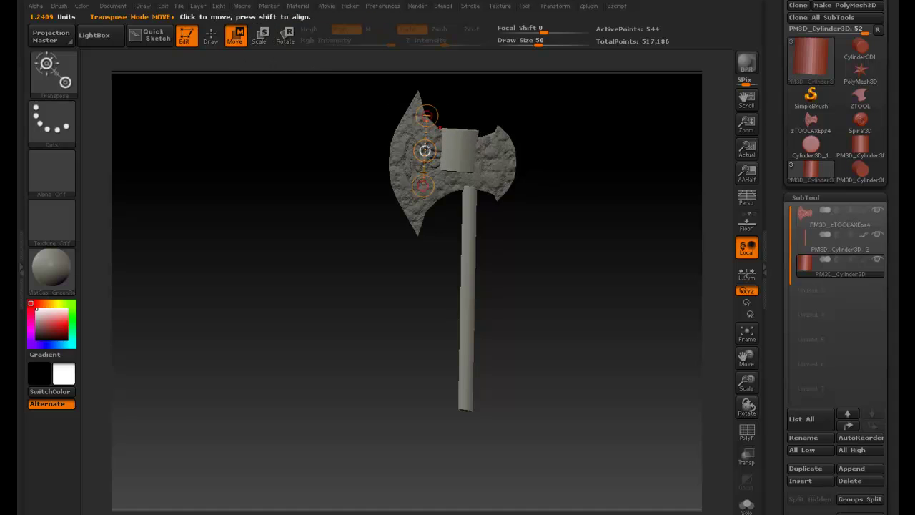
{"action": "left_click_drag", "start_coordinate": [424, 150], "coordinate": [465, 147]}
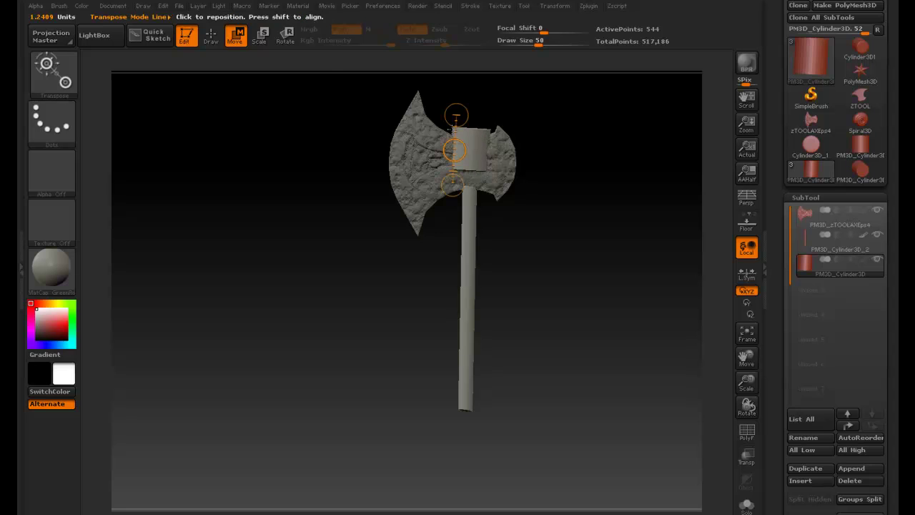
{"action": "left_click", "coordinate": [260, 35]}
{"action": "left_click_drag", "start_coordinate": [601, 164], "coordinate": [678, 161]}
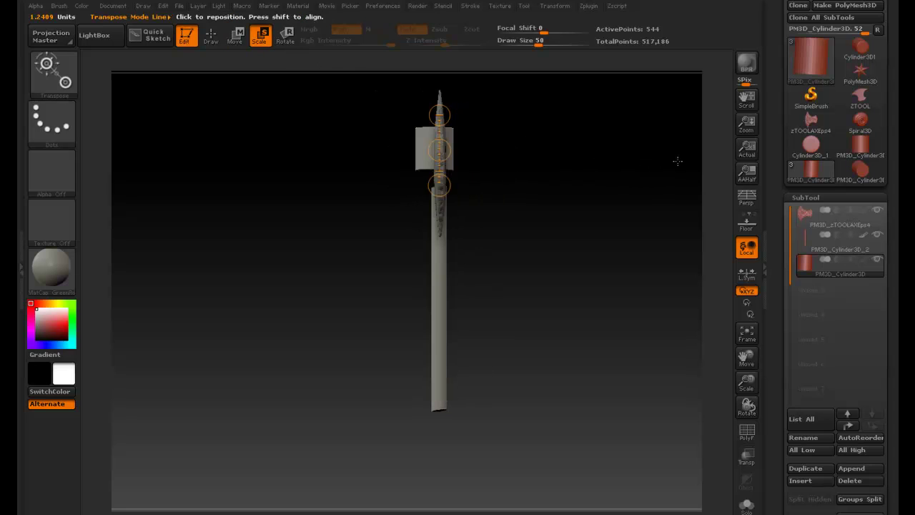
{"action": "left_click", "coordinate": [235, 38]}
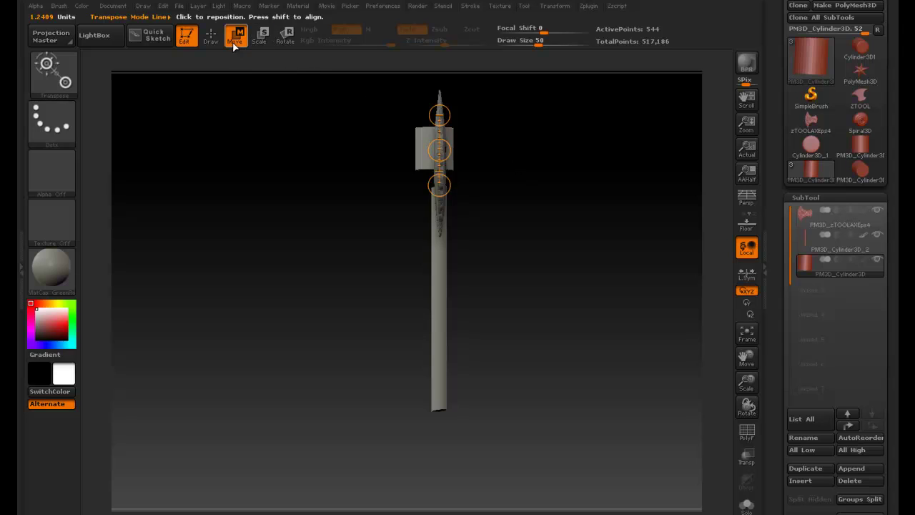
{"action": "left_click_drag", "start_coordinate": [439, 150], "coordinate": [445, 150]}
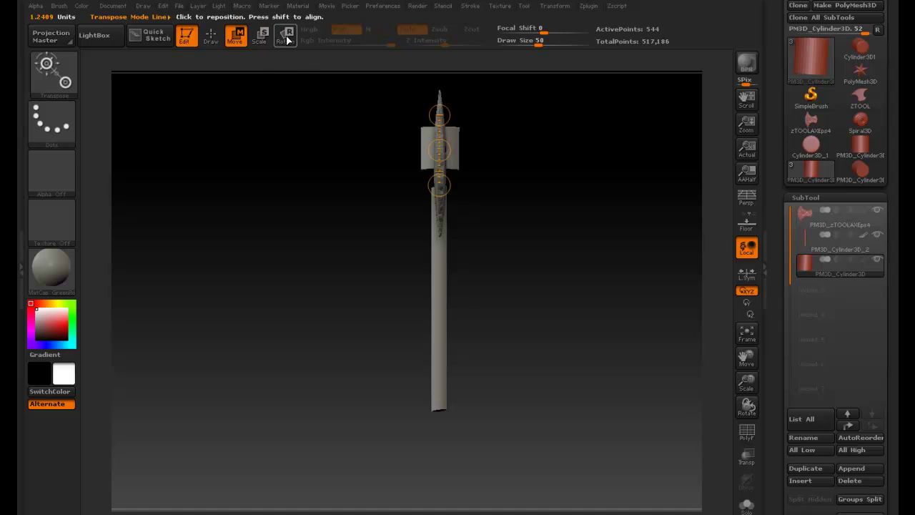
Stretch the collar cylinder vertically to span the narrow middle of the axe head and slim it slightly in the face view
{"action": "left_click", "coordinate": [259, 36]}
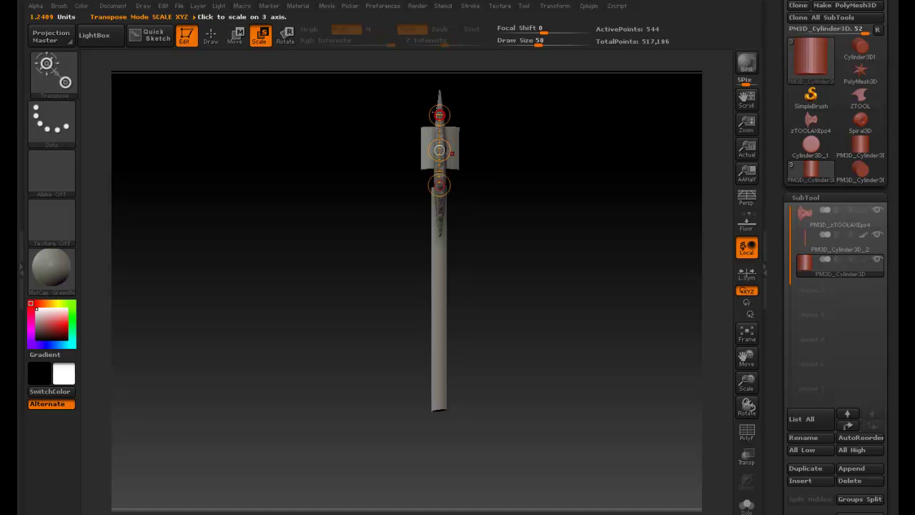
{"action": "left_click_drag", "start_coordinate": [439, 115], "coordinate": [433, 90]}
{"action": "left_click_drag", "start_coordinate": [509, 156], "coordinate": [429, 147]}
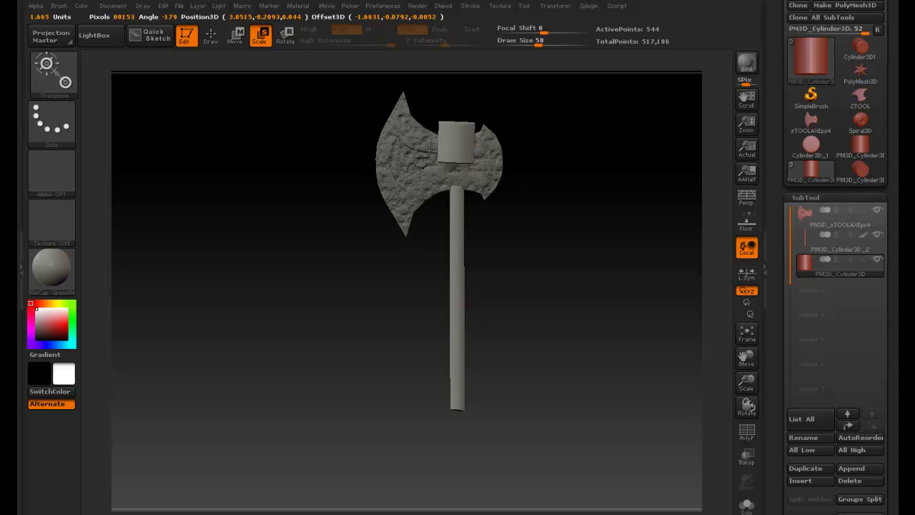
{"action": "left_click", "coordinate": [237, 39]}
{"action": "left_click_drag", "start_coordinate": [440, 214], "coordinate": [441, 261]}
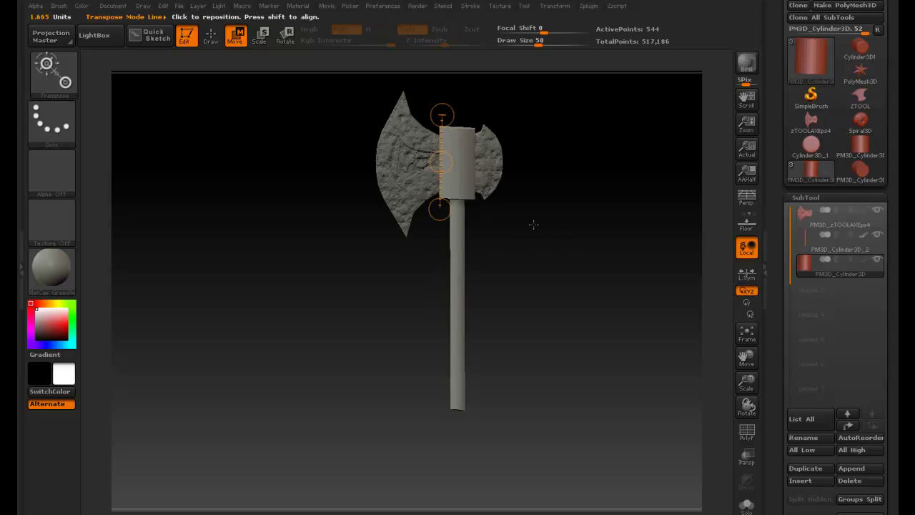
{"action": "mouse_move", "coordinate": [533, 222]}
{"action": "left_mouse_down"}
{"action": "mouse_move", "coordinate": [523, 226]}
{"action": "mouse_move", "coordinate": [544, 227]}
{"action": "left_mouse_up"}
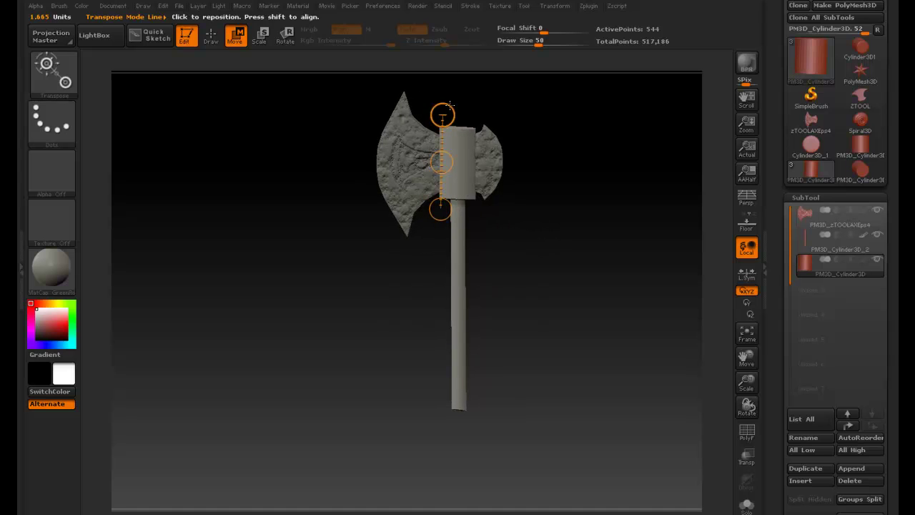
{"action": "left_click_drag", "start_coordinate": [448, 111], "coordinate": [505, 206]}
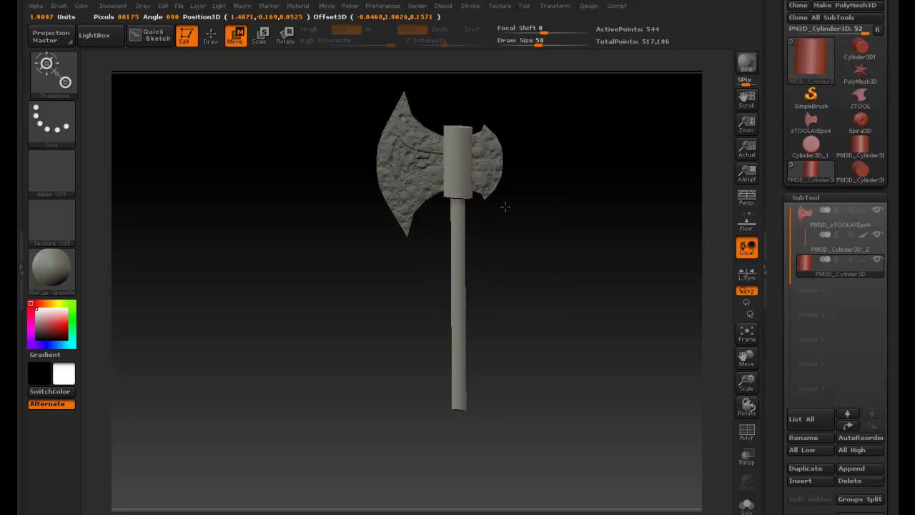
Slim the collar in the edge view with a horizontal transpose line, keep it centred on the blade, and return to Draw mode
{"action": "left_click_drag", "start_coordinate": [528, 164], "coordinate": [524, 204]}
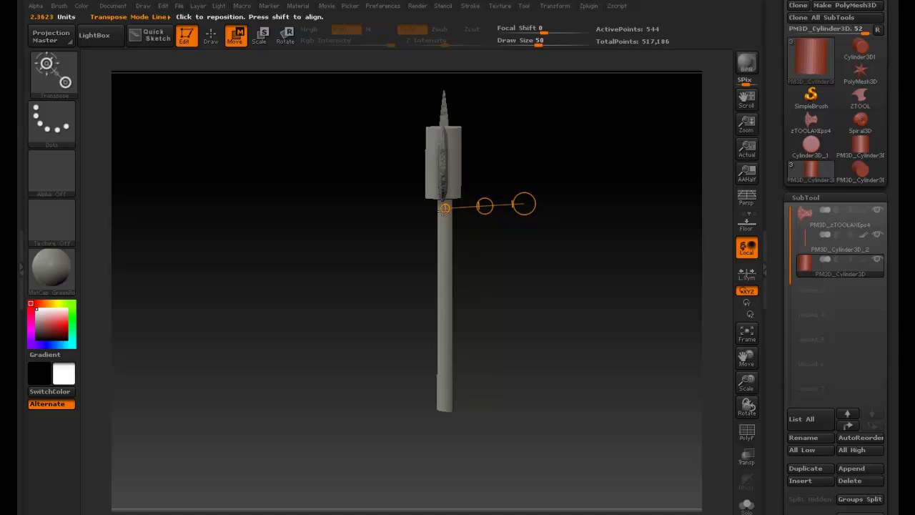
{"action": "left_click_drag", "start_coordinate": [443, 210], "coordinate": [367, 197]}
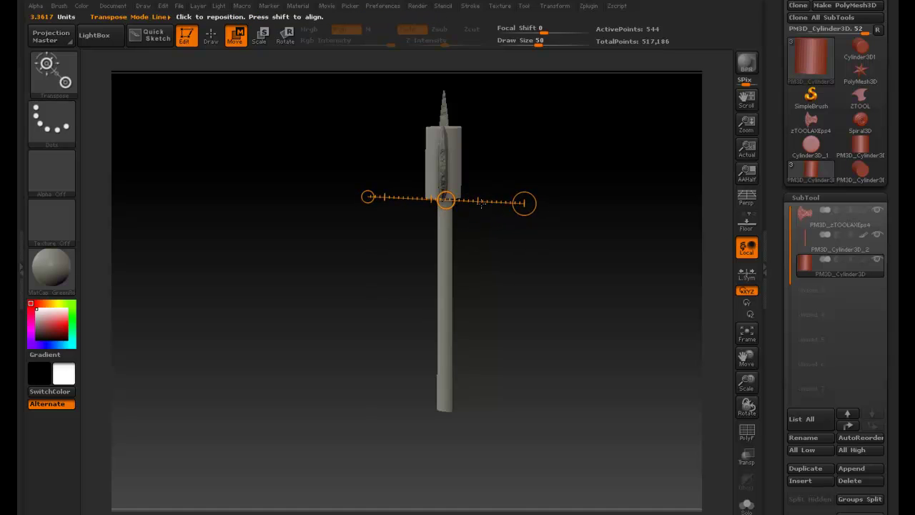
{"action": "left_click_drag", "start_coordinate": [521, 203], "coordinate": [509, 204]}
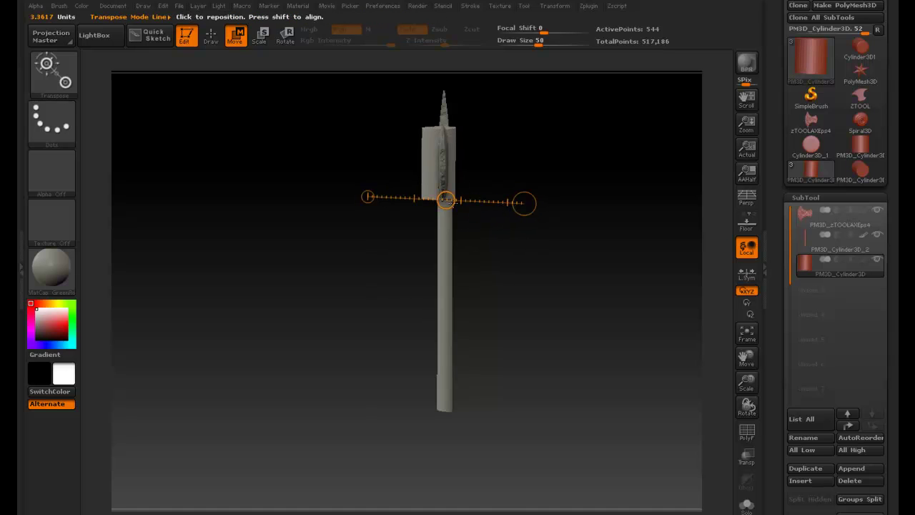
{"action": "left_click_drag", "start_coordinate": [367, 198], "coordinate": [381, 196]}
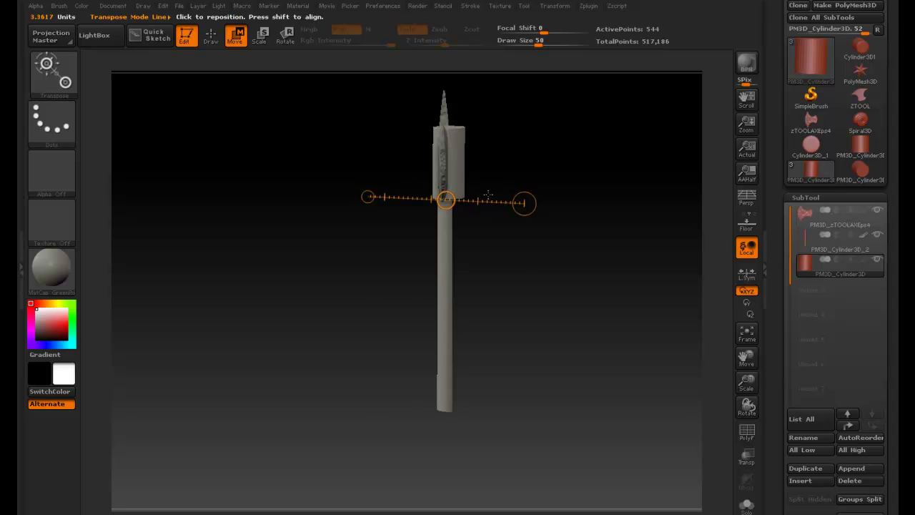
{"action": "left_click_drag", "start_coordinate": [524, 203], "coordinate": [507, 205]}
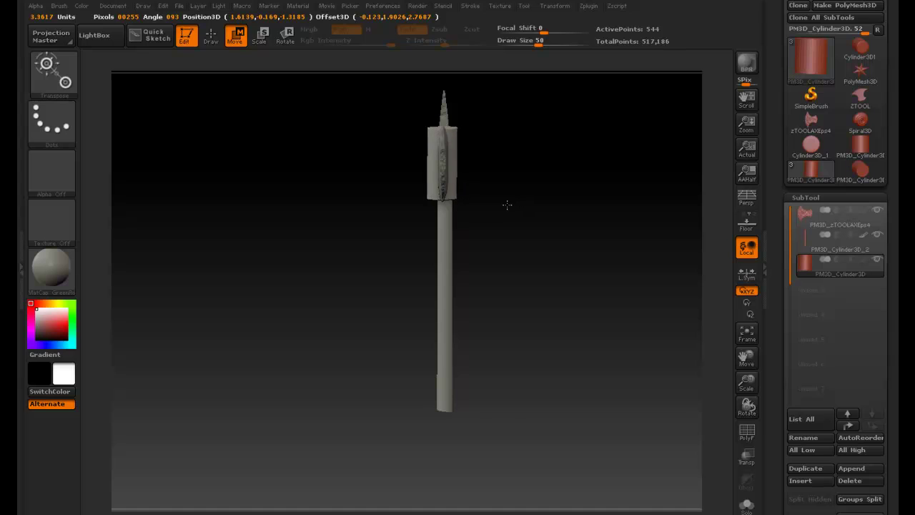
{"action": "left_click_drag", "start_coordinate": [513, 203], "coordinate": [449, 160]}
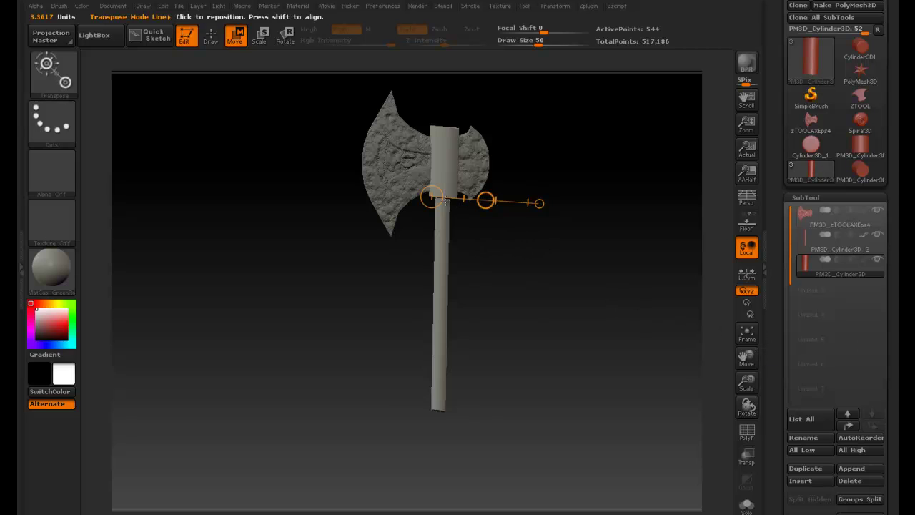
{"action": "left_click_drag", "start_coordinate": [539, 204], "coordinate": [665, 268]}
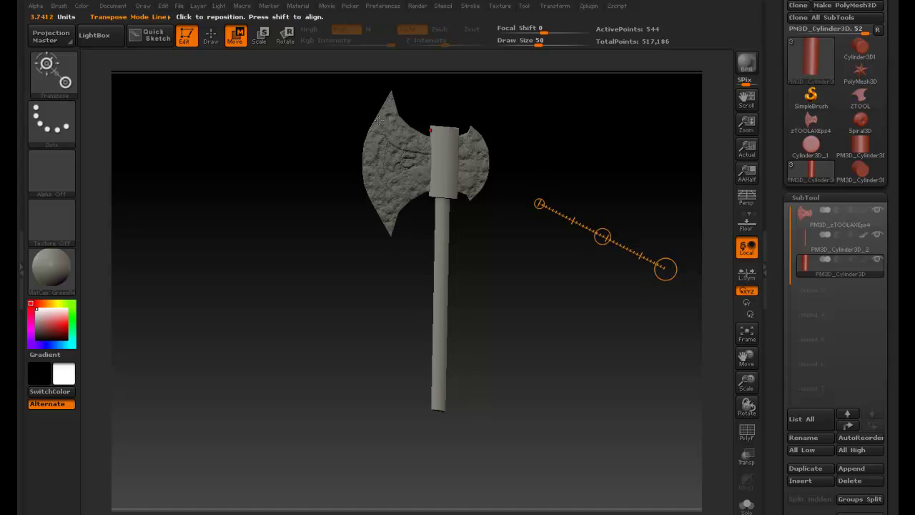
{"action": "left_click", "coordinate": [217, 39]}
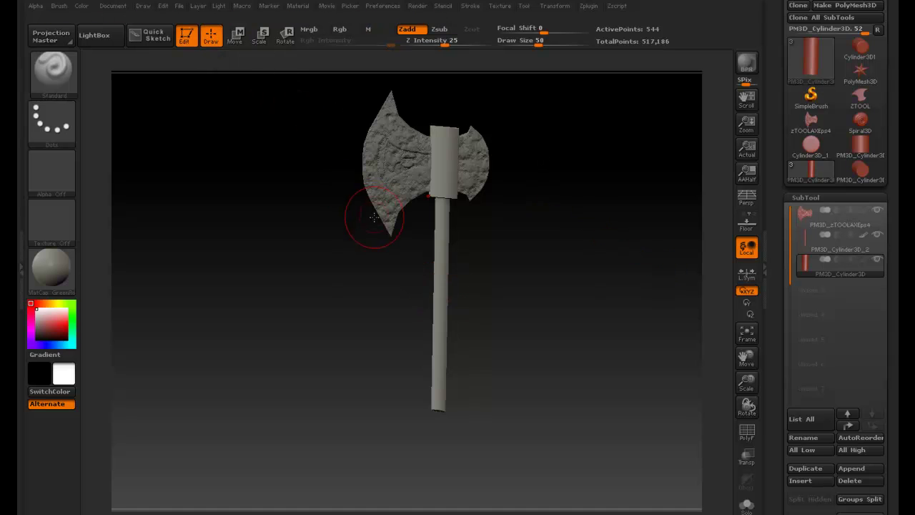
Examine from both faces and up close how the collar fits the axe head and the handle
{"action": "left_click_drag", "start_coordinate": [283, 180], "coordinate": [532, 262]}
{"action": "left_click", "coordinate": [510, 185]}
{"action": "left_click_drag", "start_coordinate": [510, 217], "coordinate": [536, 229]}
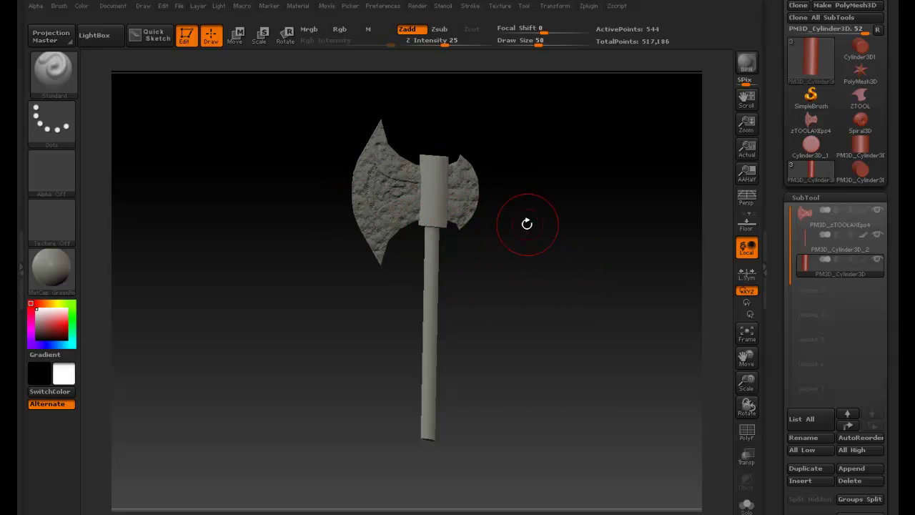
{"action": "left_click_drag", "start_coordinate": [527, 222], "coordinate": [508, 226]}
{"action": "left_click_drag", "start_coordinate": [580, 236], "coordinate": [627, 245], "text": "alt"}
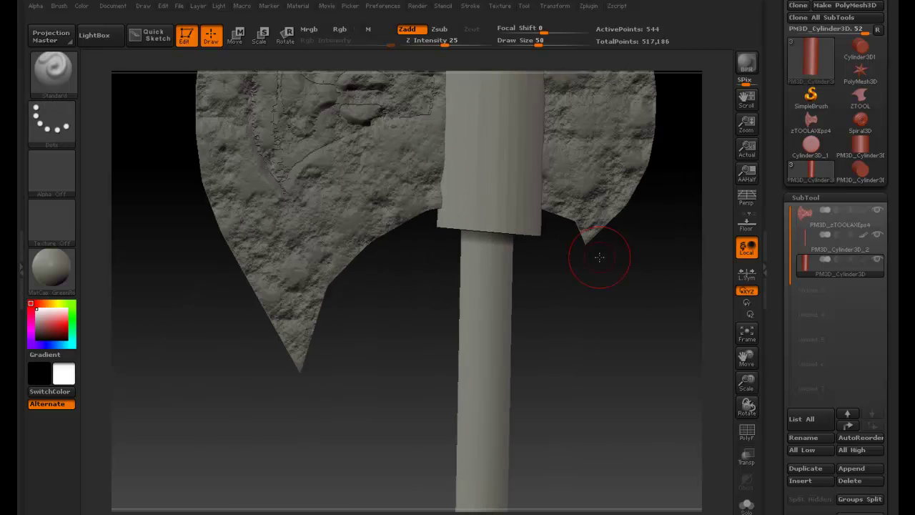
{"action": "mouse_move", "coordinate": [600, 288]}
{"action": "left_mouse_down", "text": "alt"}
{"action": "mouse_move", "coordinate": [593, 314]}
{"action": "mouse_move", "coordinate": [341, 270]}
{"action": "left_mouse_up", "text": "alt"}
{"action": "left_click_drag", "start_coordinate": [163, 290], "coordinate": [300, 321]}
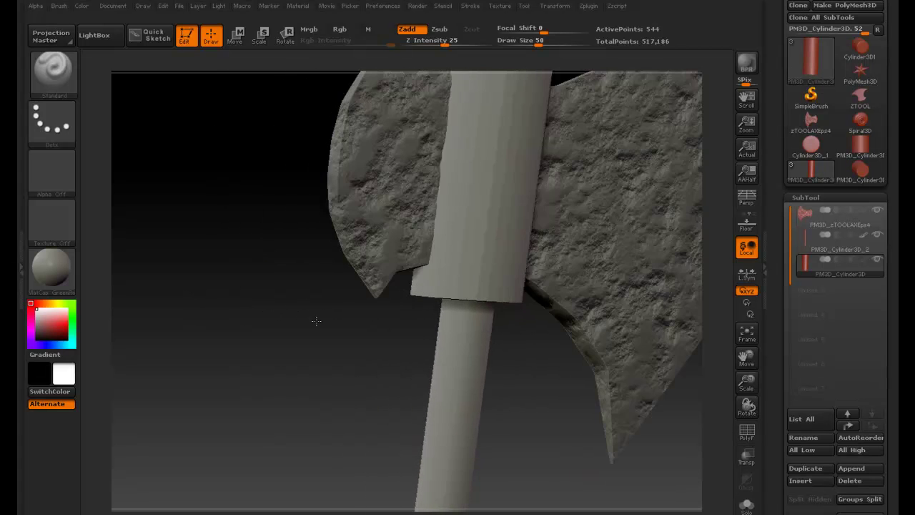
{"action": "left_click_drag", "start_coordinate": [316, 321], "coordinate": [417, 337]}
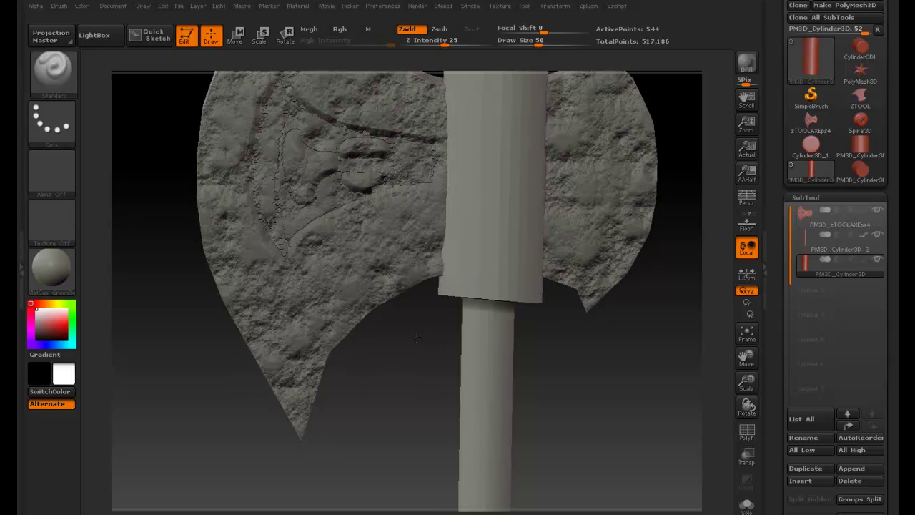
{"action": "mouse_move", "coordinate": [584, 351]}
{"action": "right_mouse_down", "text": "alt"}
{"action": "mouse_move", "coordinate": [614, 362]}
{"action": "mouse_move", "coordinate": [564, 351]}
{"action": "mouse_move", "coordinate": [555, 313]}
{"action": "mouse_move", "coordinate": [617, 329]}
{"action": "mouse_move", "coordinate": [554, 342]}
{"action": "right_mouse_up", "text": "alt"}
{"action": "mouse_move", "coordinate": [554, 342]}
{"action": "right_mouse_down", "text": "alt"}
{"action": "mouse_move", "coordinate": [616, 356]}
{"action": "mouse_move", "coordinate": [526, 311]}
{"action": "mouse_move", "coordinate": [453, 292]}
{"action": "mouse_move", "coordinate": [703, 301]}
{"action": "right_mouse_up", "text": "alt"}
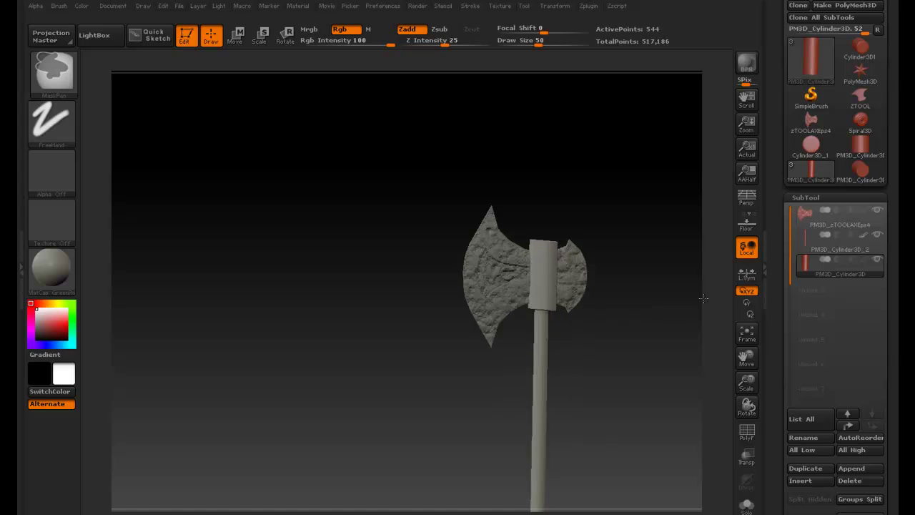
{"action": "right_click_drag", "start_coordinate": [633, 308], "coordinate": [530, 260]}
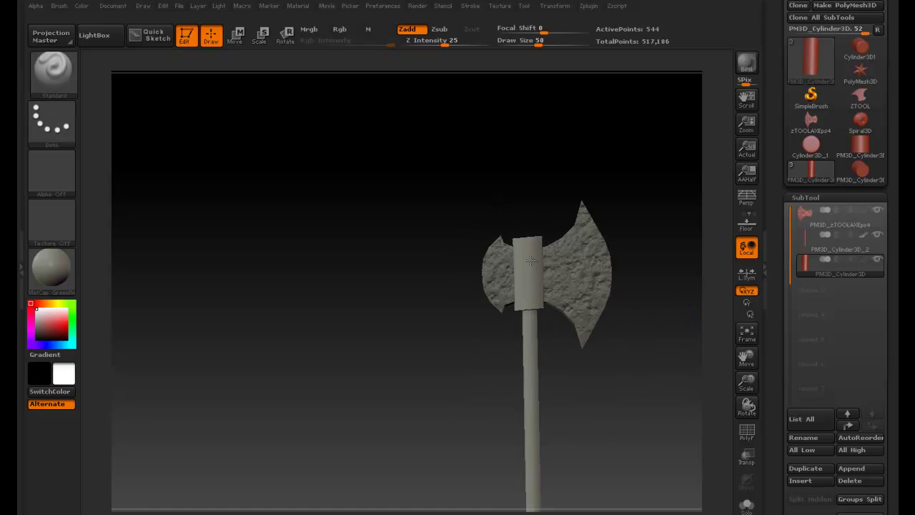
{"action": "mouse_move", "coordinate": [585, 285]}
{"action": "right_mouse_down"}
{"action": "mouse_move", "coordinate": [624, 290]}
{"action": "mouse_move", "coordinate": [636, 319]}
{"action": "mouse_move", "coordinate": [613, 351]}
{"action": "mouse_move", "coordinate": [488, 284]}
{"action": "mouse_move", "coordinate": [472, 257]}
{"action": "mouse_move", "coordinate": [492, 276]}
{"action": "mouse_move", "coordinate": [473, 276]}
{"action": "mouse_move", "coordinate": [498, 283]}
{"action": "right_mouse_up"}
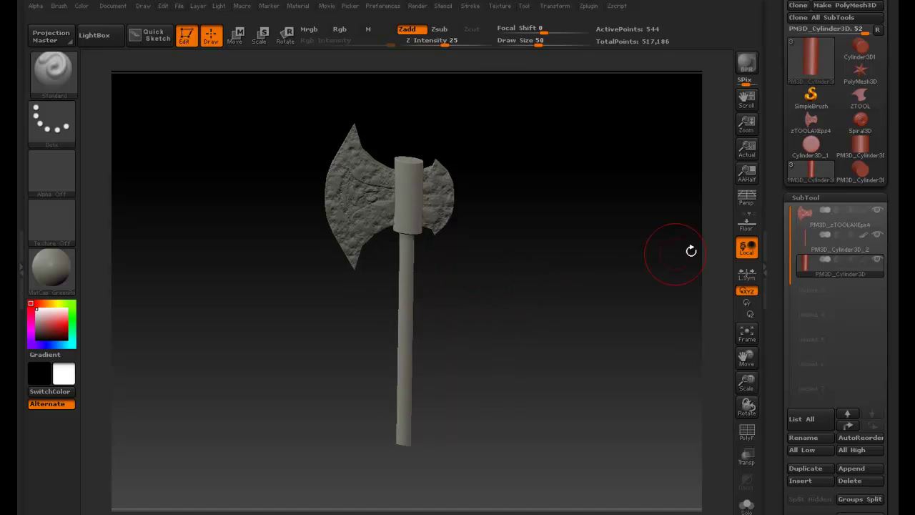
Toggle the visibility of the axe's parts and make the handle cylinder PM3D_Cylinder3D_2 the active subtool
{"action": "left_click", "coordinate": [877, 235]}
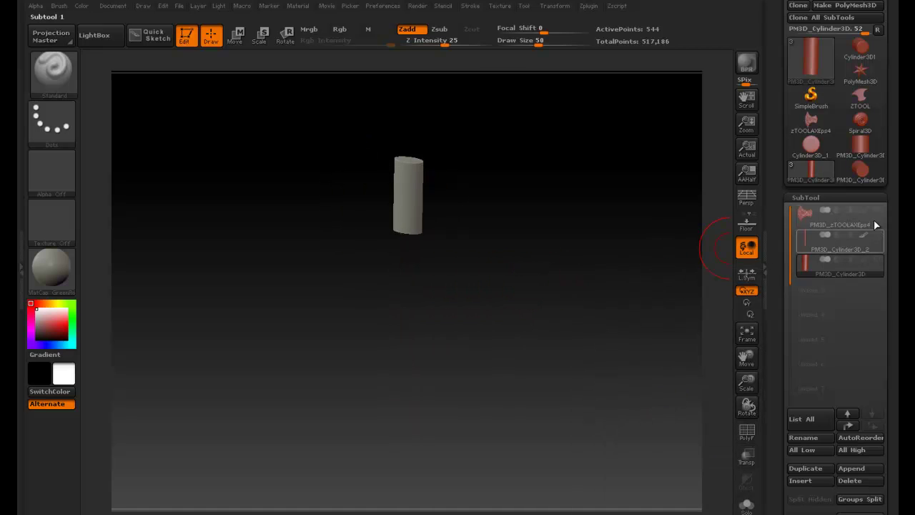
{"action": "left_click", "coordinate": [877, 210]}
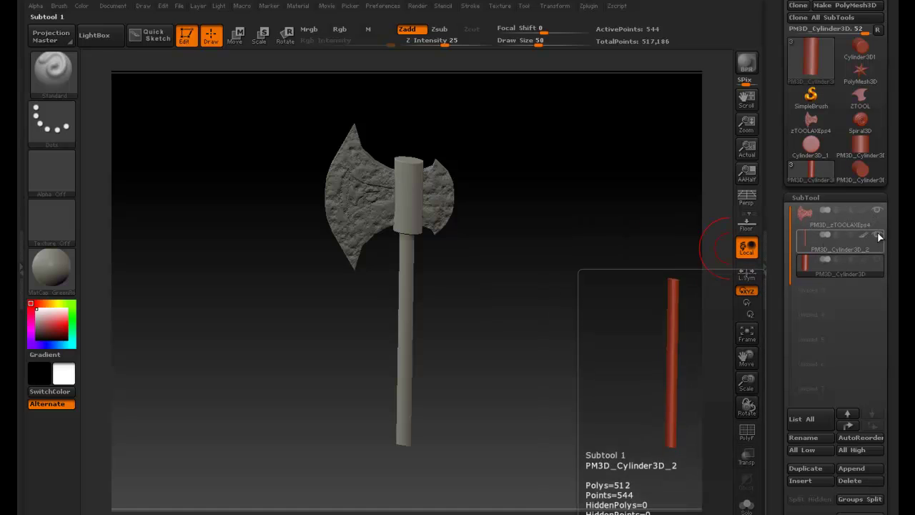
{"action": "left_click", "coordinate": [878, 261]}
{"action": "left_click", "coordinate": [878, 260]}
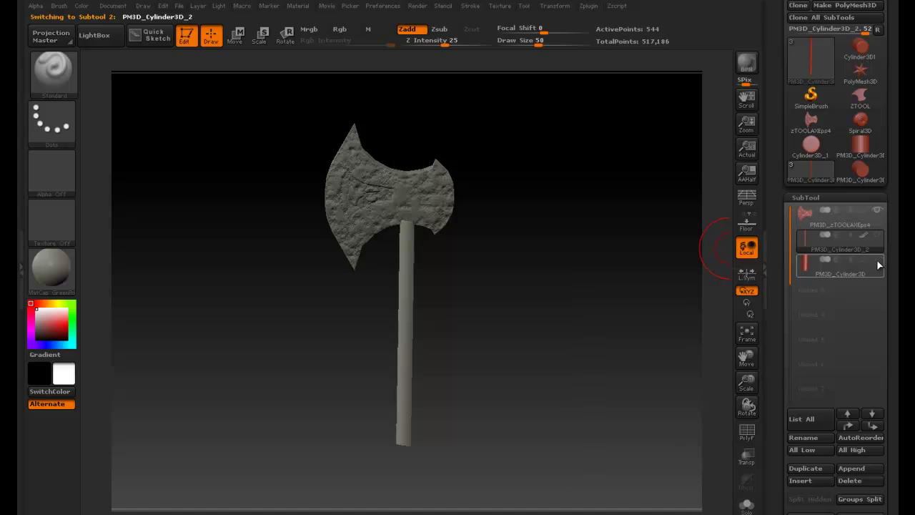
{"action": "left_click", "coordinate": [877, 260]}
{"action": "left_click", "coordinate": [878, 235]}
{"action": "left_click", "coordinate": [878, 260]}
{"action": "left_click", "coordinate": [877, 260]}
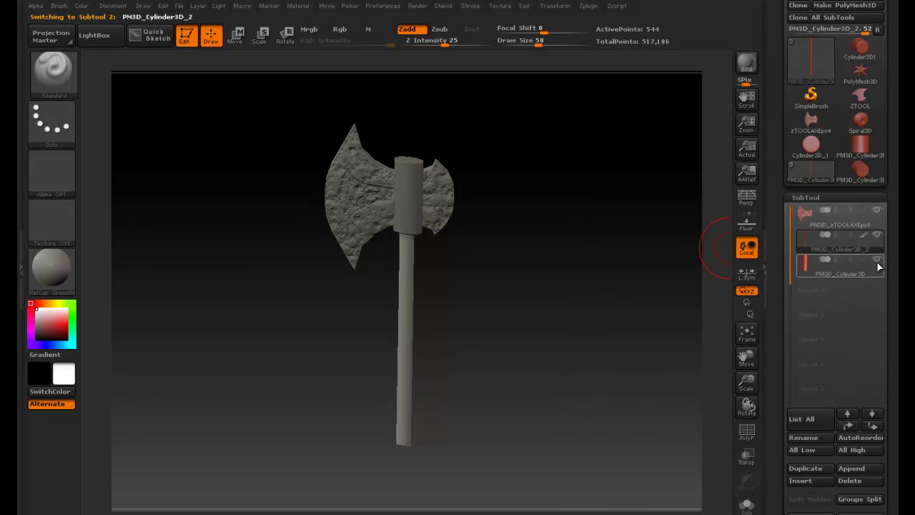
Check the parts in isolation, then hide only the collar cylinder and keep the axe head and handle displayed
{"action": "left_click", "coordinate": [877, 261]}
{"action": "left_click", "coordinate": [878, 233]}
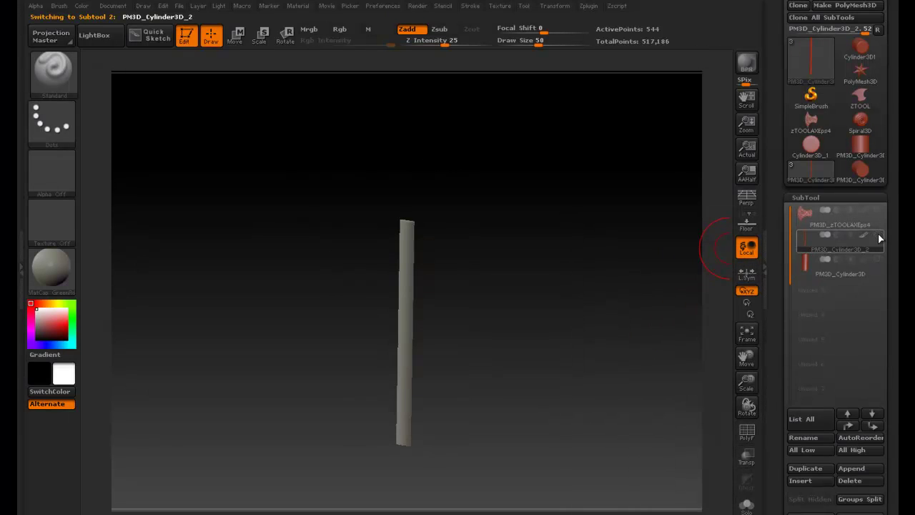
{"action": "left_click", "coordinate": [878, 233]}
{"action": "left_click", "coordinate": [878, 211]}
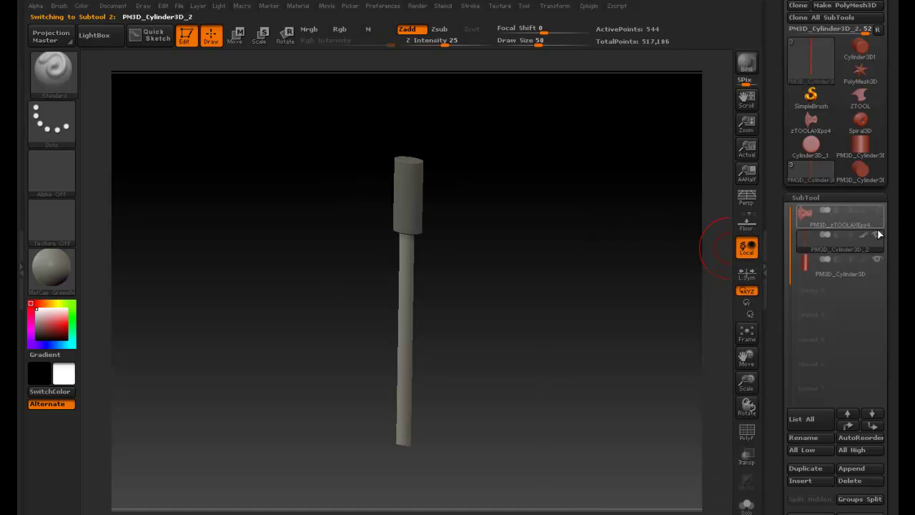
{"action": "left_click", "coordinate": [878, 255]}
{"action": "left_click", "coordinate": [877, 257]}
{"action": "left_click", "coordinate": [877, 235]}
{"action": "left_click", "coordinate": [879, 211]}
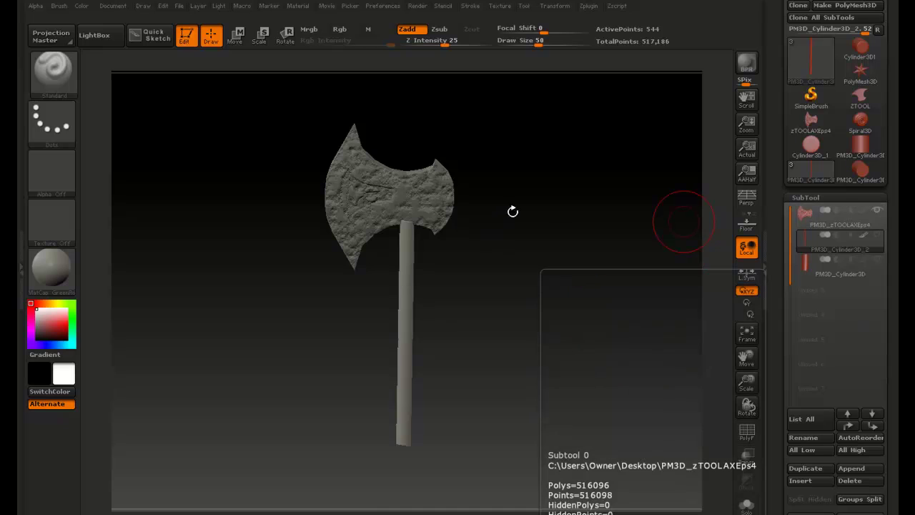
Preview the axe head and handle in the GradientMap2 material and check both faces up close
{"action": "left_click_drag", "start_coordinate": [513, 210], "coordinate": [486, 205]}
{"action": "left_click_drag", "start_coordinate": [371, 202], "coordinate": [382, 205]}
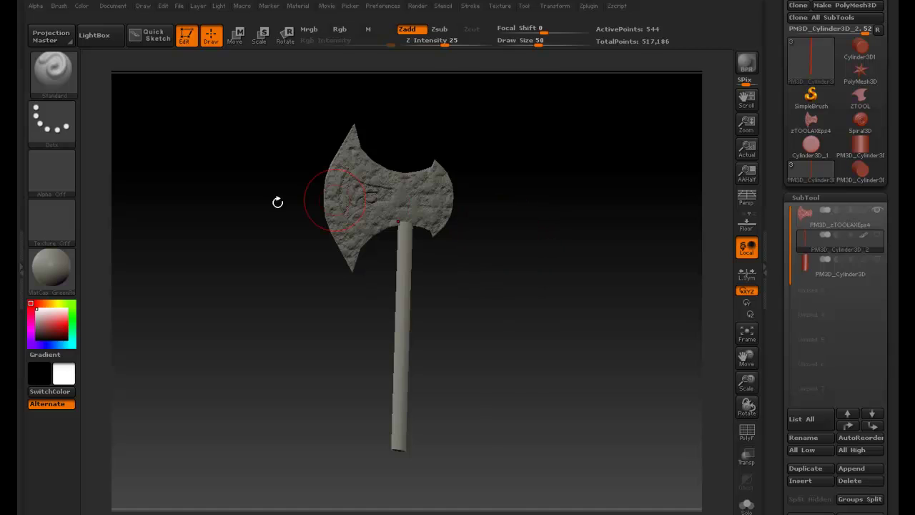
{"action": "left_click_drag", "start_coordinate": [57, 279], "coordinate": [422, 252]}
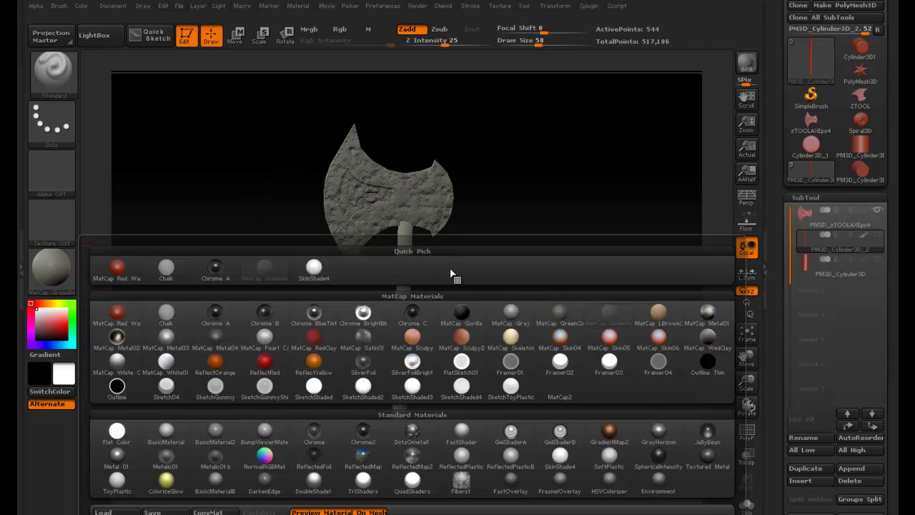
{"action": "mouse_move", "coordinate": [606, 446]}
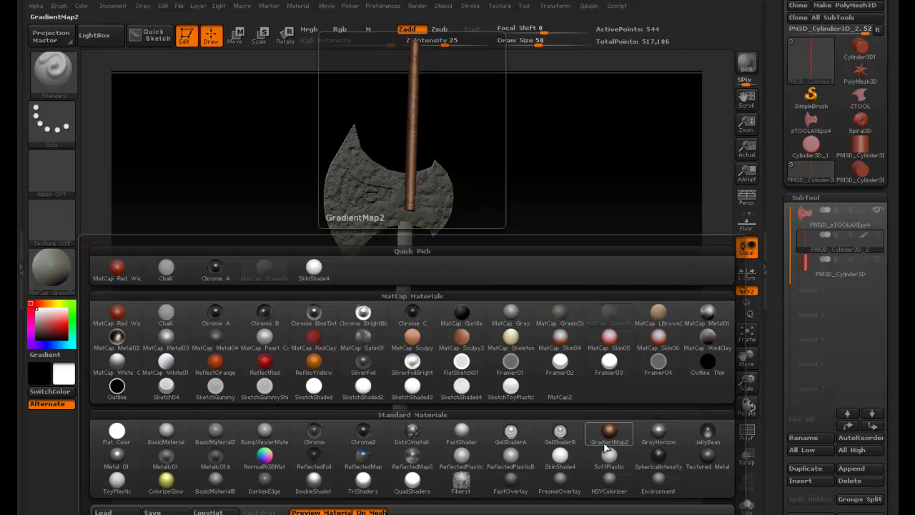
{"action": "left_click", "coordinate": [609, 430]}
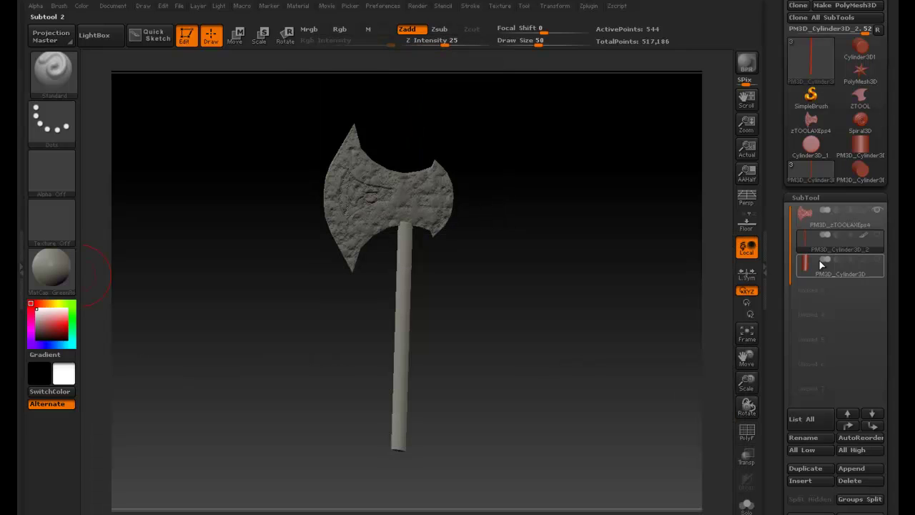
{"action": "left_click", "coordinate": [47, 268]}
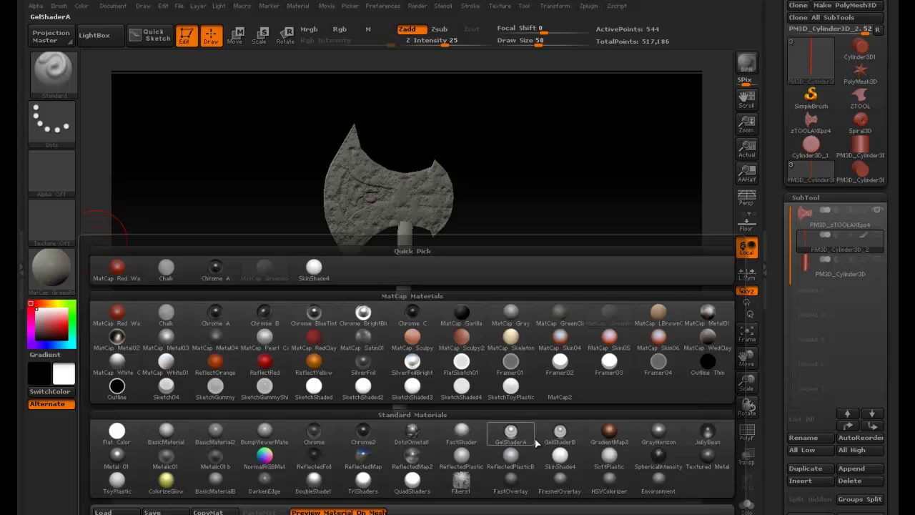
{"action": "left_click", "coordinate": [608, 430]}
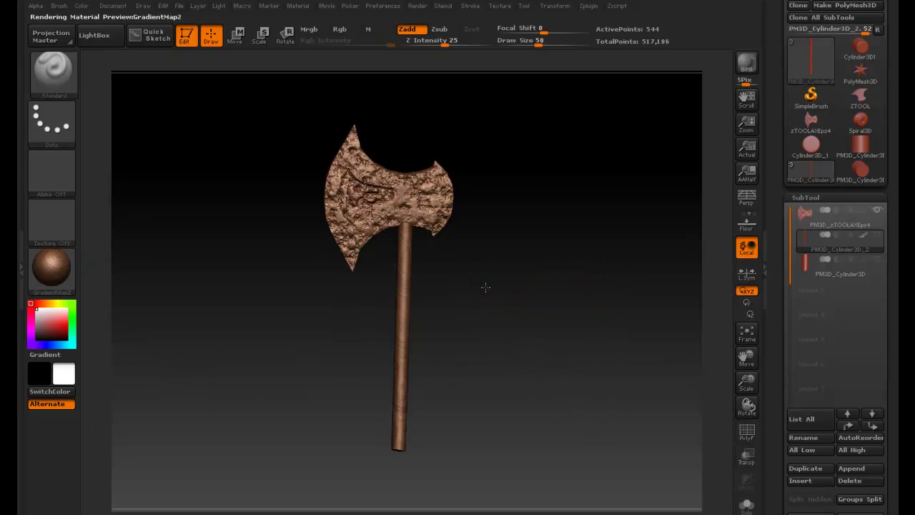
{"action": "left_click_drag", "start_coordinate": [486, 285], "coordinate": [598, 296]}
{"action": "right_click_drag", "start_coordinate": [508, 286], "coordinate": [562, 284], "text": "ctrl"}
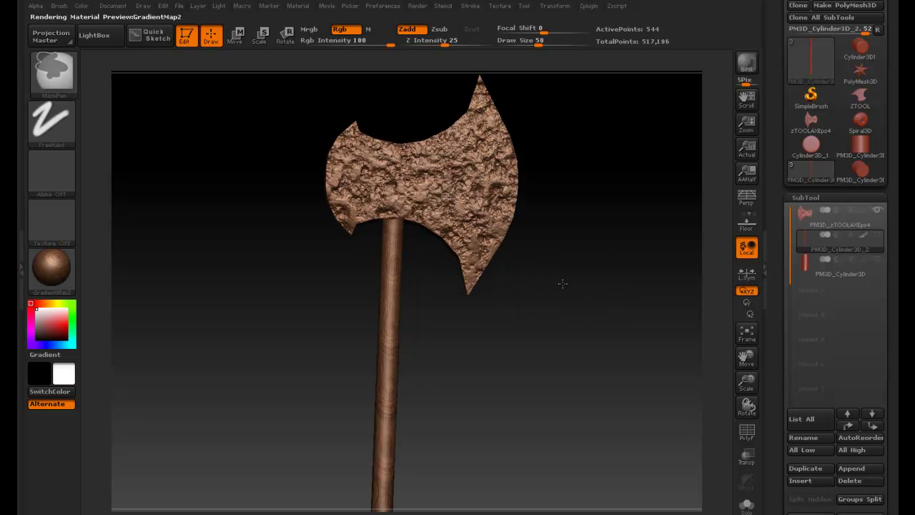
{"action": "mouse_move", "coordinate": [563, 282]}
{"action": "left_mouse_down"}
{"action": "mouse_move", "coordinate": [443, 284]}
{"action": "mouse_move", "coordinate": [503, 278]}
{"action": "mouse_move", "coordinate": [461, 276]}
{"action": "mouse_move", "coordinate": [470, 268]}
{"action": "mouse_move", "coordinate": [476, 276]}
{"action": "mouse_move", "coordinate": [457, 277]}
{"action": "left_mouse_up"}
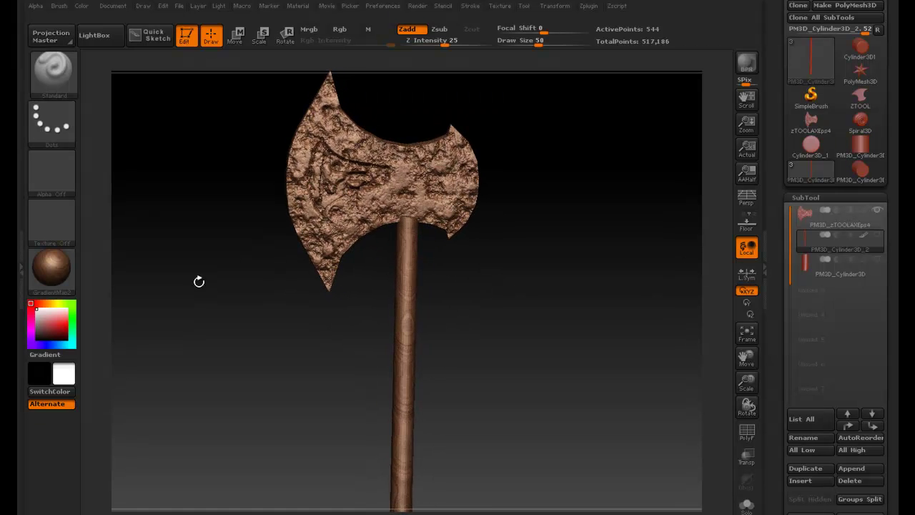
Switch the material of the displayed axe head and handle to MatCap GreenClay
{"action": "left_click", "coordinate": [45, 273]}
{"action": "left_click", "coordinate": [316, 281]}
{"action": "left_click", "coordinate": [46, 270]}
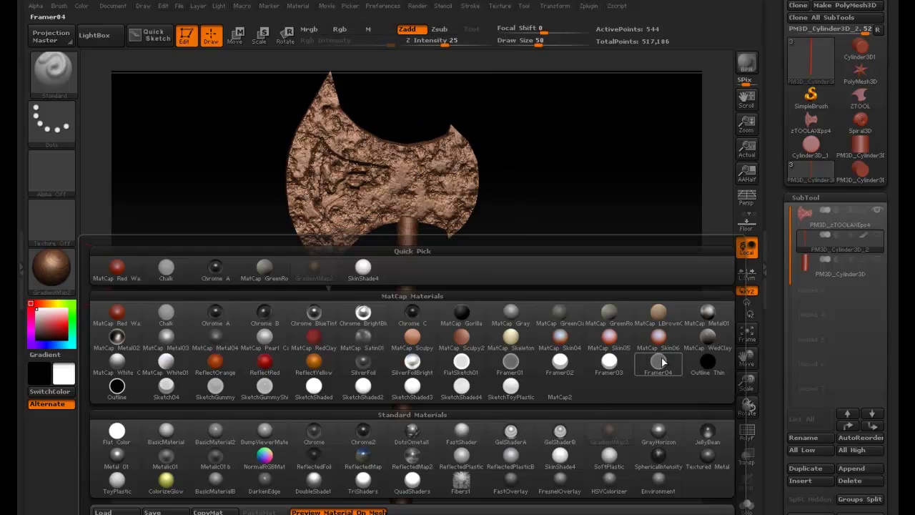
{"action": "left_click", "coordinate": [556, 320]}
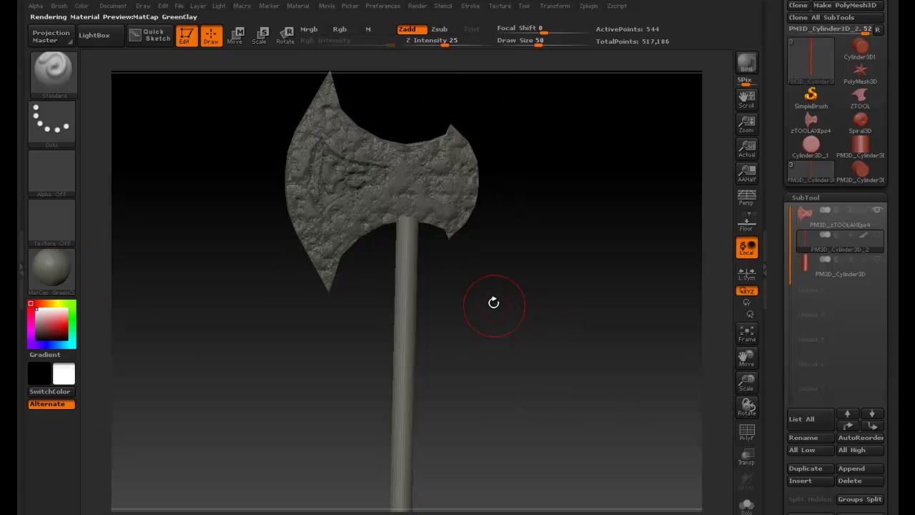
{"action": "left_click_drag", "start_coordinate": [493, 302], "coordinate": [466, 294]}
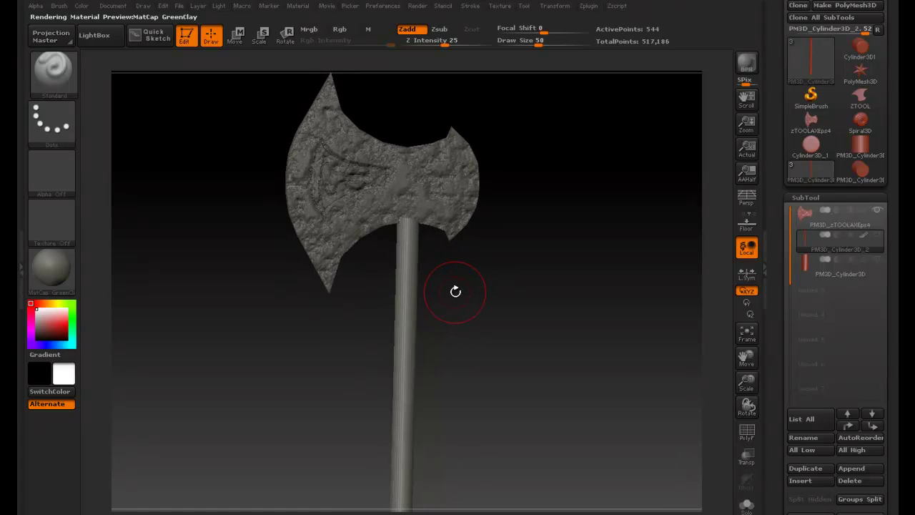